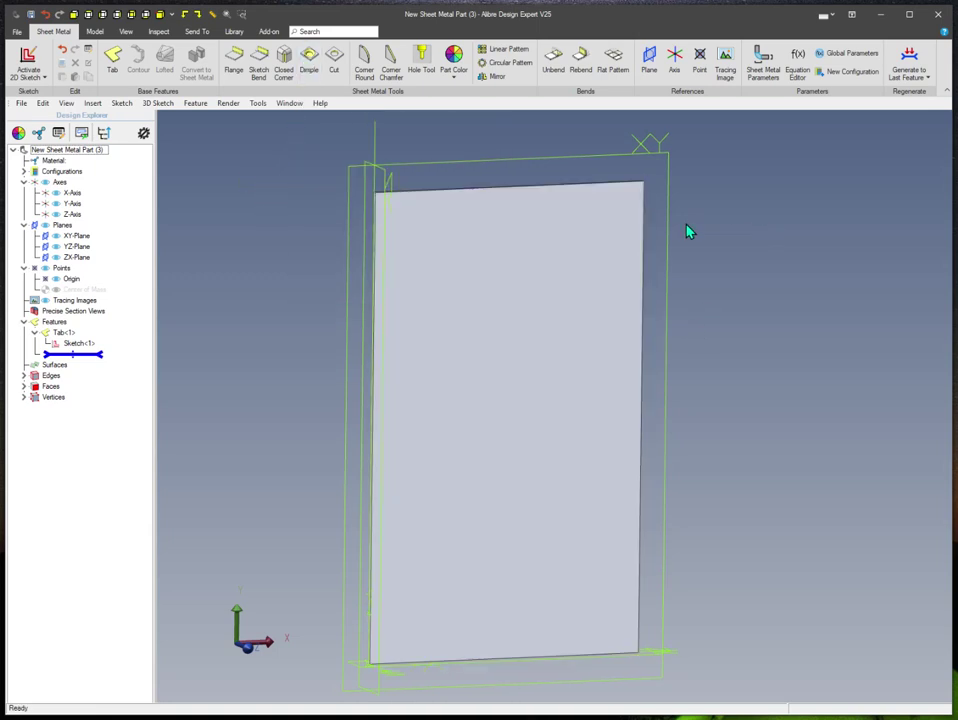
pyautogui.click(309, 64)
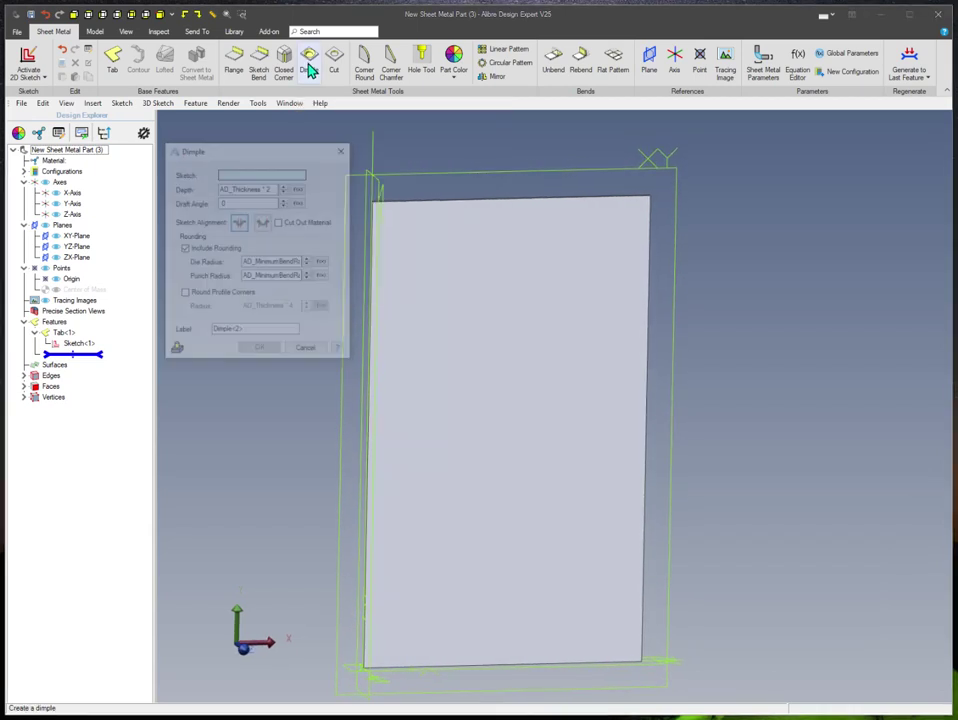
pyautogui.click(307, 351)
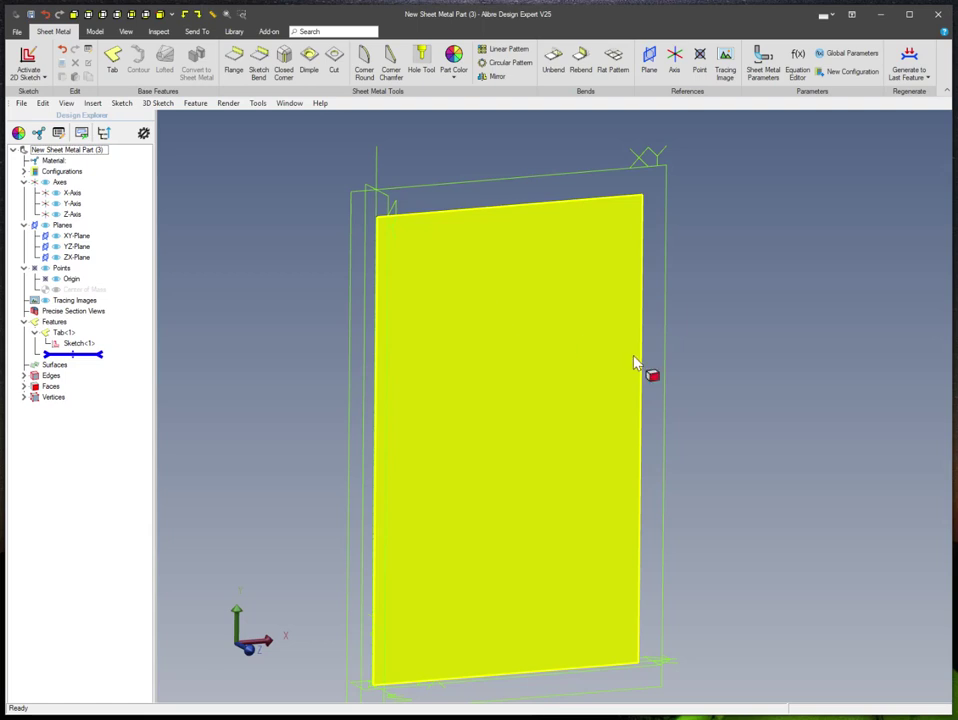
pyautogui.click(603, 338)
pyautogui.click(721, 358)
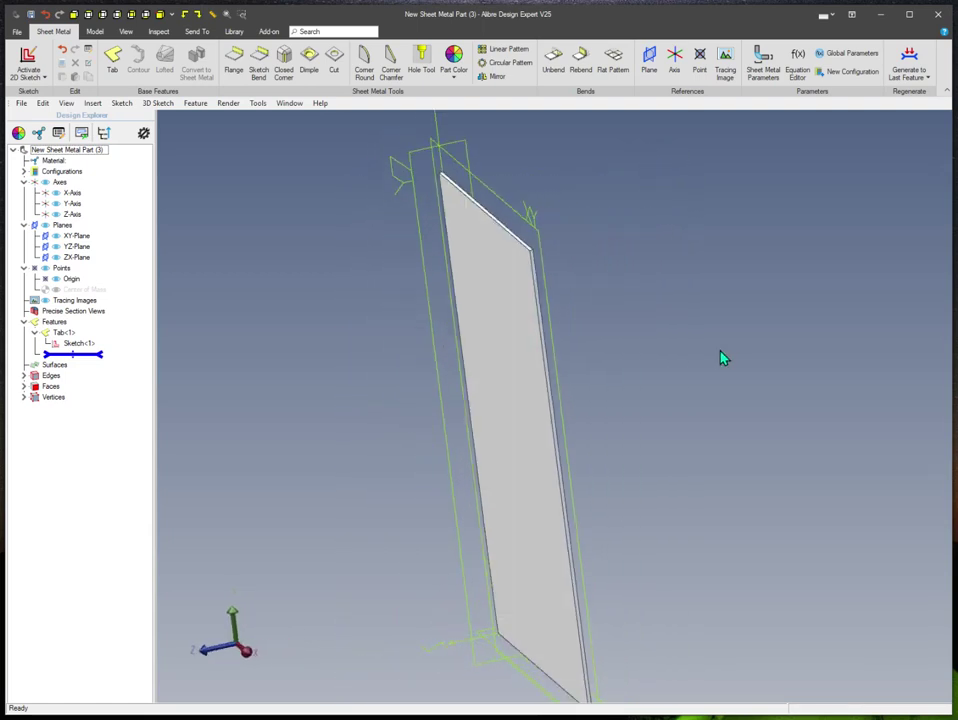
pyautogui.click(492, 303)
pyautogui.click(699, 334)
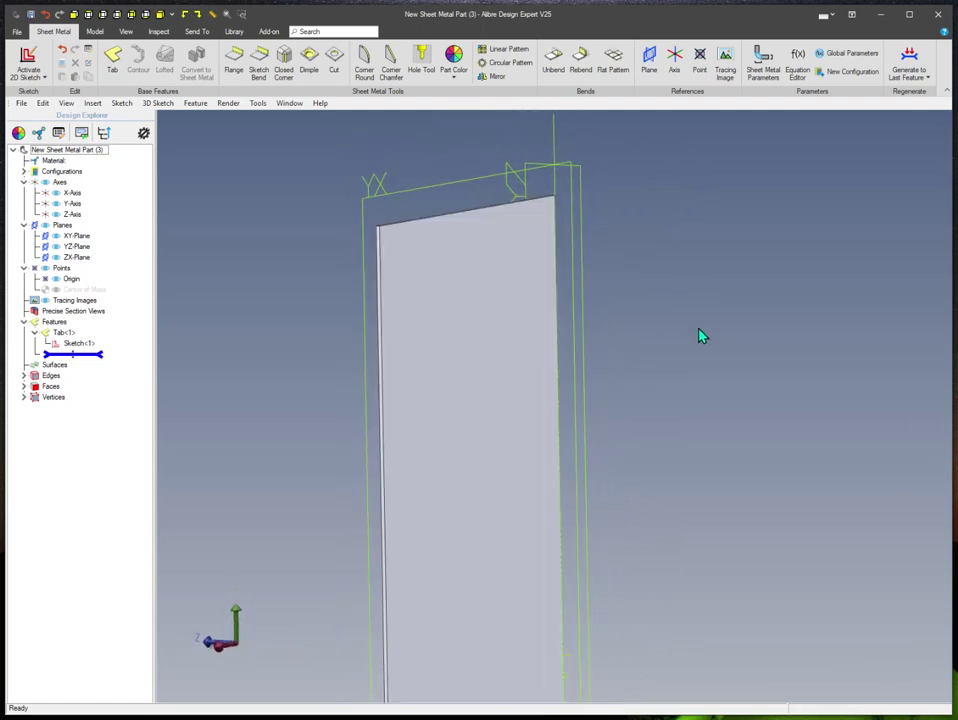
# Step: Start a 2D sketch on the sheet's large back face and draw a wide horizontal rectangle near its upper edge
pyautogui.rightClick(462, 284)
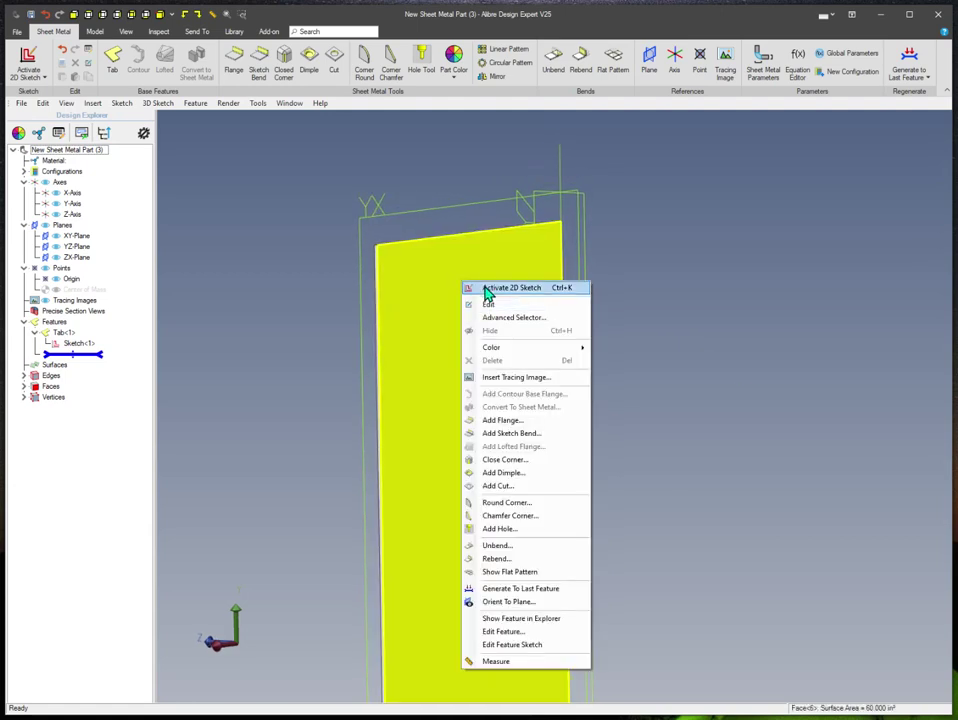
pyautogui.click(500, 285)
pyautogui.moveTo(597, 289)
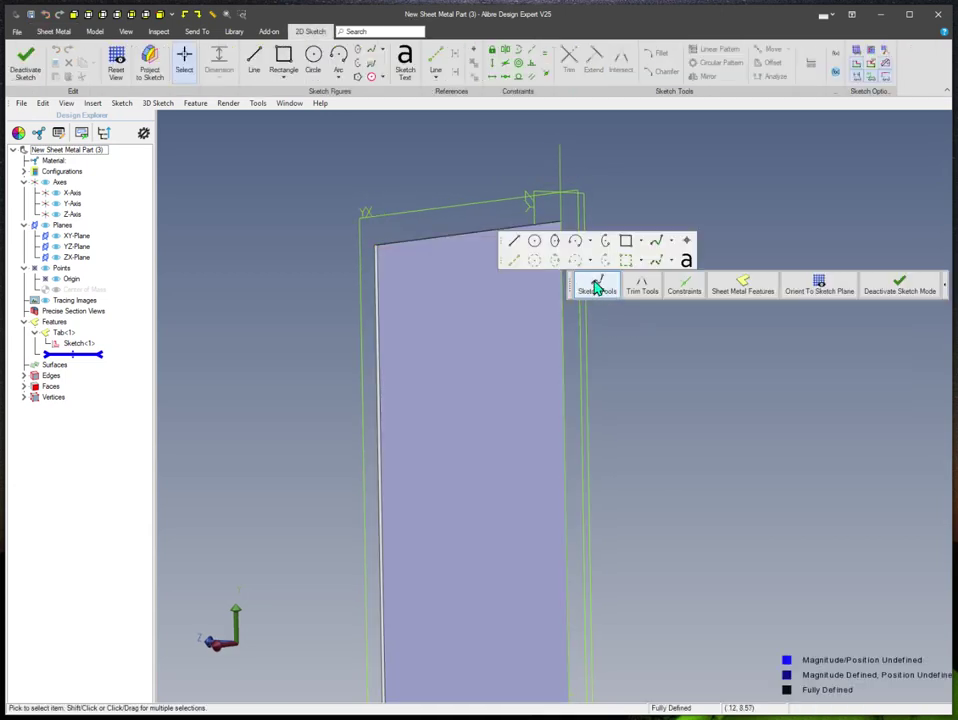
pyautogui.click(629, 248)
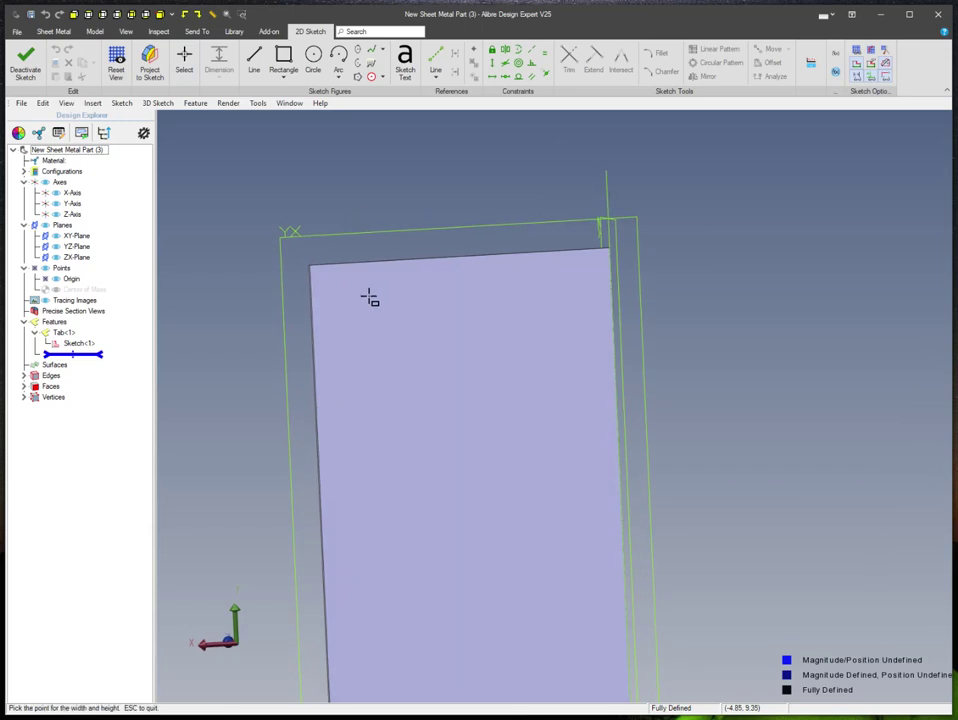
pyautogui.click(564, 325)
pyautogui.scroll(1, 620, 347)
# Step: Dimension the rectangle to 4 in wide and 1.125 in high
pyautogui.press('space')
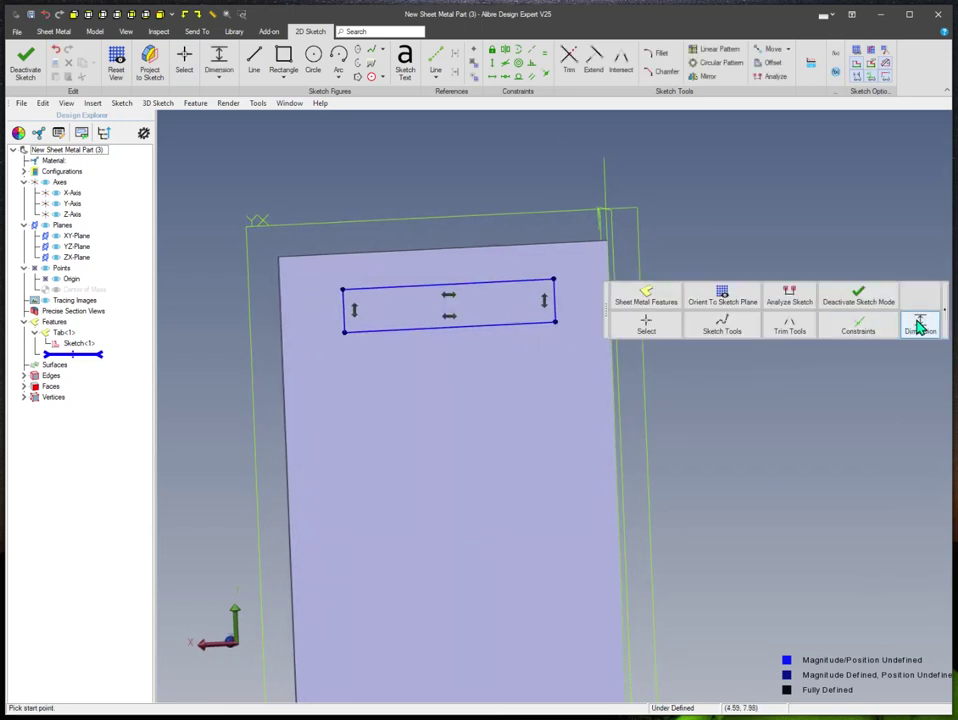
pyautogui.click(921, 328)
pyautogui.scroll(1, 497, 253)
pyautogui.scroll(1, 497, 253)
pyautogui.click(462, 272)
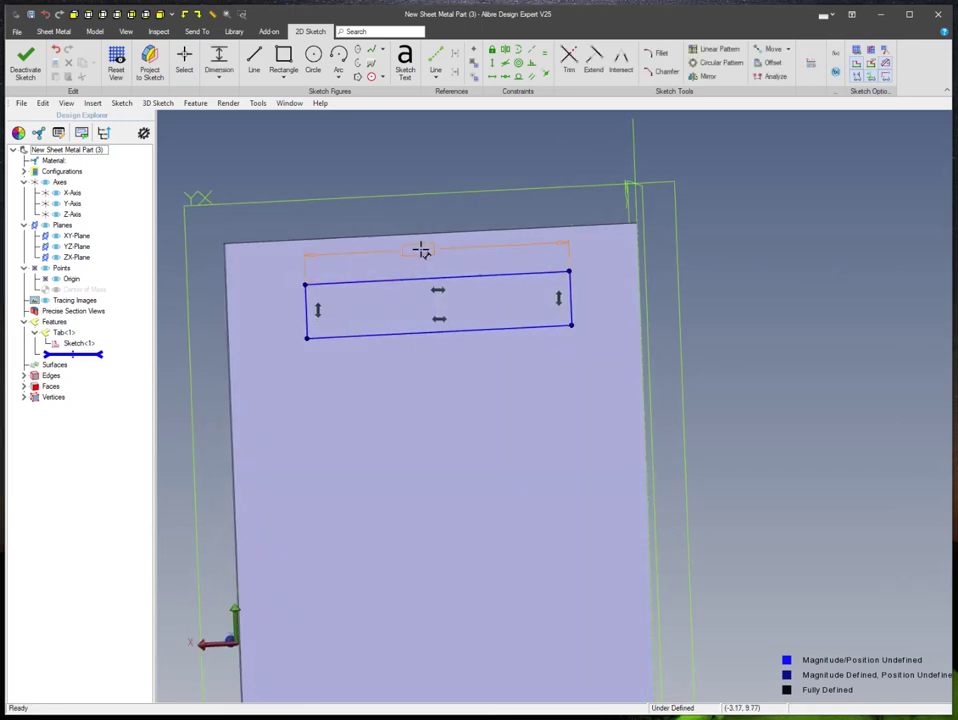
pyautogui.click(424, 249)
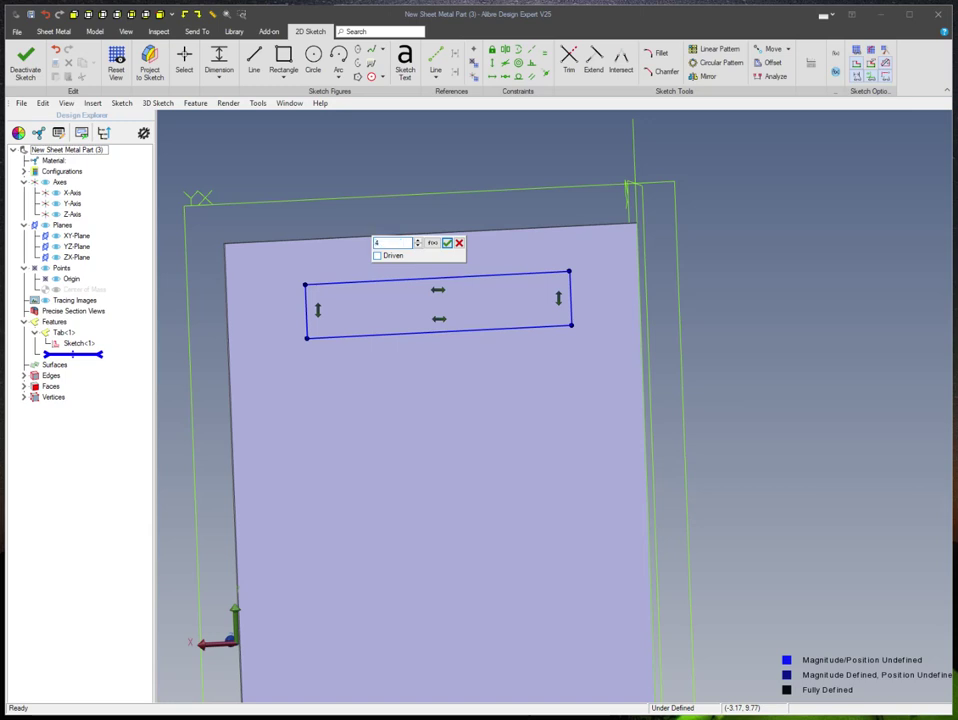
pyautogui.write('4')
pyautogui.click(447, 242)
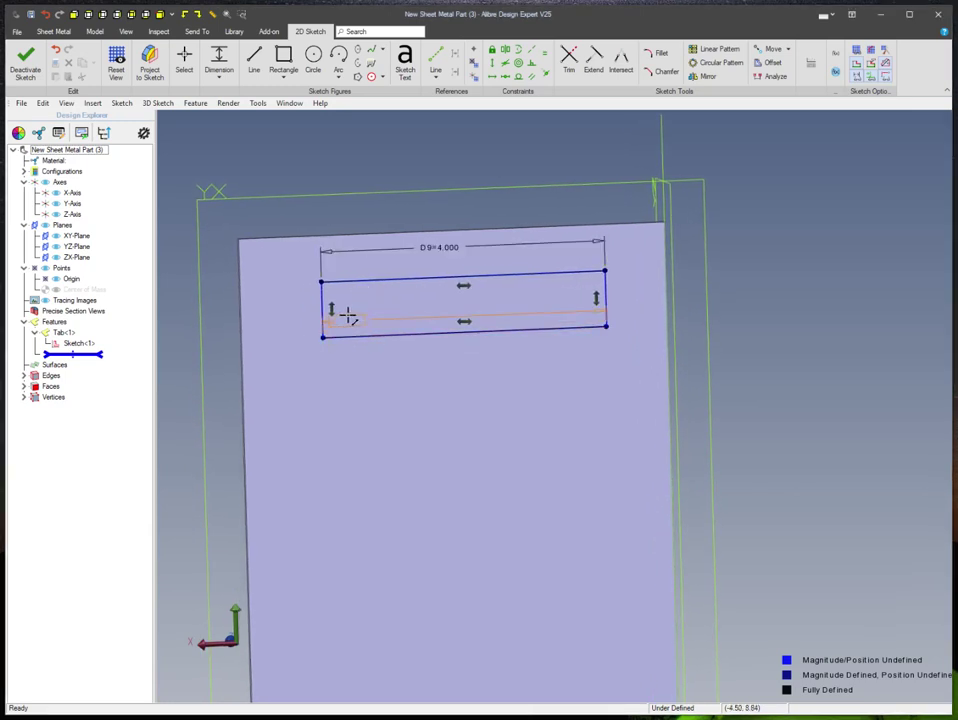
pyautogui.click(294, 318)
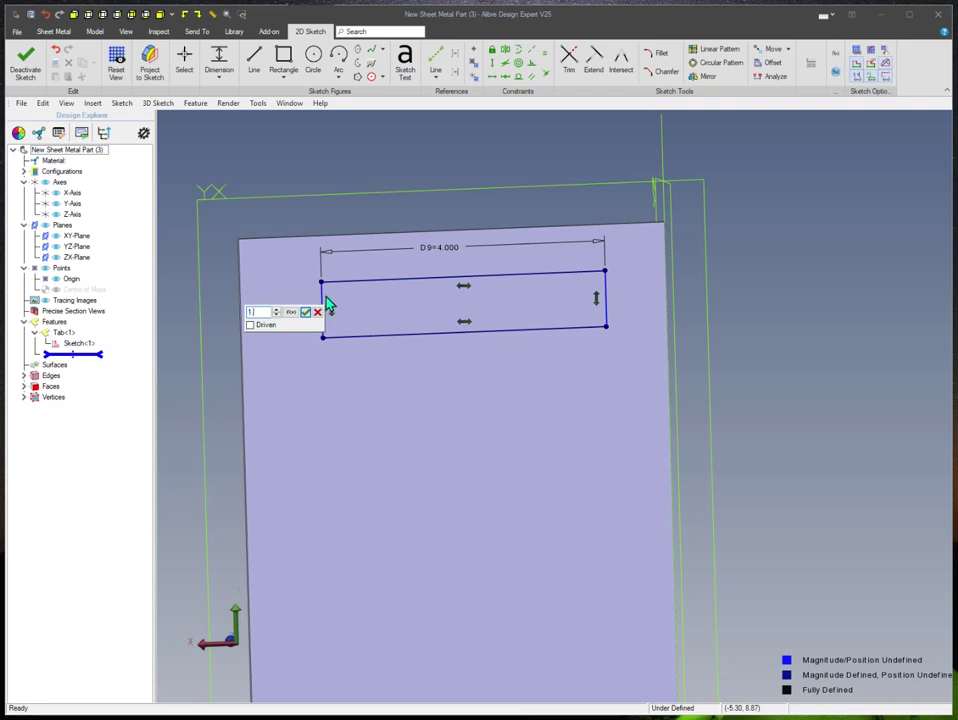
pyautogui.write('1.125')
pyautogui.press('Return')
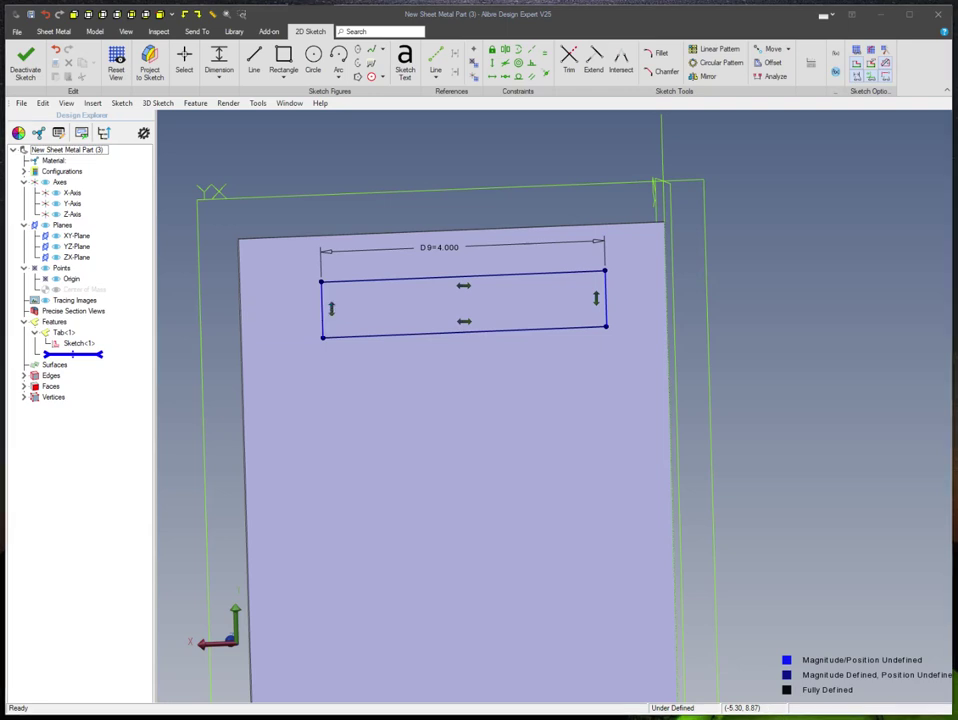
# Step: Create a dimple from the rectangle with depth AD_Thickness +.125, 45° draft, the second sketch alignment option and profile corners rounded at AD_Thickness * 4
pyautogui.rightClick(388, 222)
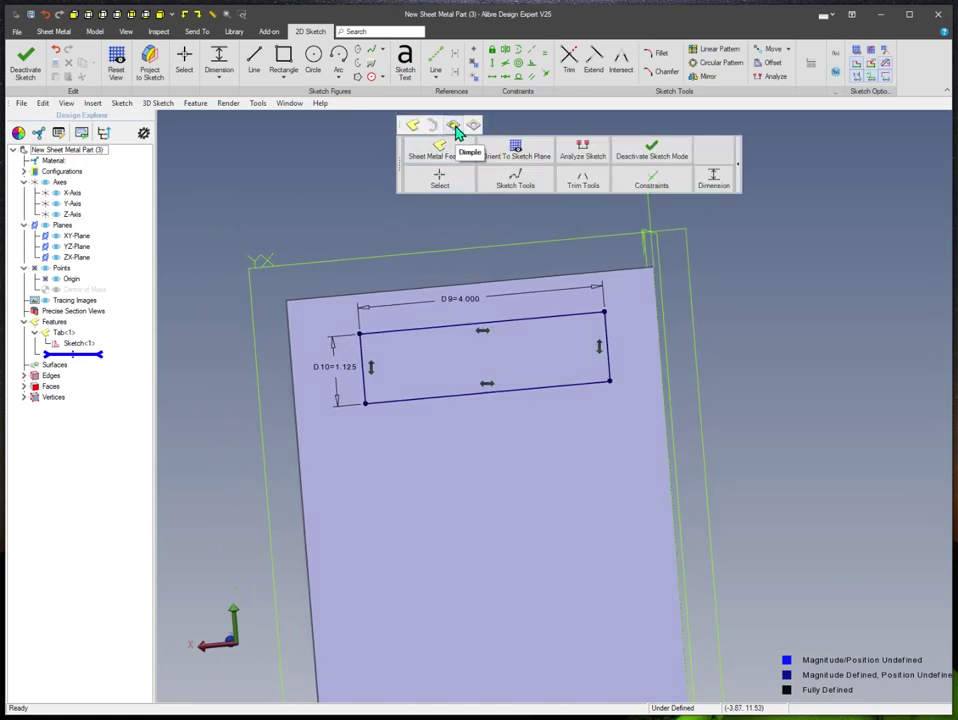
pyautogui.click(58, 33)
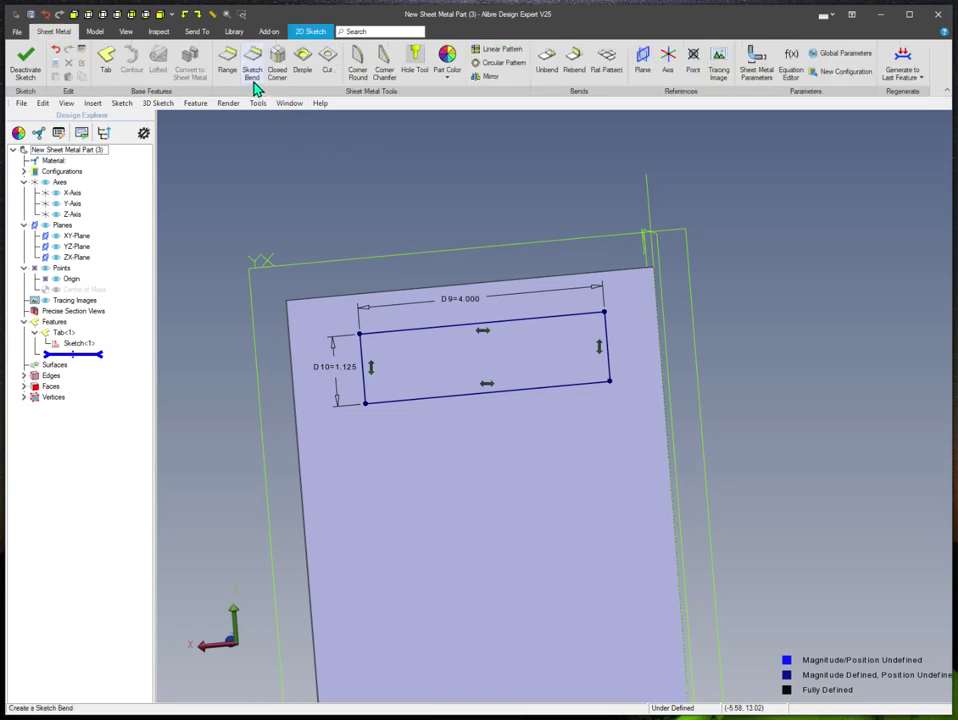
pyautogui.click(301, 66)
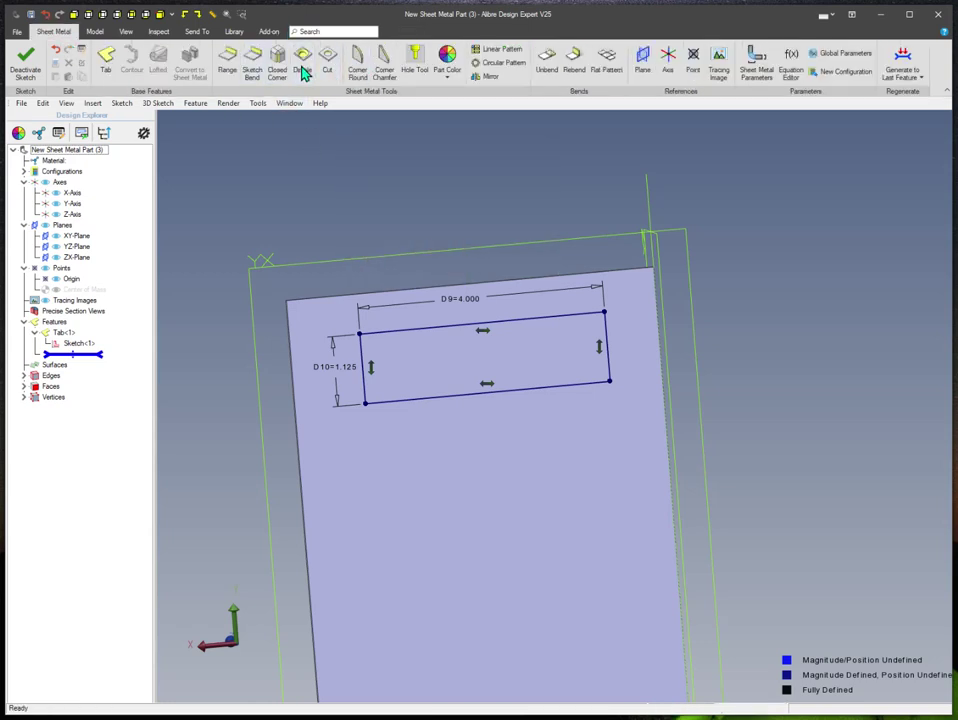
pyautogui.moveTo(775, 427); pyautogui.dragTo(386, 290, button='middle')
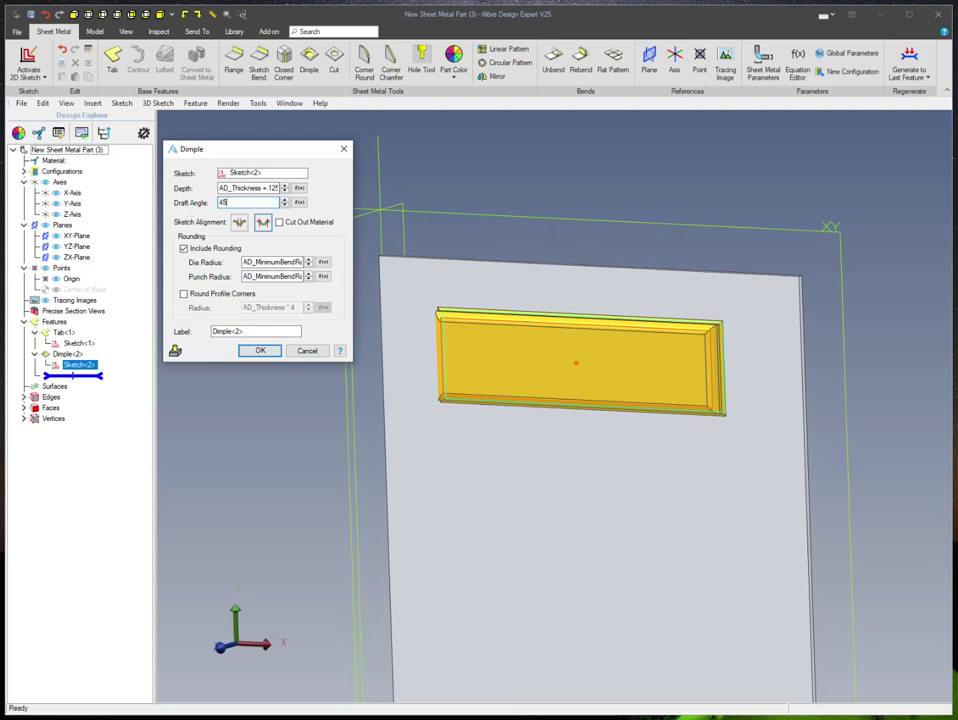
pyautogui.press('Tab')
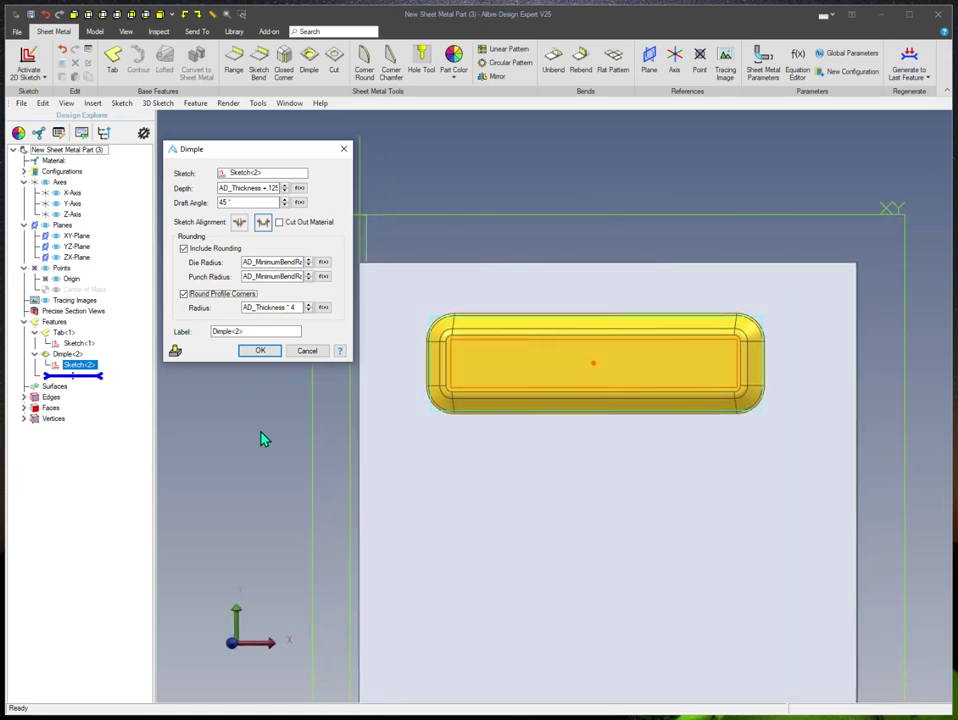
pyautogui.click(260, 351)
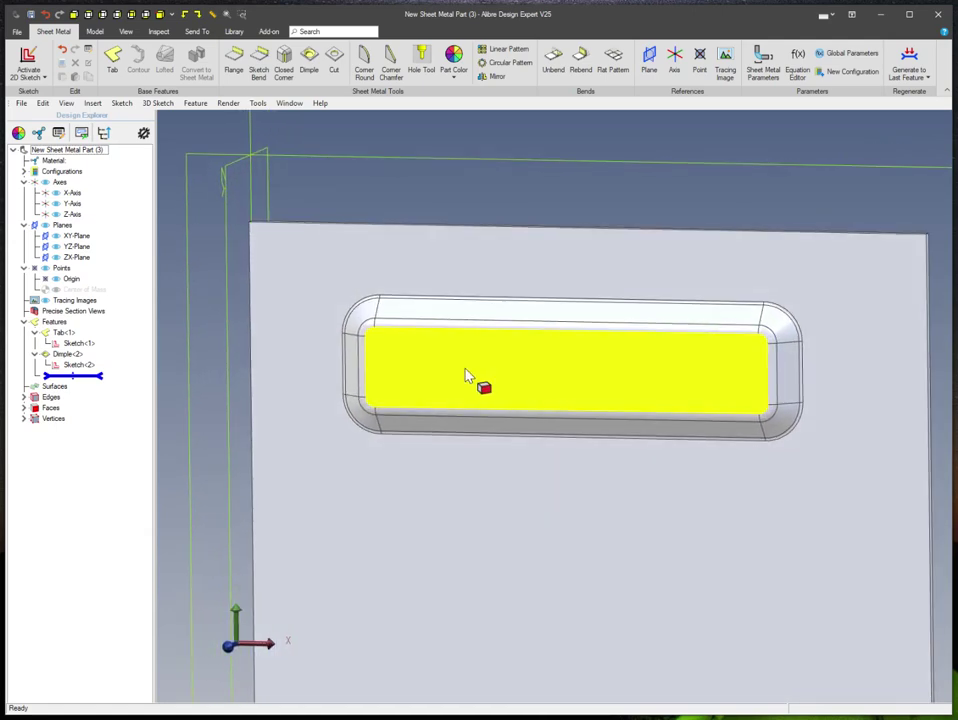
# Step: Start a 2D sketch on the dimple's flat central face and draw a wide rectangle across the dimple's lower part, overhanging its ends
pyautogui.rightClick(443, 364)
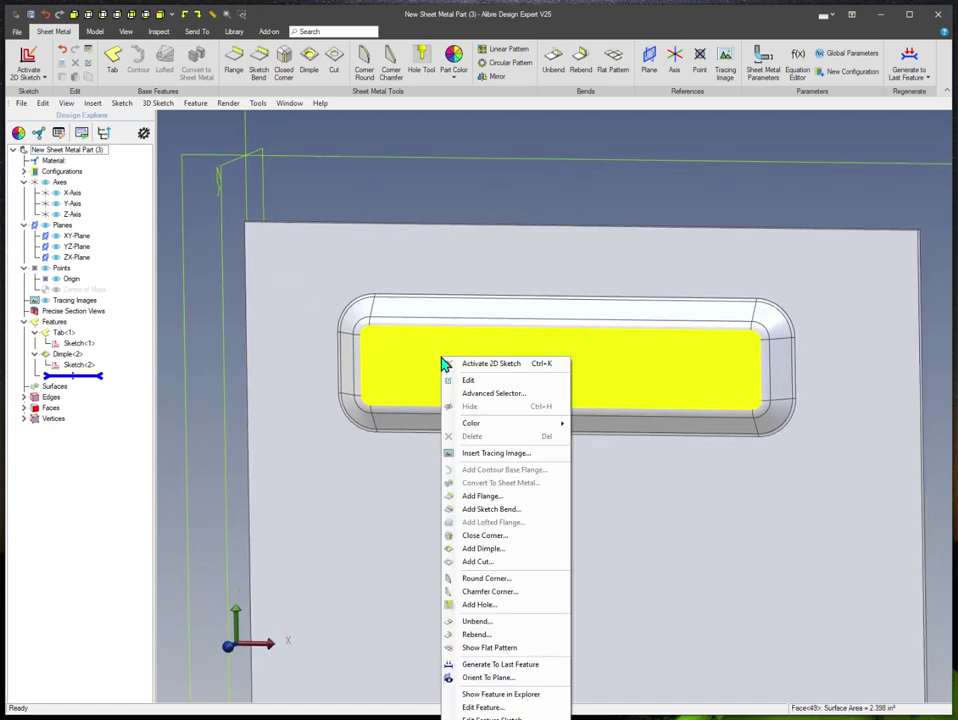
pyautogui.click(485, 364)
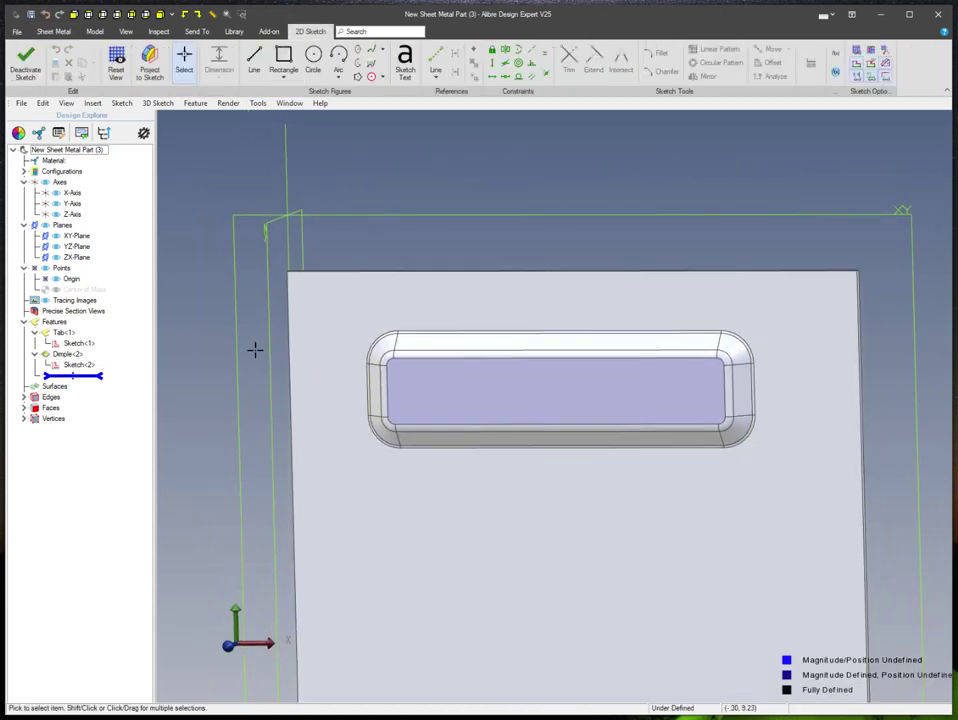
pyautogui.moveTo(293, 316)
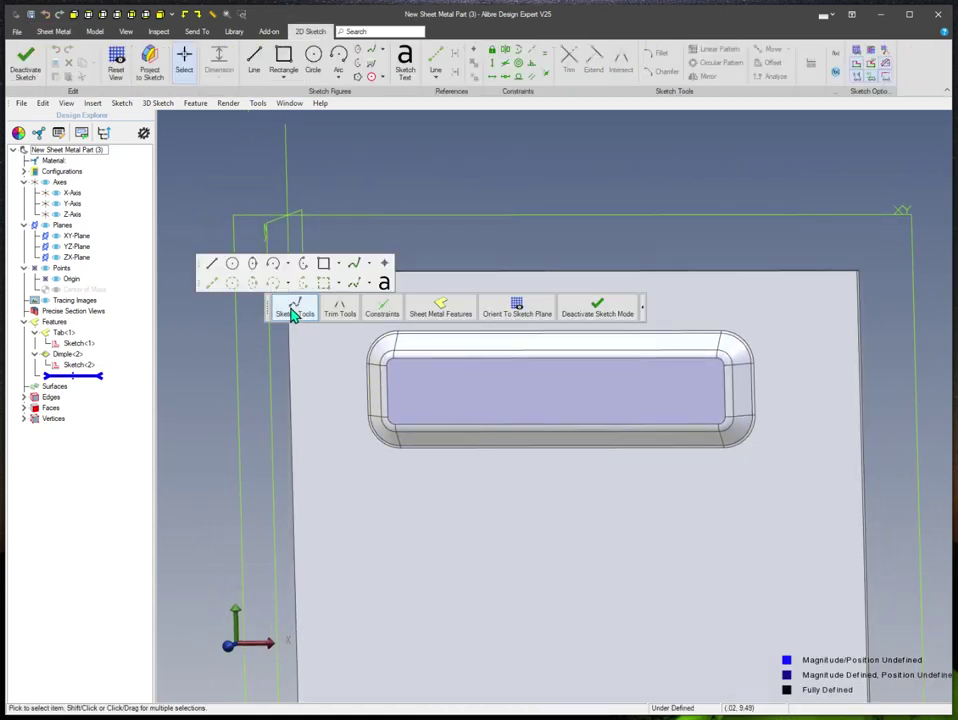
pyautogui.click(324, 265)
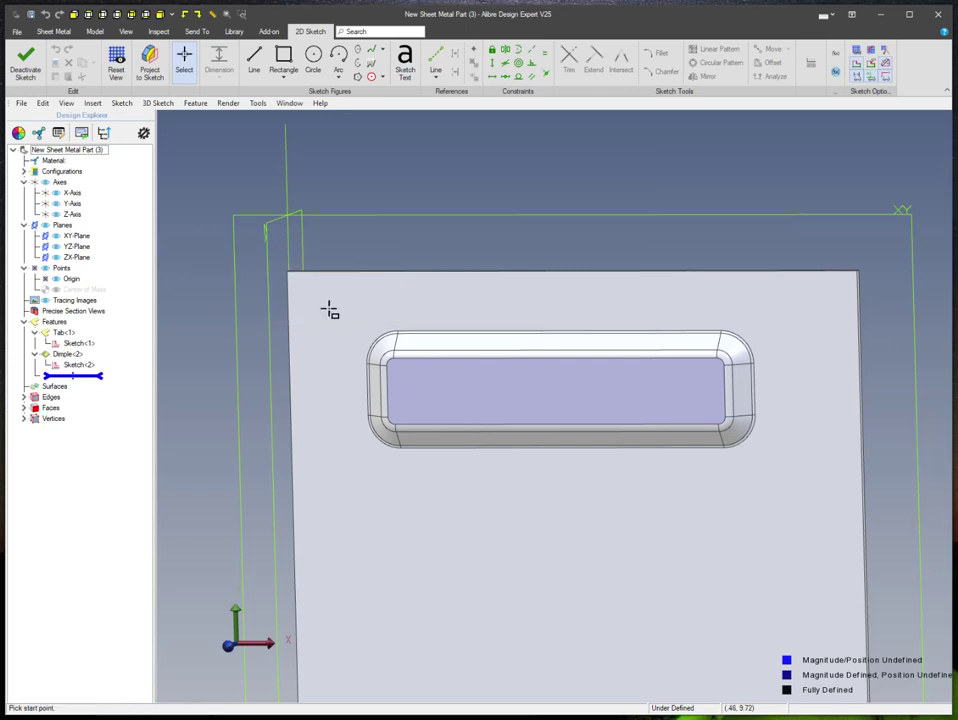
pyautogui.click(773, 454)
pyautogui.scroll(2, 220, 398)
# Step: Constrain the rectangle's left, bottom and right sides collinear with the dimple's matching outer edges
pyautogui.rightClick(220, 398)
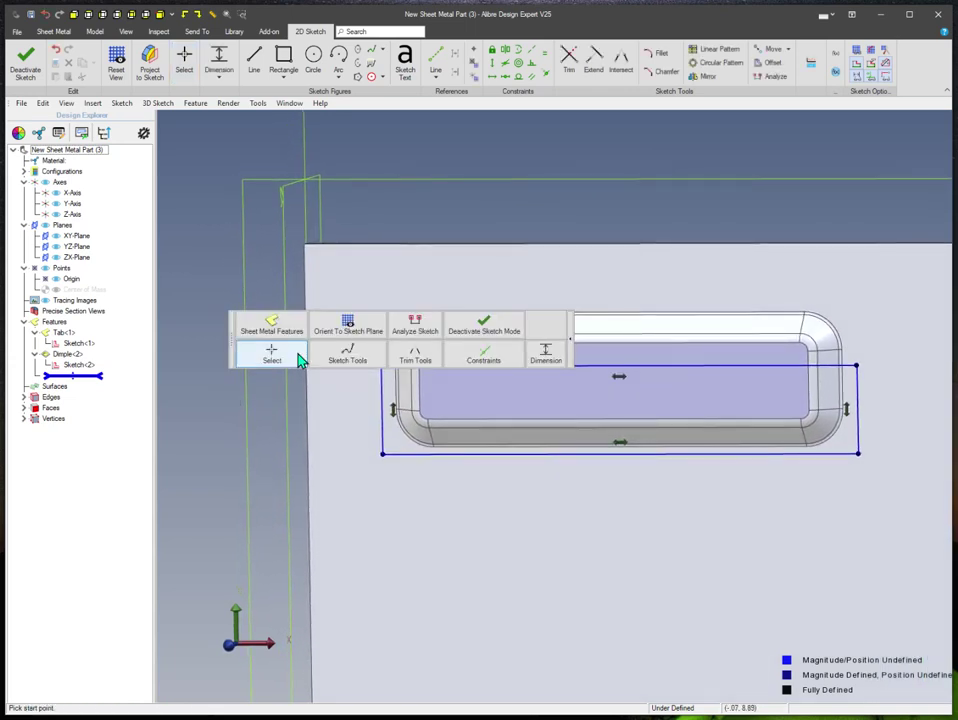
pyautogui.moveTo(487, 356)
pyautogui.click(509, 381)
pyautogui.scroll(3, 395, 381)
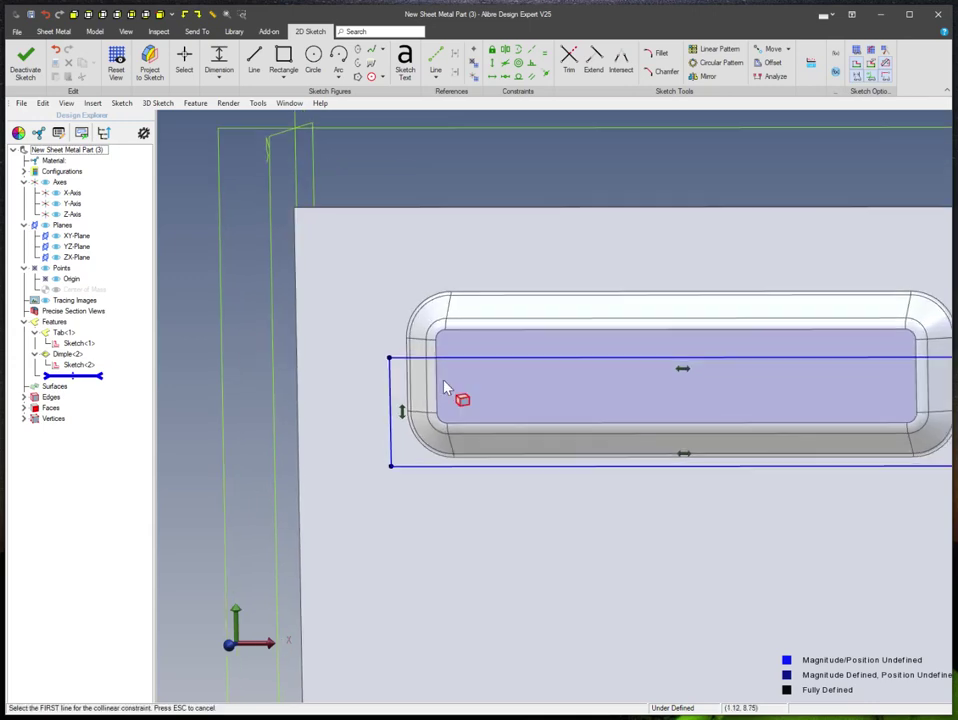
pyautogui.click(381, 390)
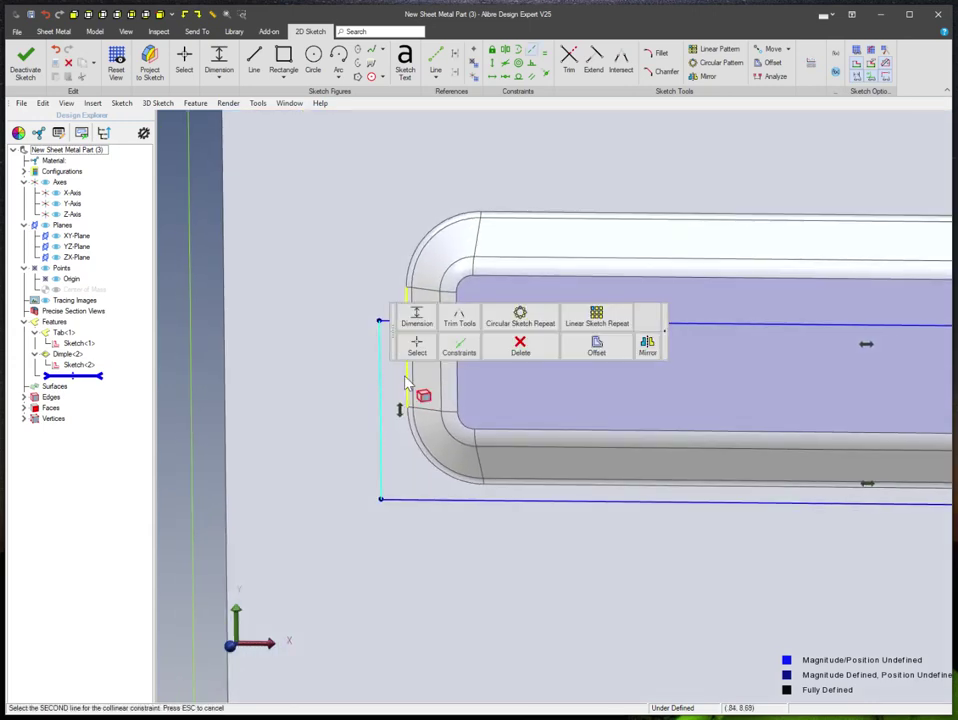
pyautogui.click(406, 382)
pyautogui.press('Escape')
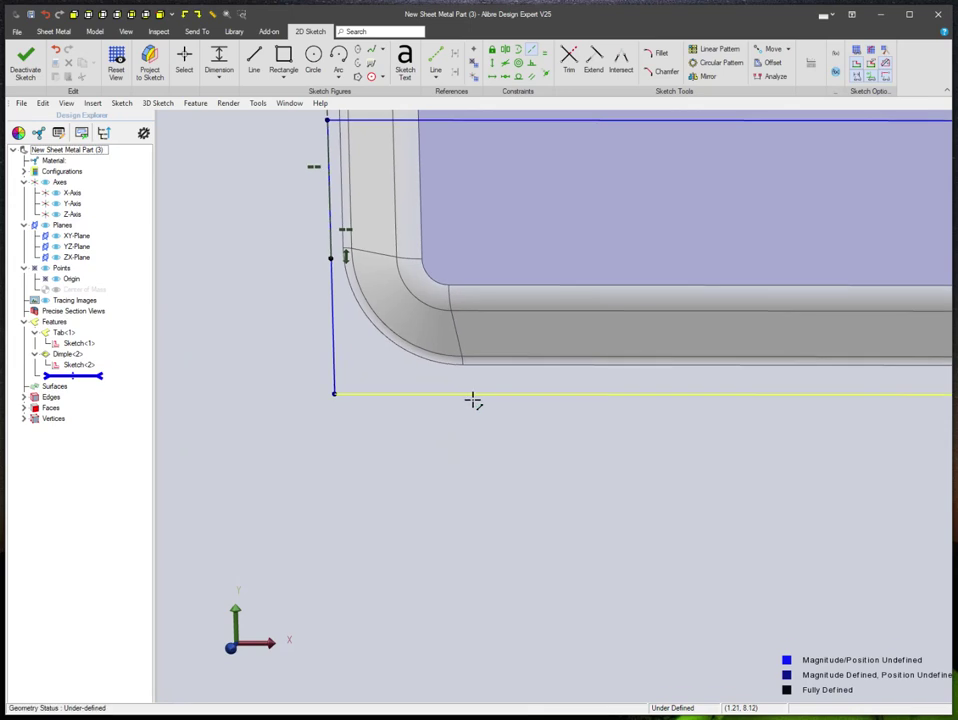
pyautogui.click(473, 398)
pyautogui.click(473, 378)
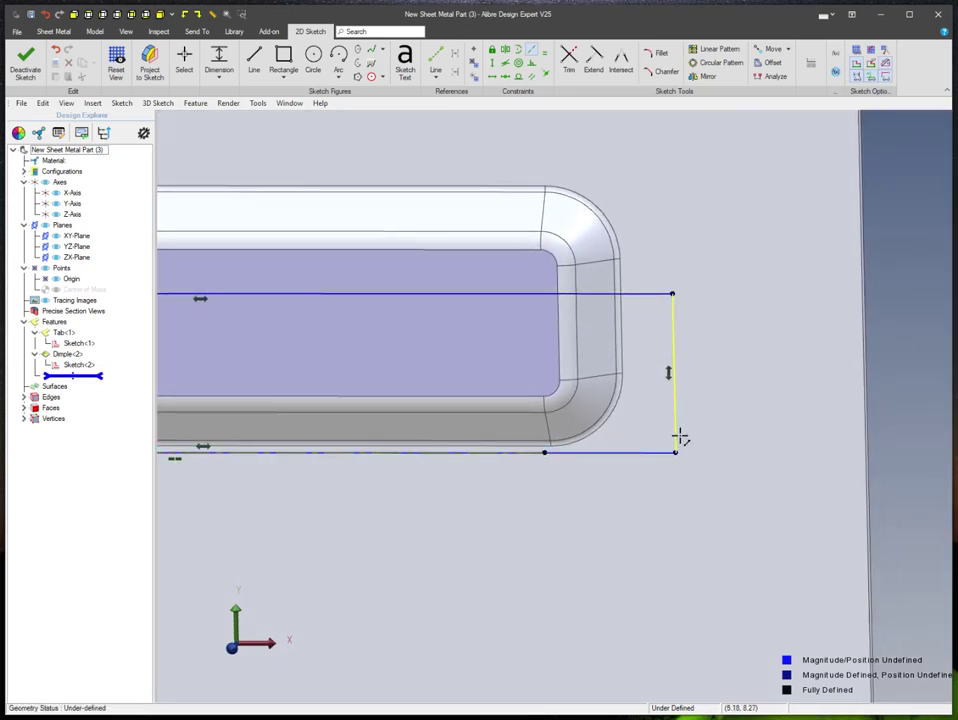
pyautogui.click(679, 436)
pyautogui.click(623, 365)
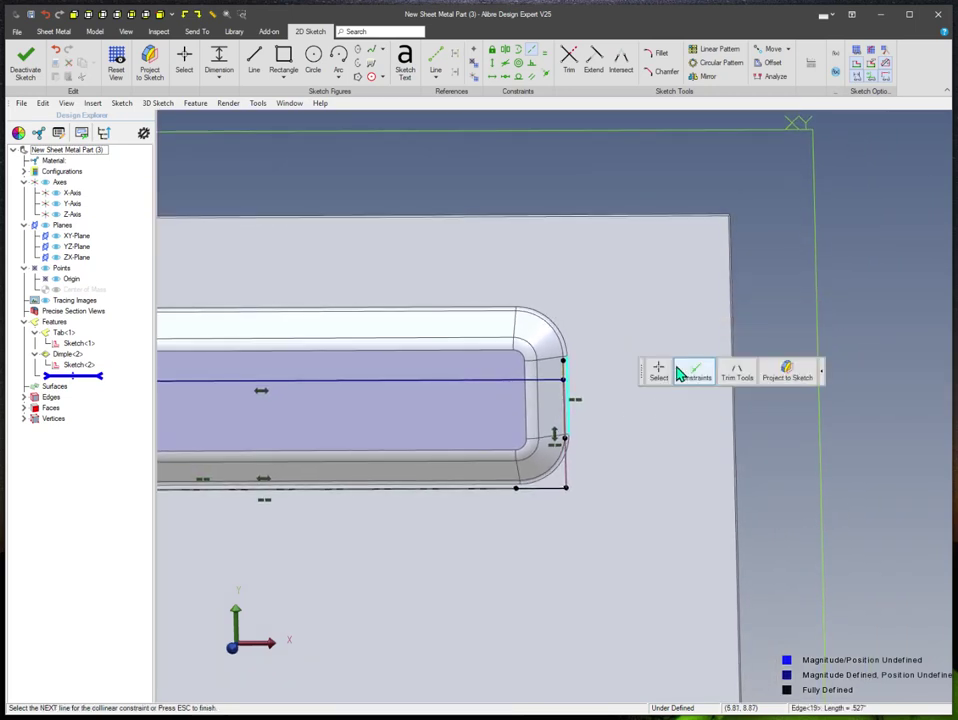
# Step: Dimension the rectangle's top line at 0.75 in below the dimple's upper outer edge
pyautogui.click(553, 183)
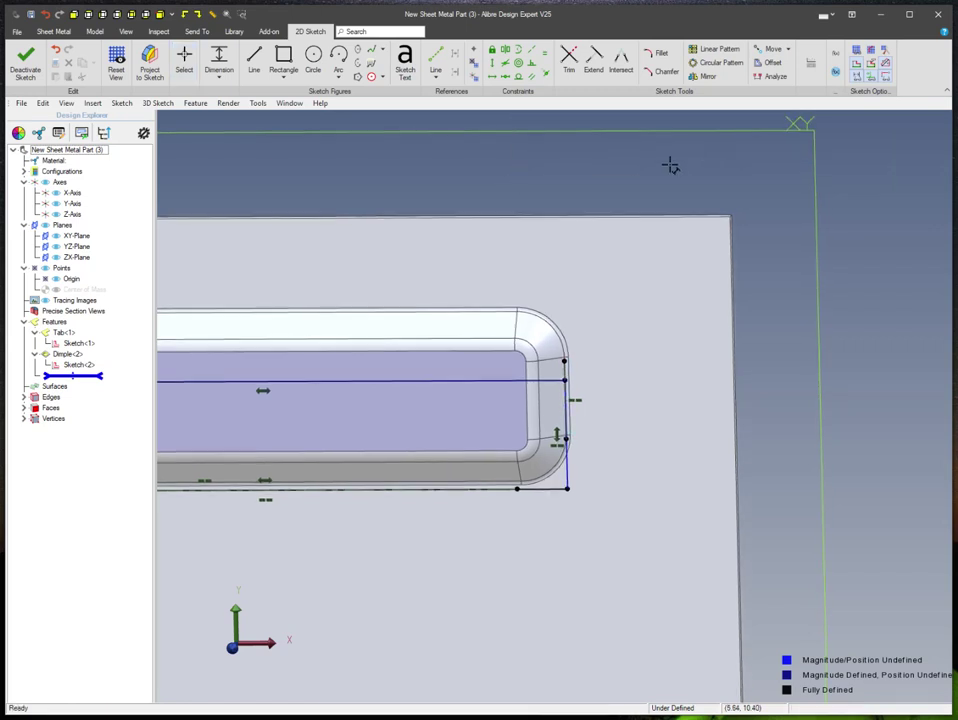
pyautogui.scroll(3, 513, 327)
pyautogui.moveTo(528, 402); pyautogui.dragTo(532, 400, button='middle')
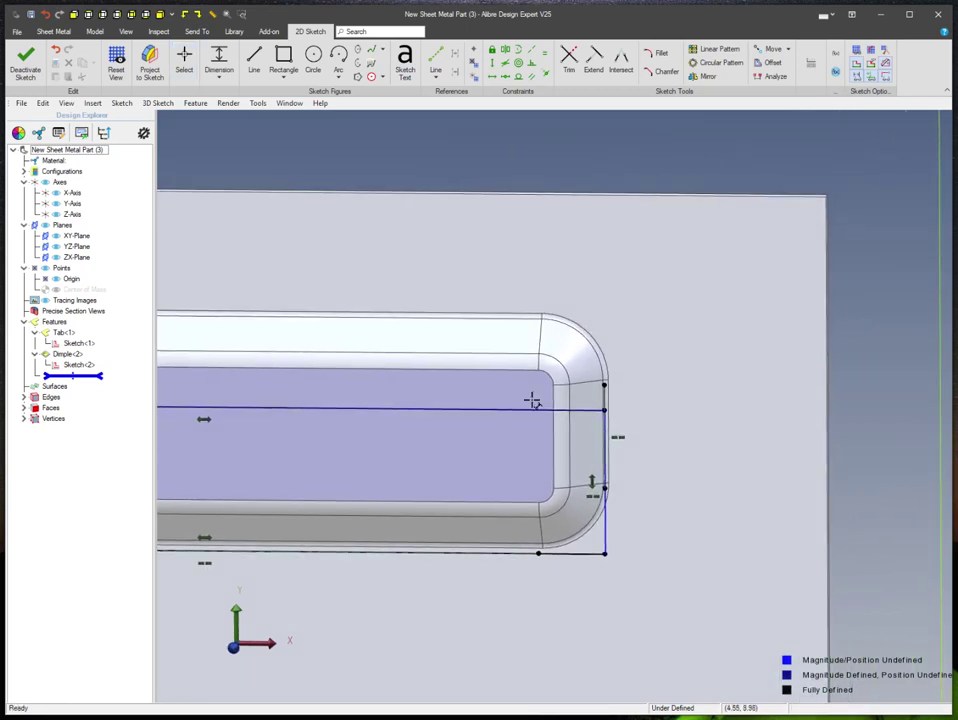
pyautogui.click(524, 313)
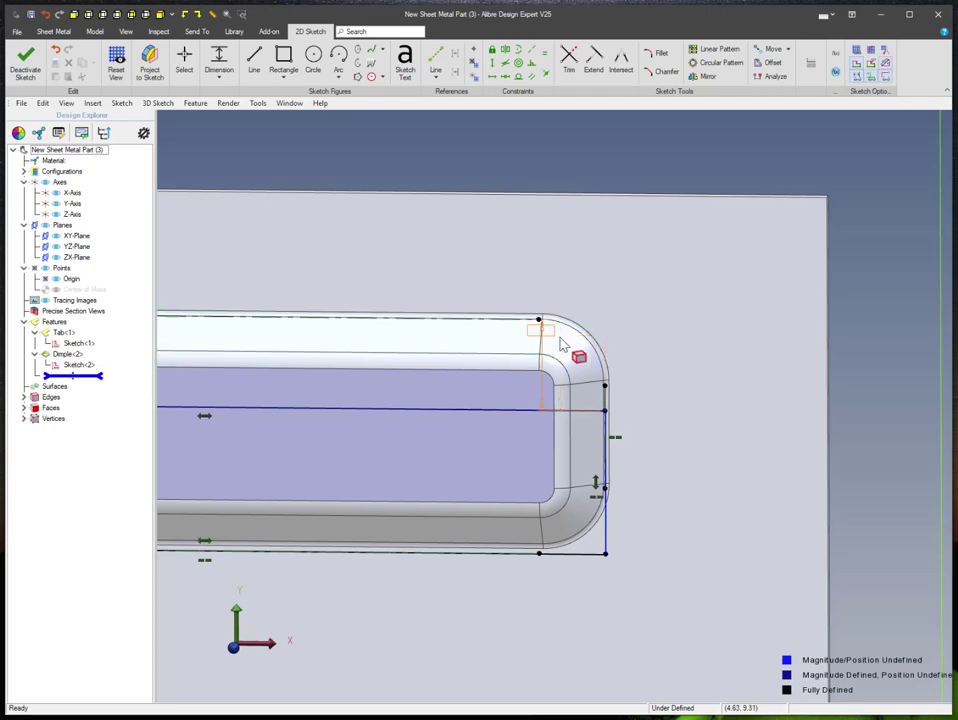
pyautogui.click(656, 350)
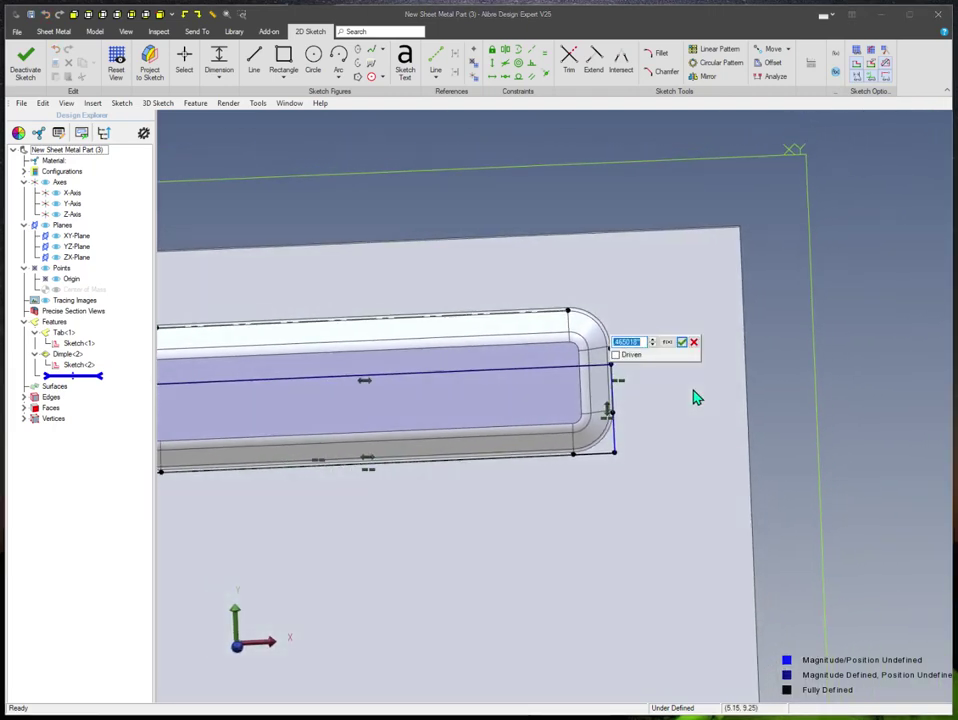
pyautogui.write('1.75')
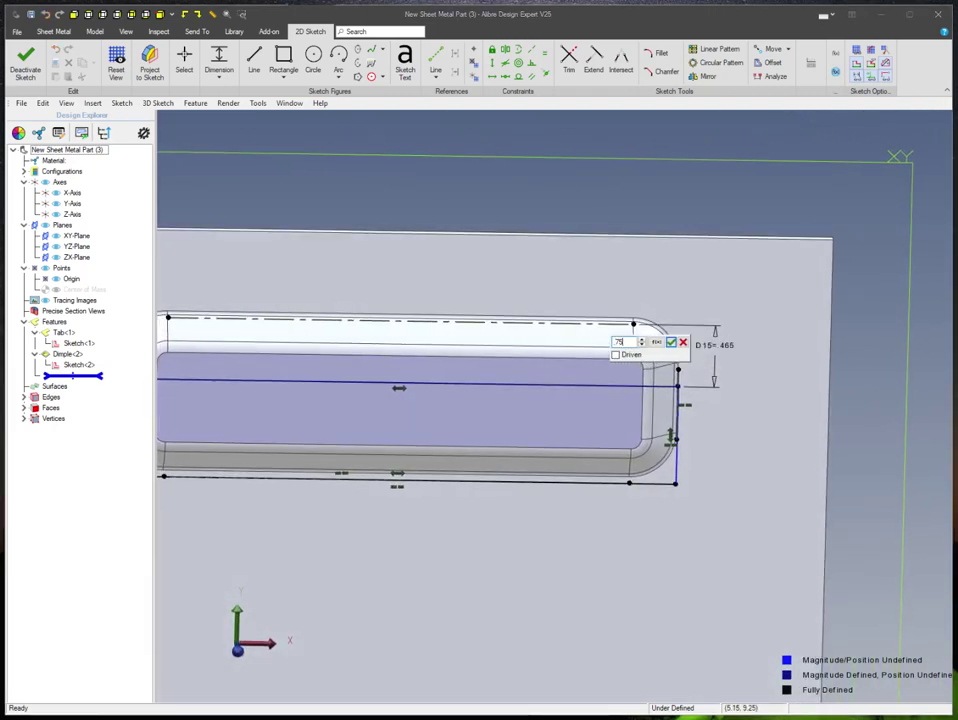
pyautogui.press('Return')
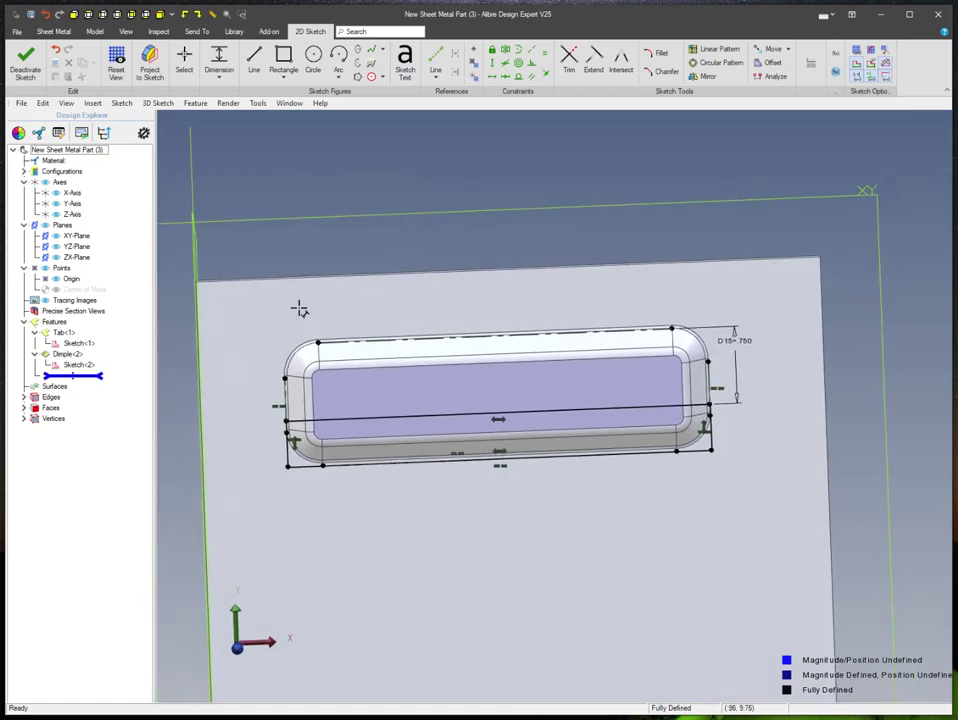
pyautogui.rightClick(373, 242)
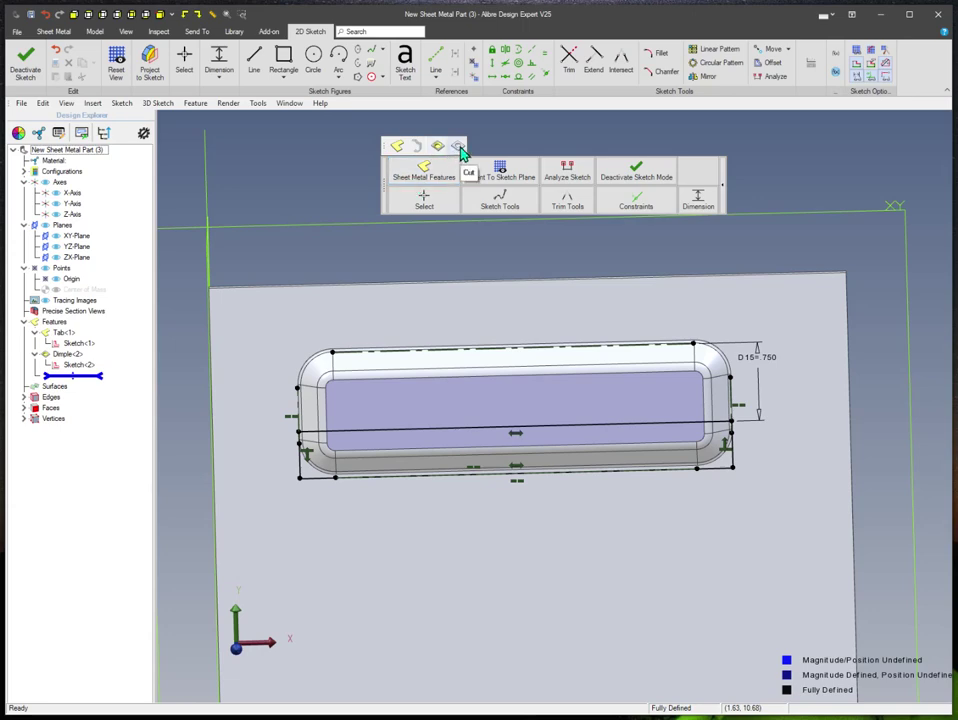
pyautogui.click(459, 147)
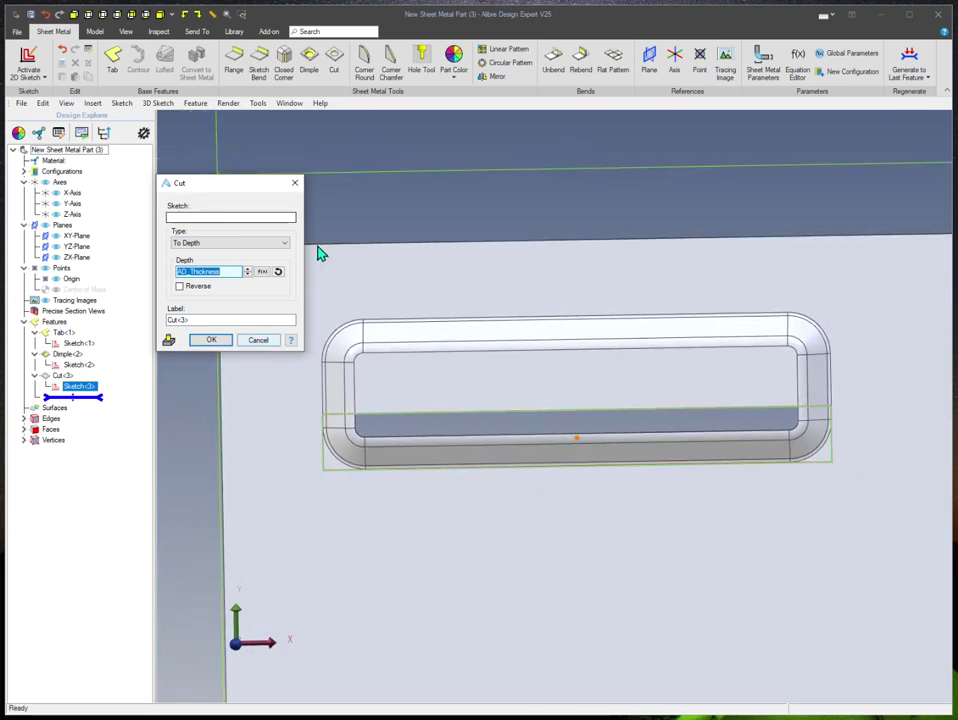
pyautogui.click(255, 342)
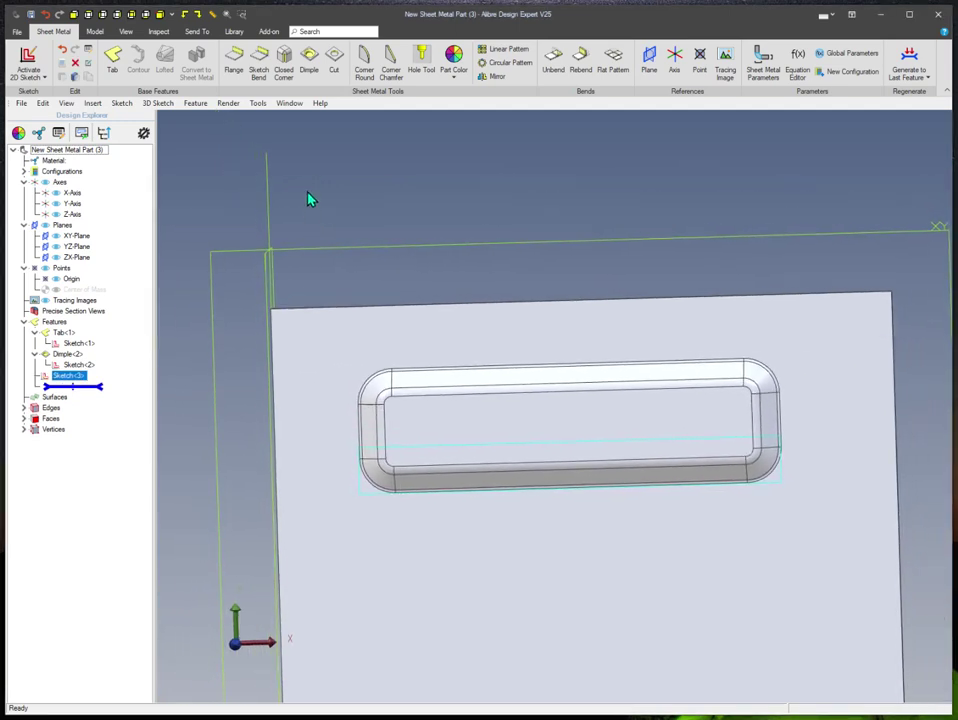
# Step: Extrude-cut the rectangle sketch through the dimple's lower part, using To Geometry with the sheet's flat face around the recess as end target
pyautogui.click(100, 33)
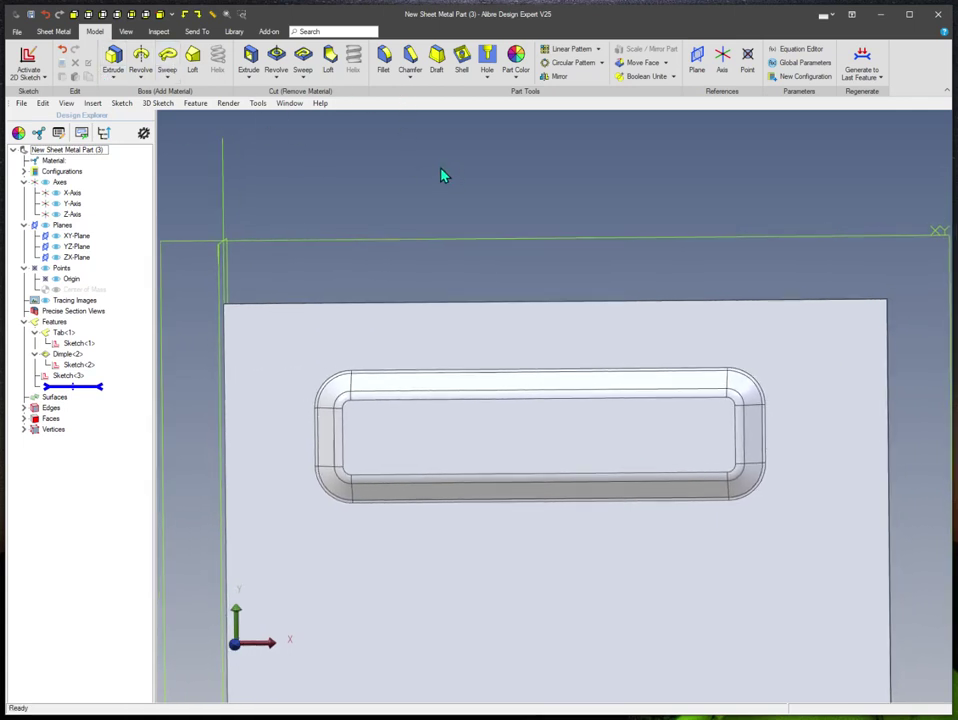
pyautogui.click(252, 60)
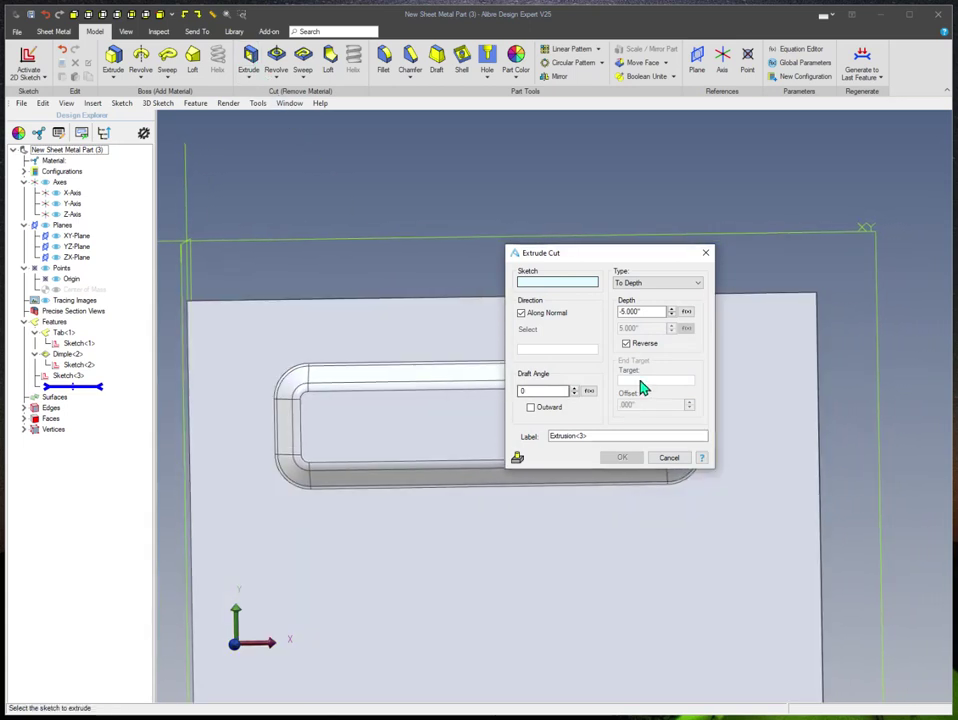
pyautogui.click(75, 383)
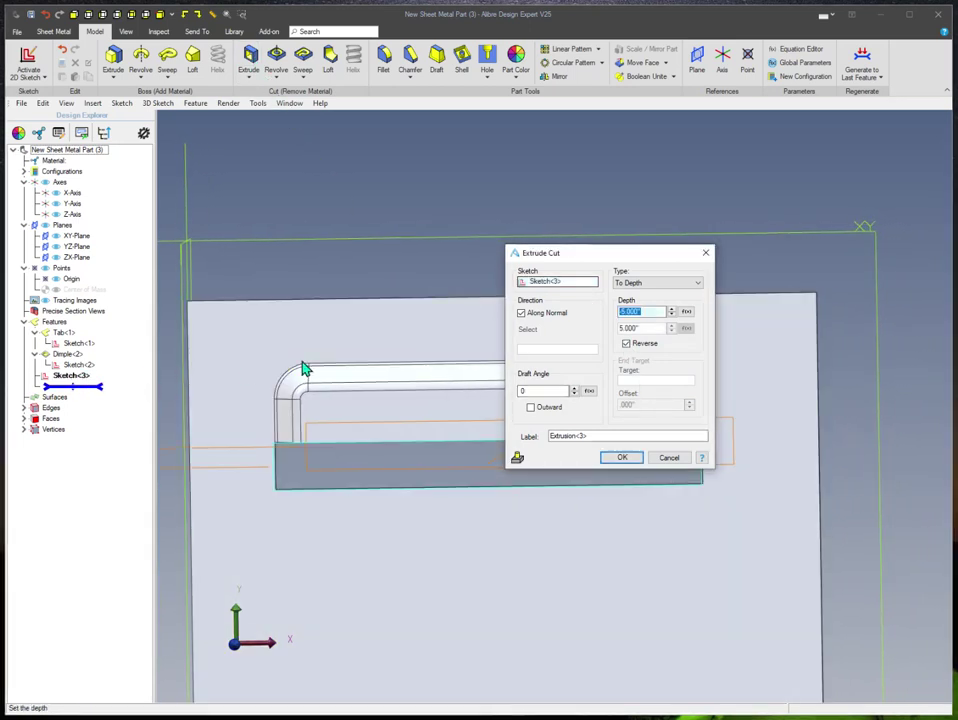
pyautogui.click(657, 283)
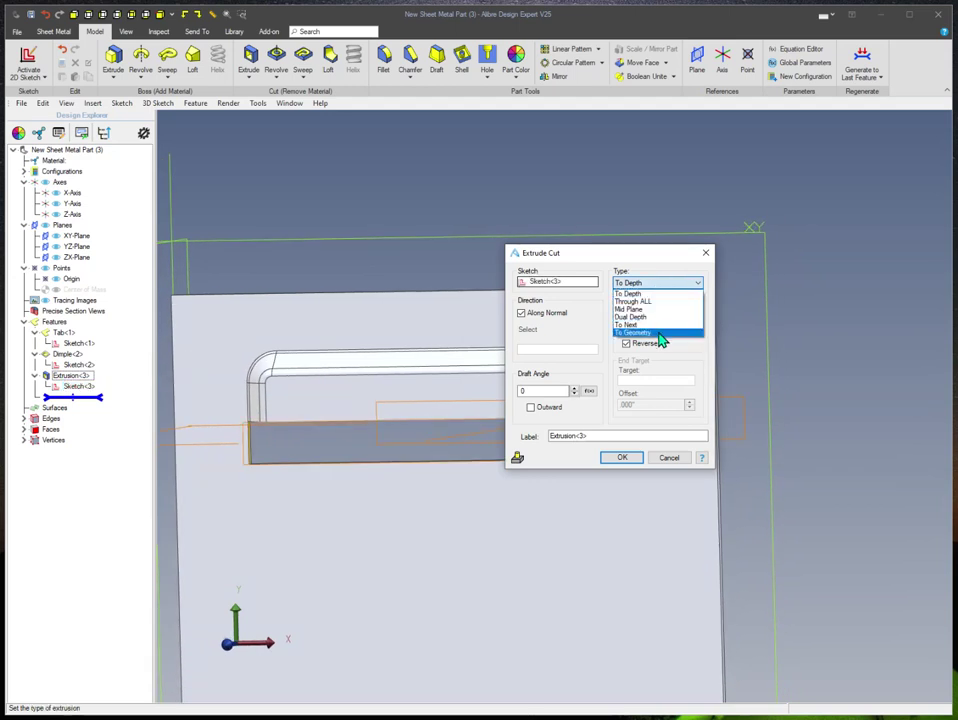
pyautogui.click(657, 333)
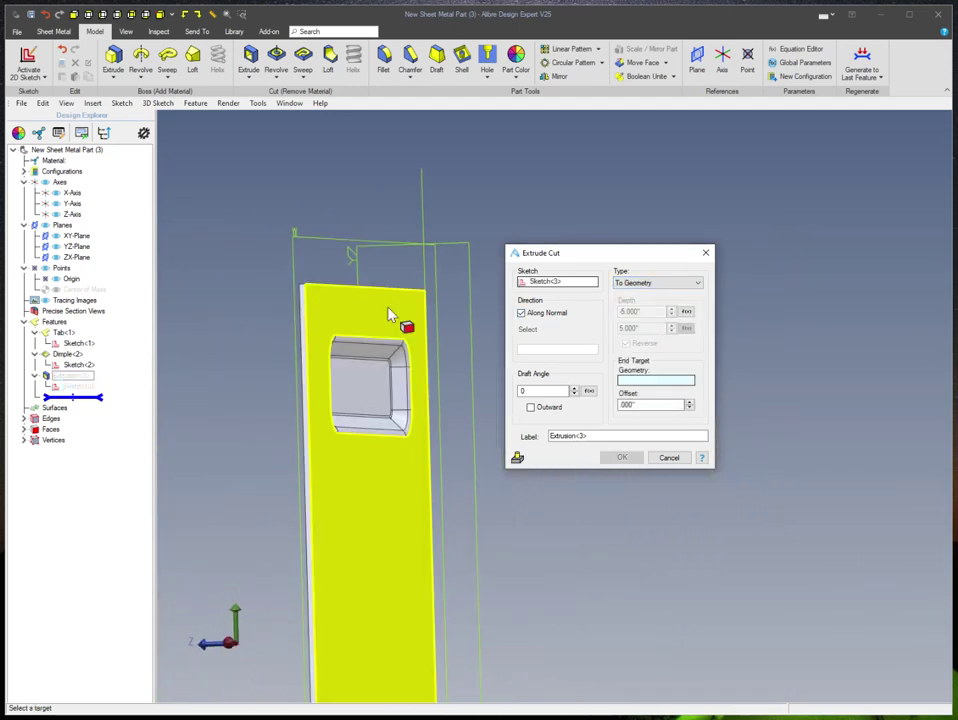
pyautogui.click(390, 314)
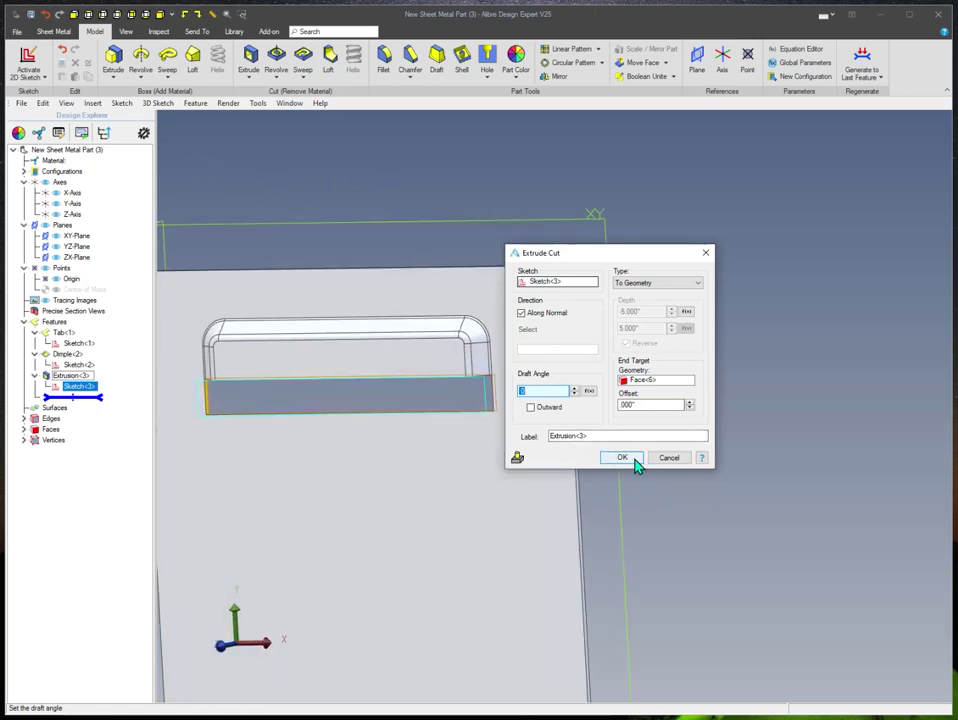
pyautogui.click(634, 460)
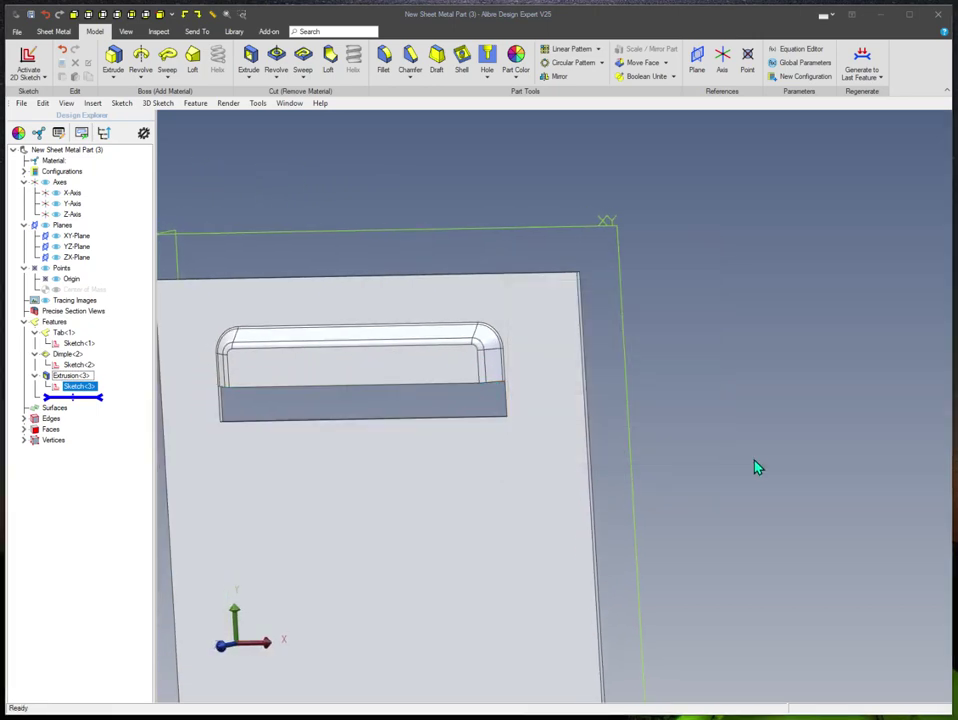
# Step: Start a 2D sketch on the flat sheet face and project the opening's left, bottom and right edges into it with associativity maintained
pyautogui.scroll(10, 450, 250)
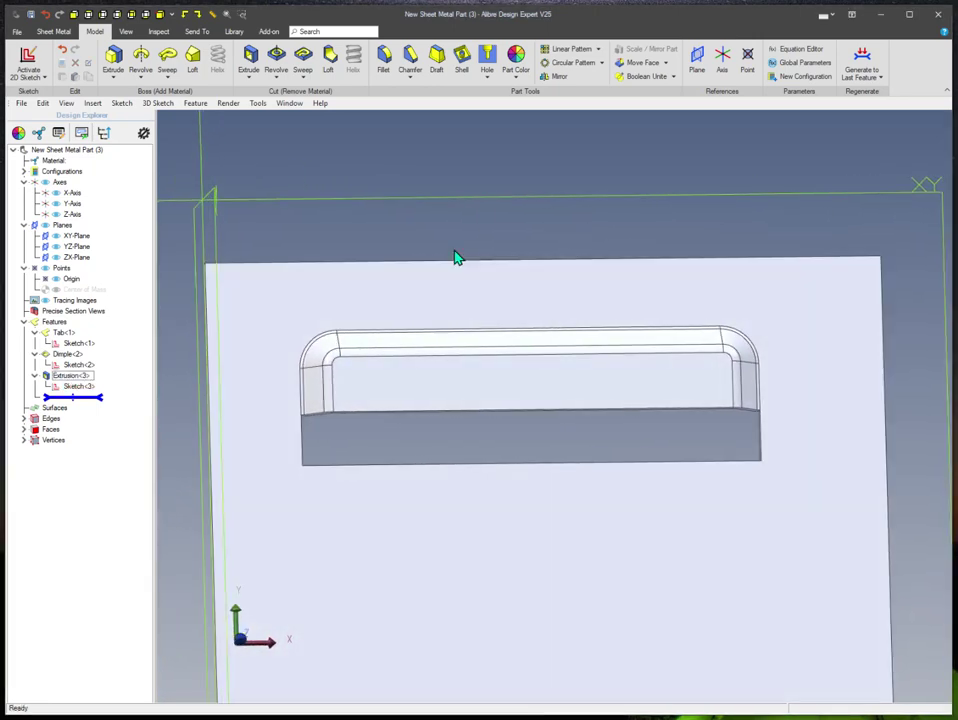
pyautogui.scroll(-5, 443, 411)
pyautogui.moveTo(485, 415)
pyautogui.mouseDown(button='middle')
pyautogui.moveTo(462, 353)
pyautogui.moveTo(430, 447)
pyautogui.moveTo(495, 430)
pyautogui.mouseUp(button='middle')
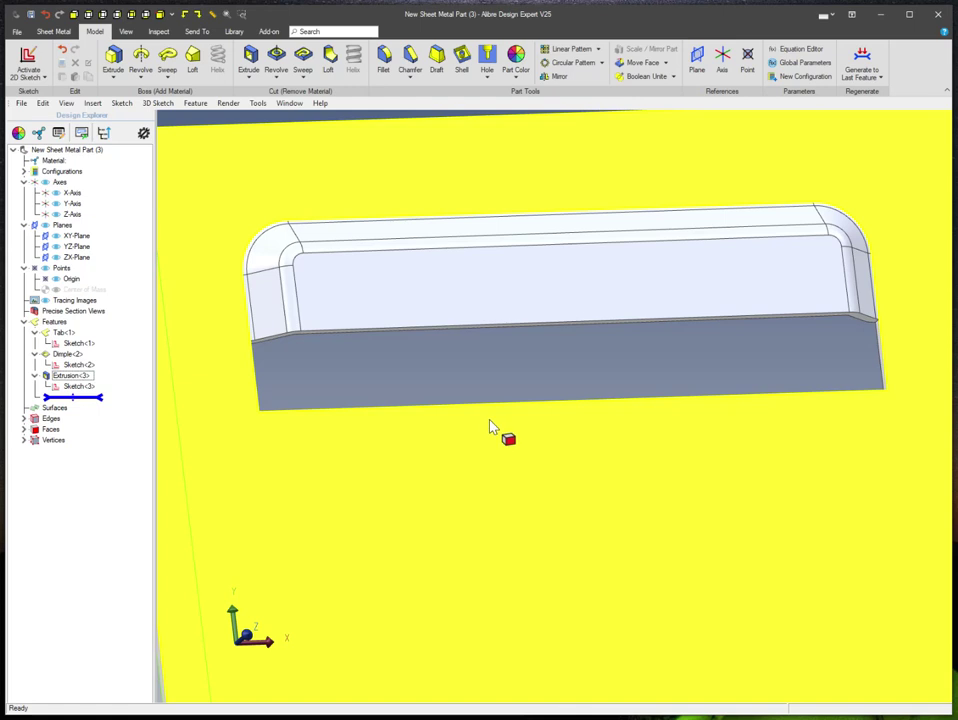
pyautogui.rightClick(449, 432)
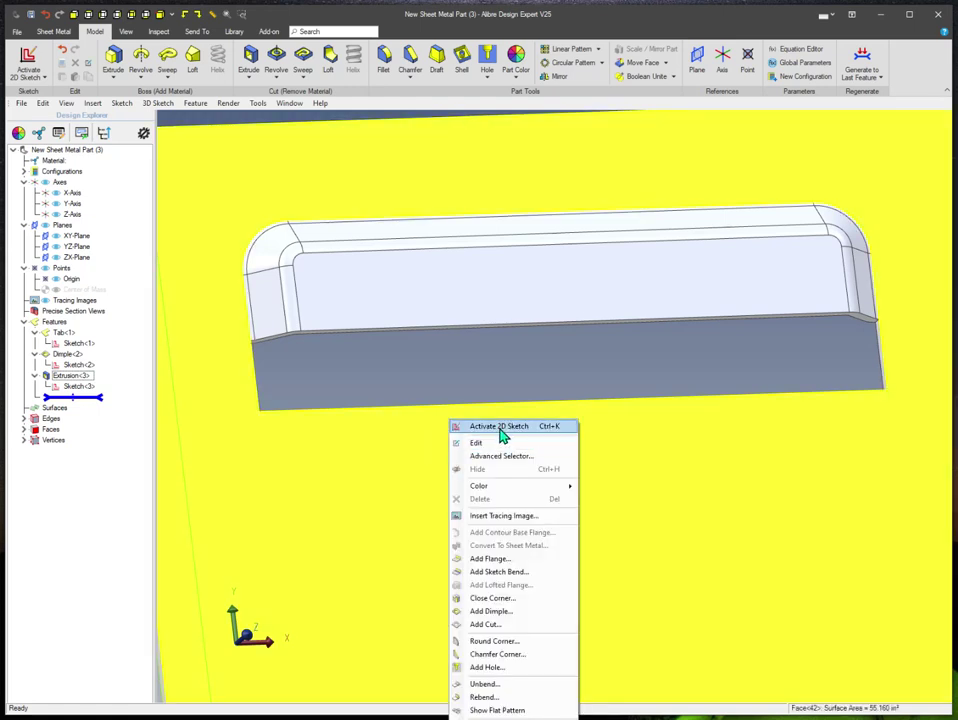
pyautogui.click(505, 430)
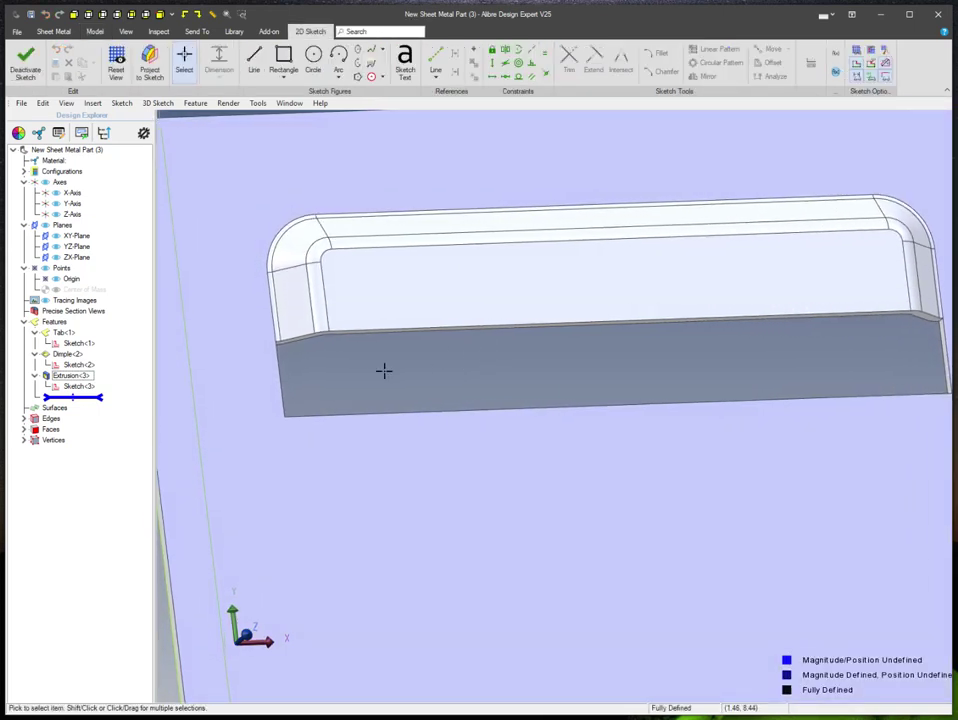
pyautogui.click(283, 404)
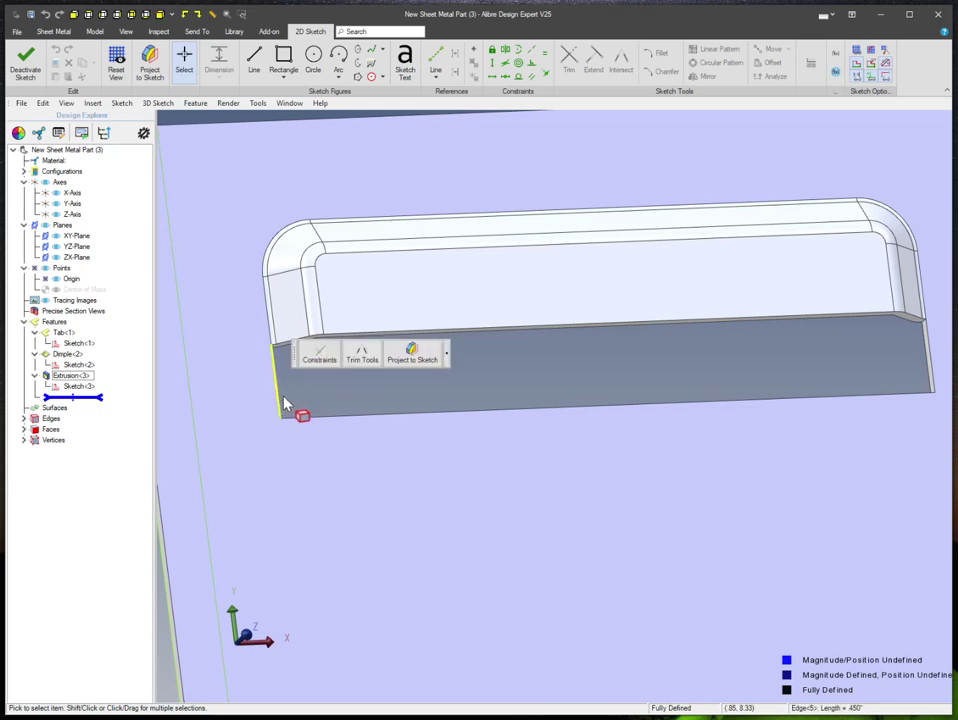
pyautogui.keyDown('shift'); pyautogui.click(404, 415); pyautogui.keyUp('shift')
pyautogui.moveTo(625, 368); pyautogui.dragTo(500, 381, button='middle')
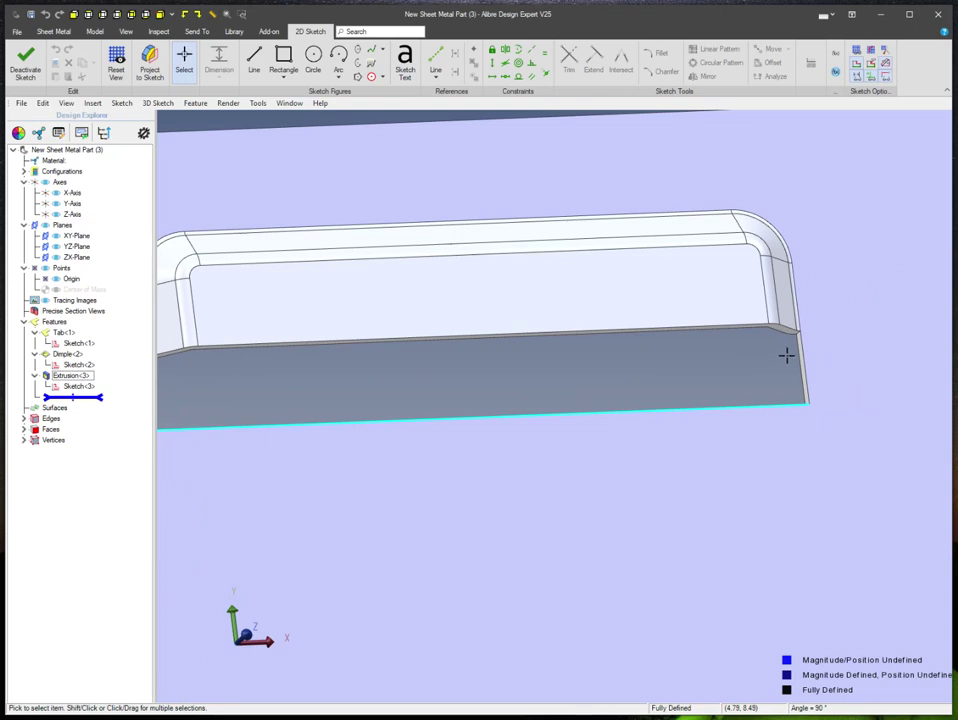
pyautogui.click(903, 320)
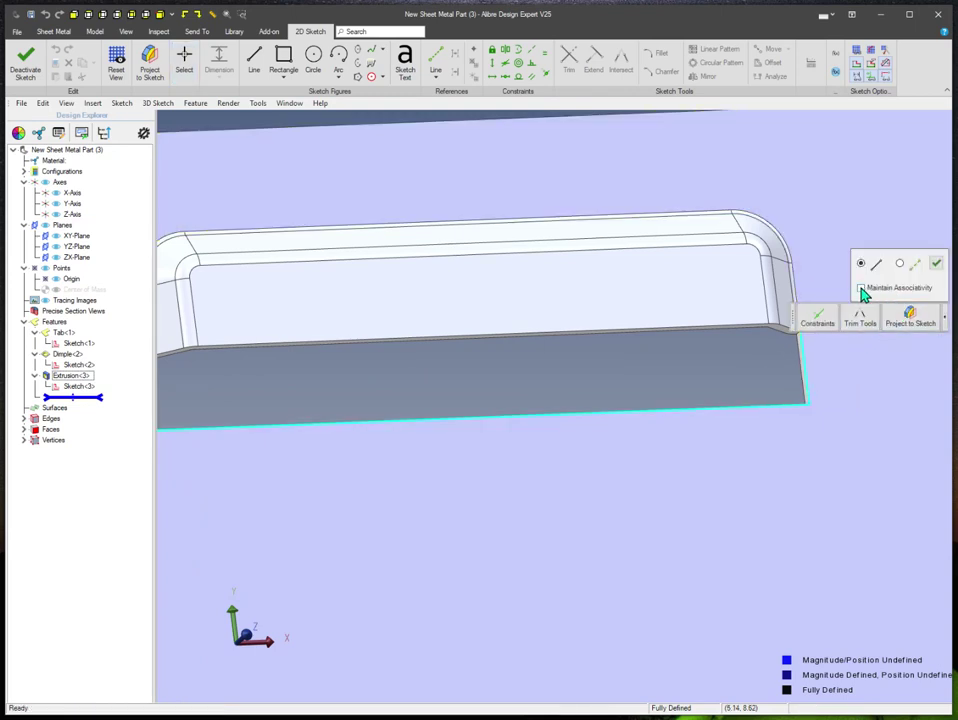
pyautogui.click(937, 264)
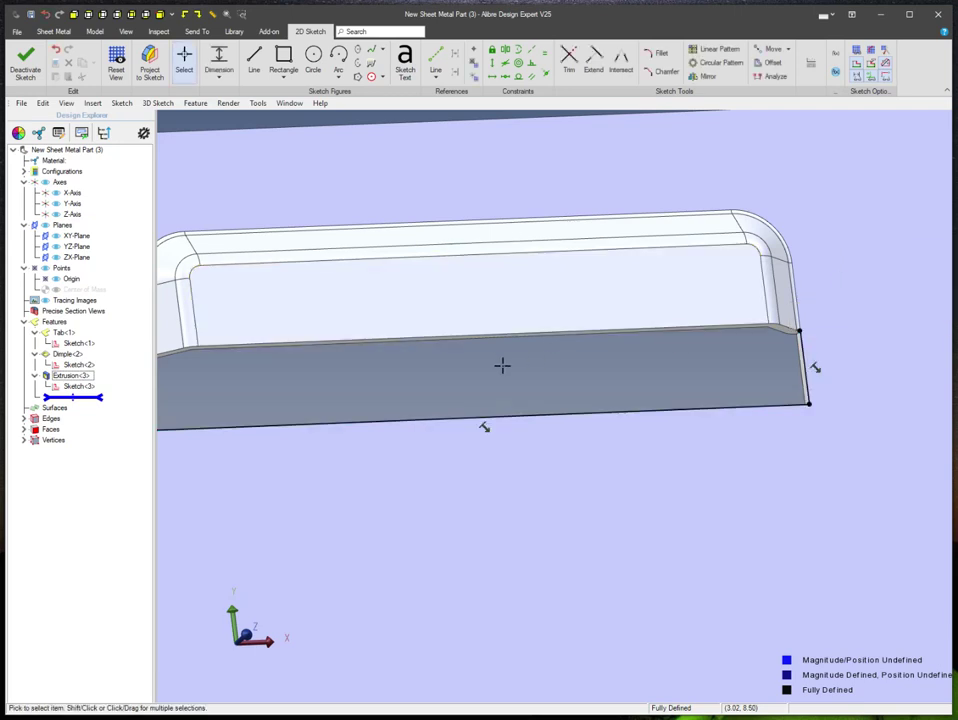
# Step: Close the profile with a straight line joining the upper endpoints of the projected left and right edges
pyautogui.rightClick(530, 349)
pyautogui.moveTo(562, 335)
pyautogui.click(470, 350)
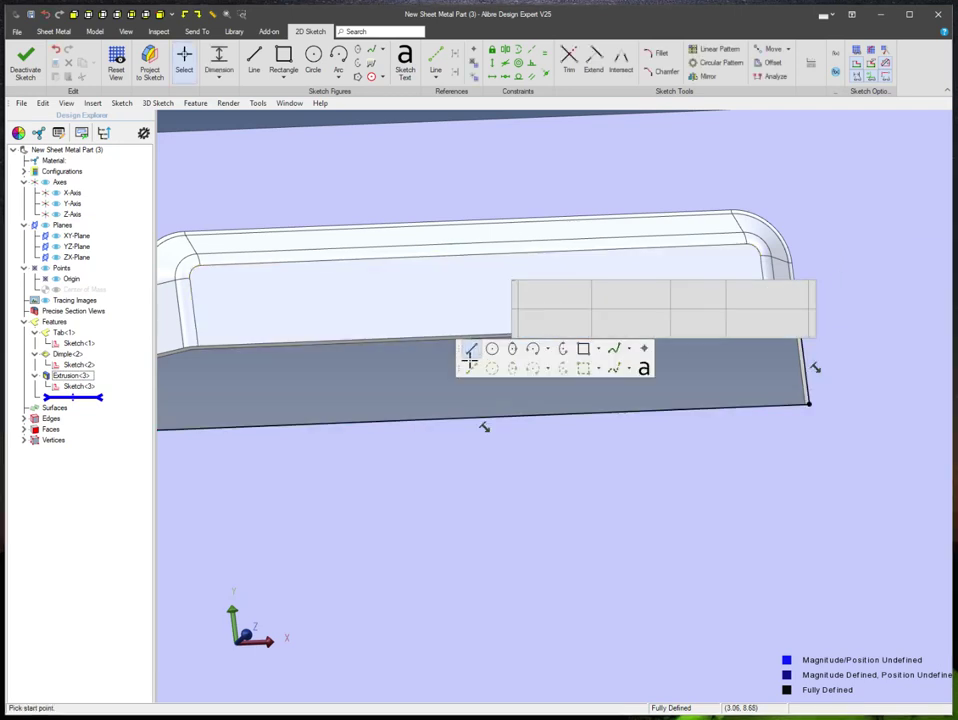
pyautogui.click(801, 331)
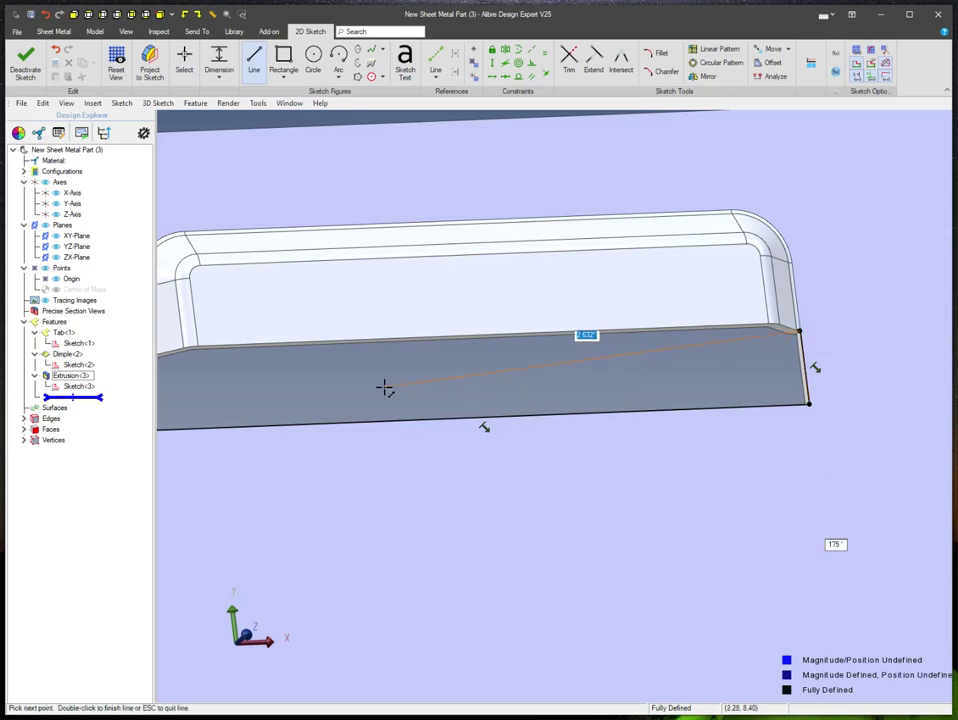
pyautogui.moveTo(326, 387); pyautogui.dragTo(529, 382, button='middle')
pyautogui.doubleClick(351, 350)
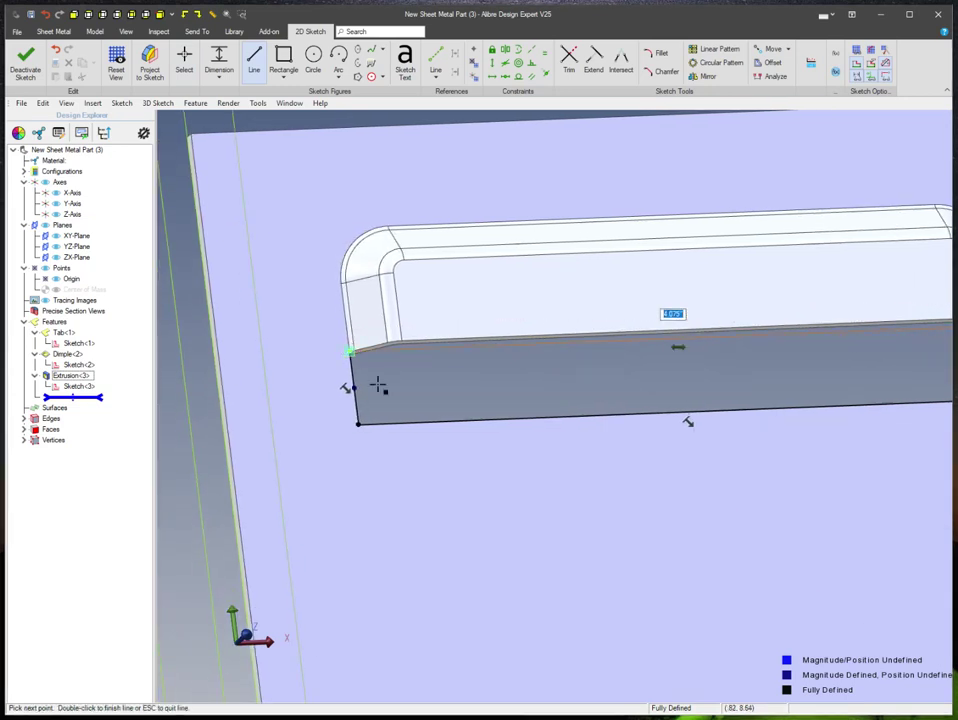
pyautogui.scroll(-2, 606, 398)
pyautogui.moveTo(602, 401); pyautogui.dragTo(527, 410, button='middle')
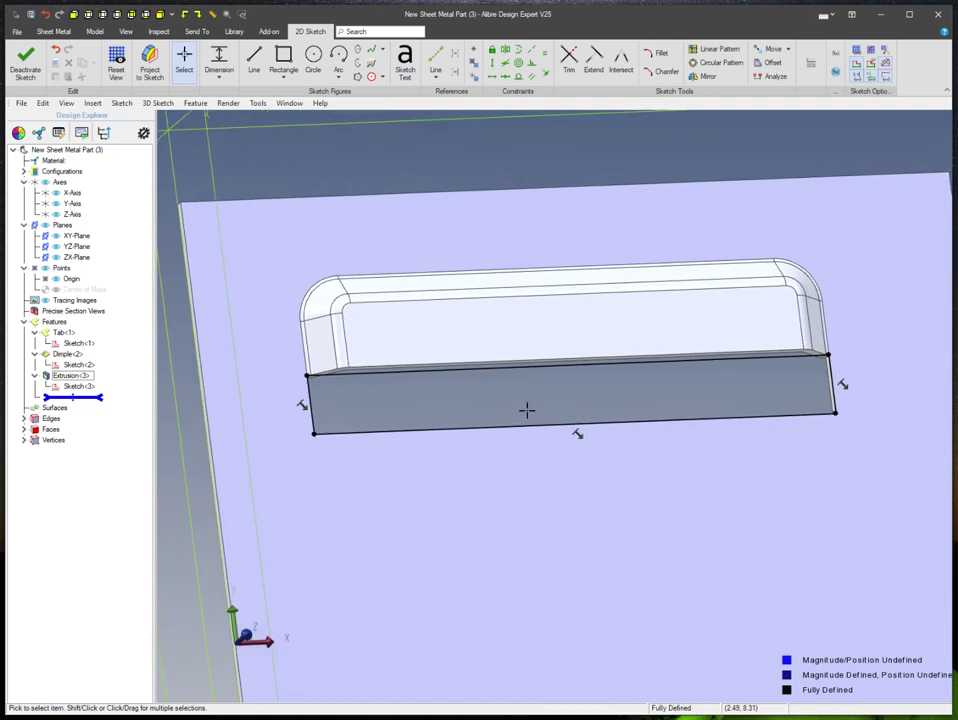
# Step: Create a sheet metal tab from the closed sketch to fill the opening below the cut dimple
pyautogui.rightClick(511, 398)
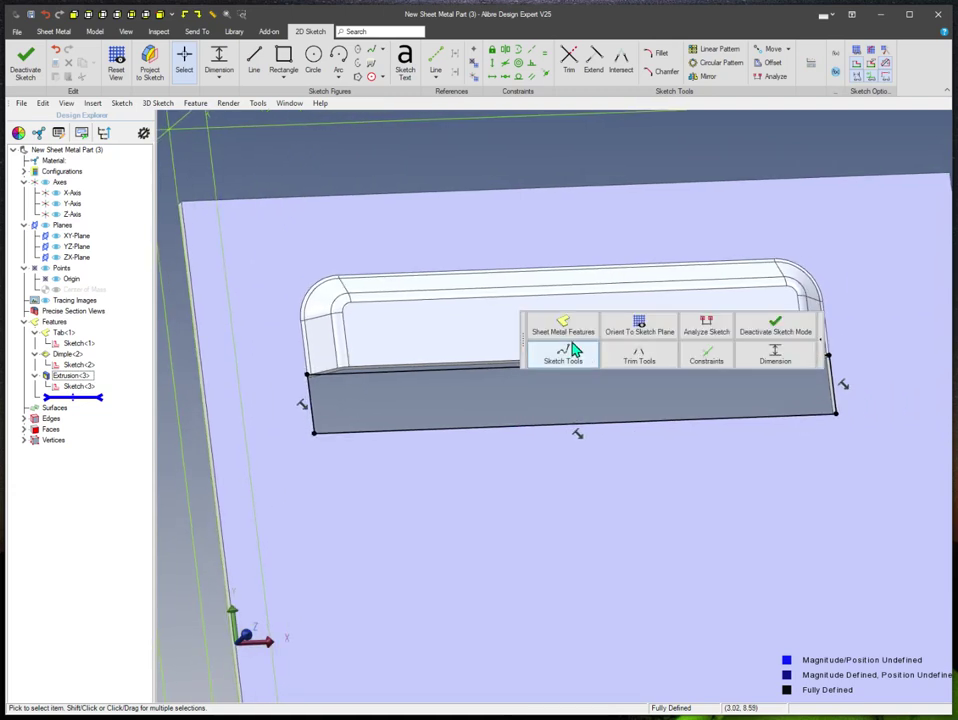
pyautogui.click(539, 302)
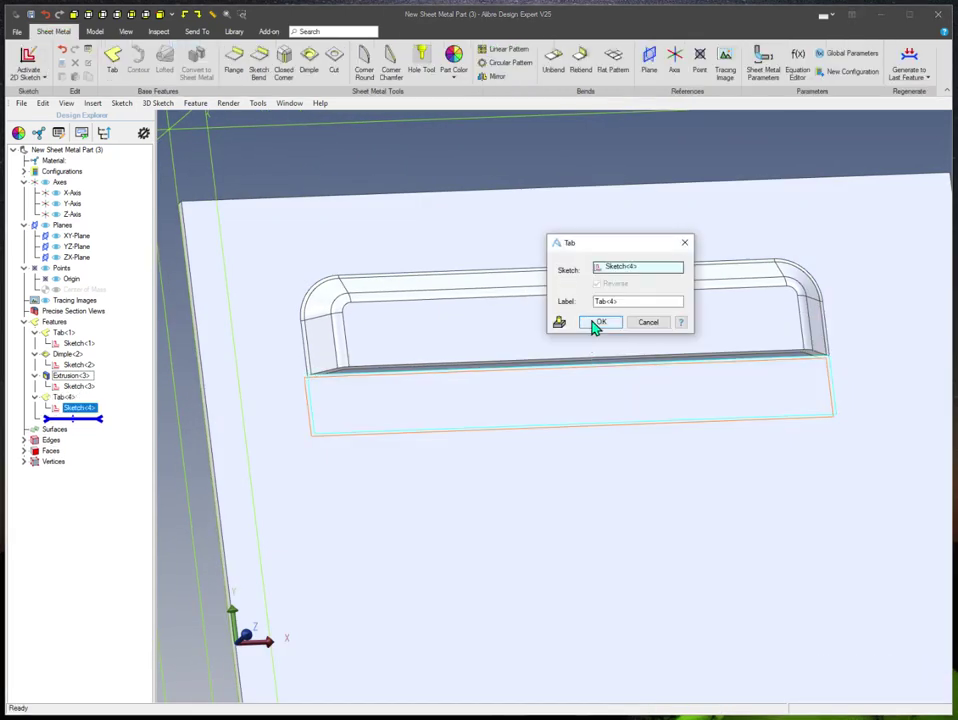
pyautogui.scroll(-3, 336, 338)
pyautogui.moveTo(246, 374); pyautogui.dragTo(357, 303, button='middle')
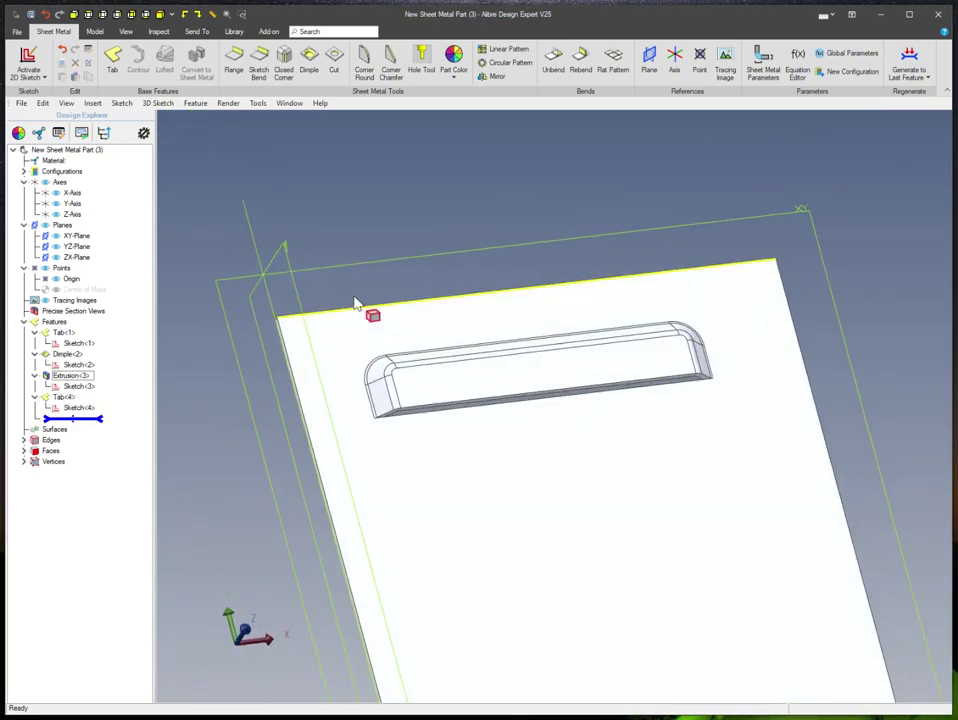
pyautogui.scroll(3, 380, 302)
pyautogui.moveTo(446, 227)
pyautogui.mouseDown(button='middle')
pyautogui.moveTo(471, 226)
pyautogui.moveTo(532, 290)
pyautogui.moveTo(453, 248)
pyautogui.mouseUp(button='middle')
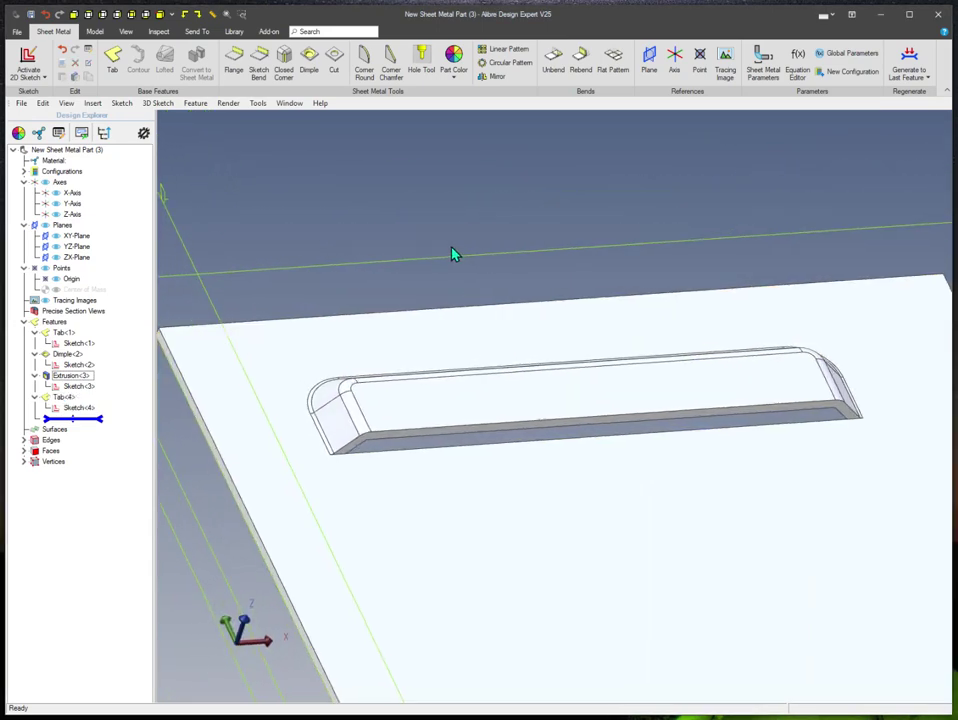
# Step: Measure the distance between the inner edge of the dimple's cut lip and the flat sheet face
pyautogui.rightClick(460, 214)
pyautogui.click(461, 159)
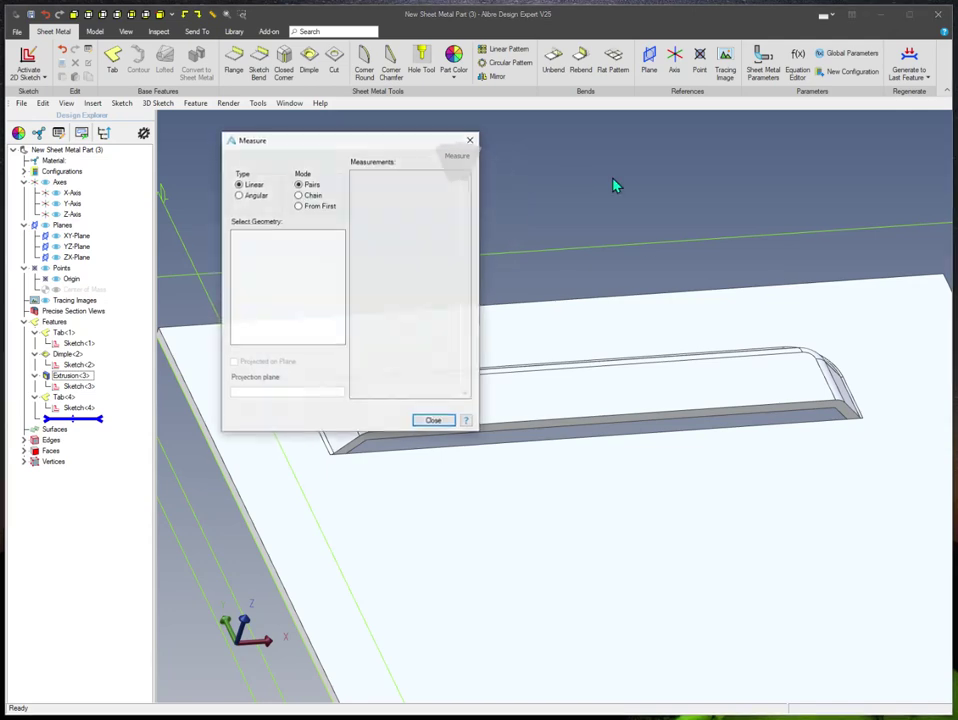
pyautogui.scroll(3, 727, 485)
pyautogui.scroll(2, 727, 485)
pyautogui.click(724, 443)
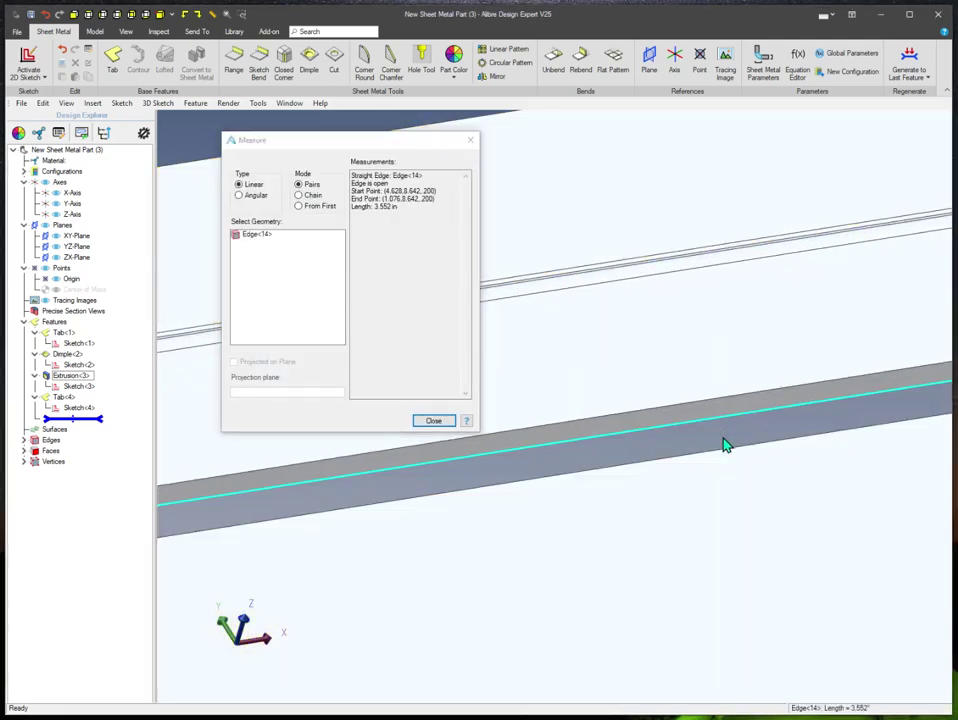
pyautogui.click(728, 462)
pyautogui.scroll(-3, 688, 466)
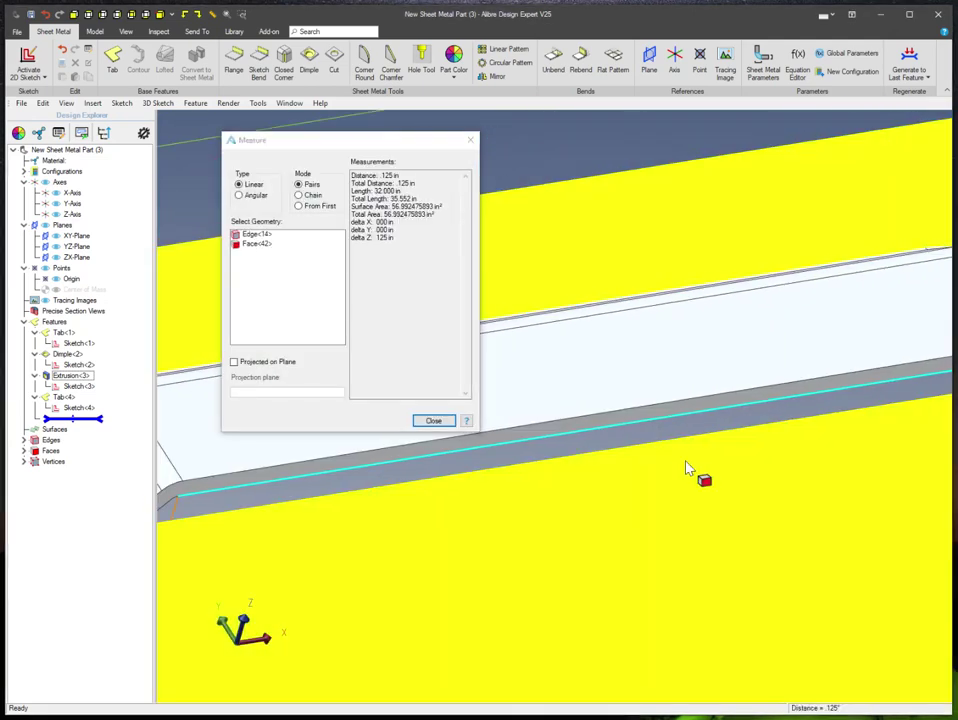
pyautogui.scroll(-2, 688, 466)
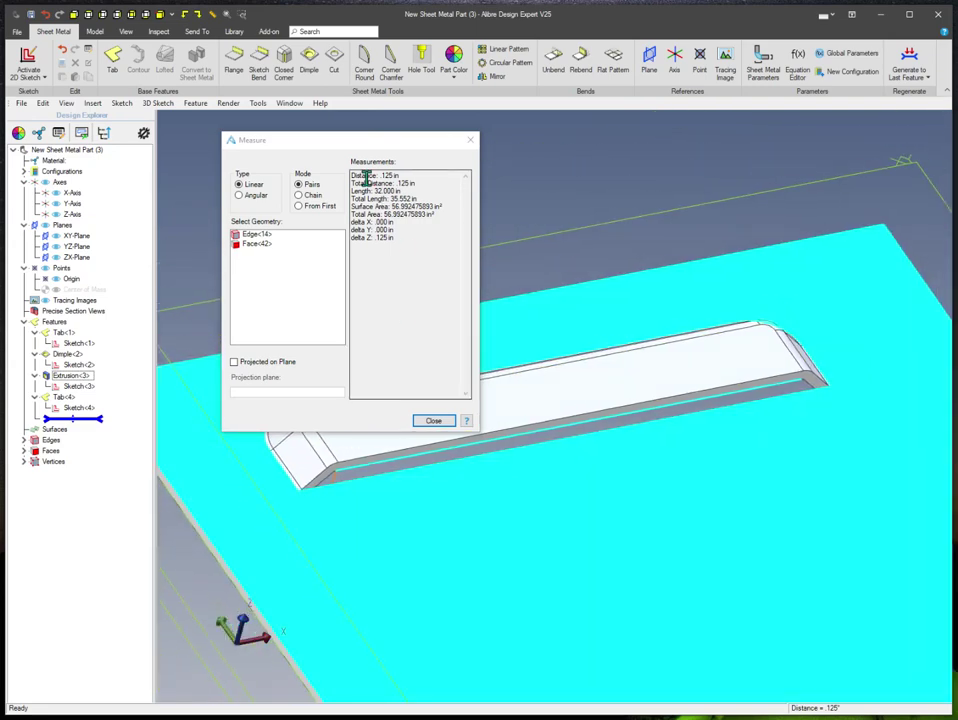
pyautogui.click(433, 420)
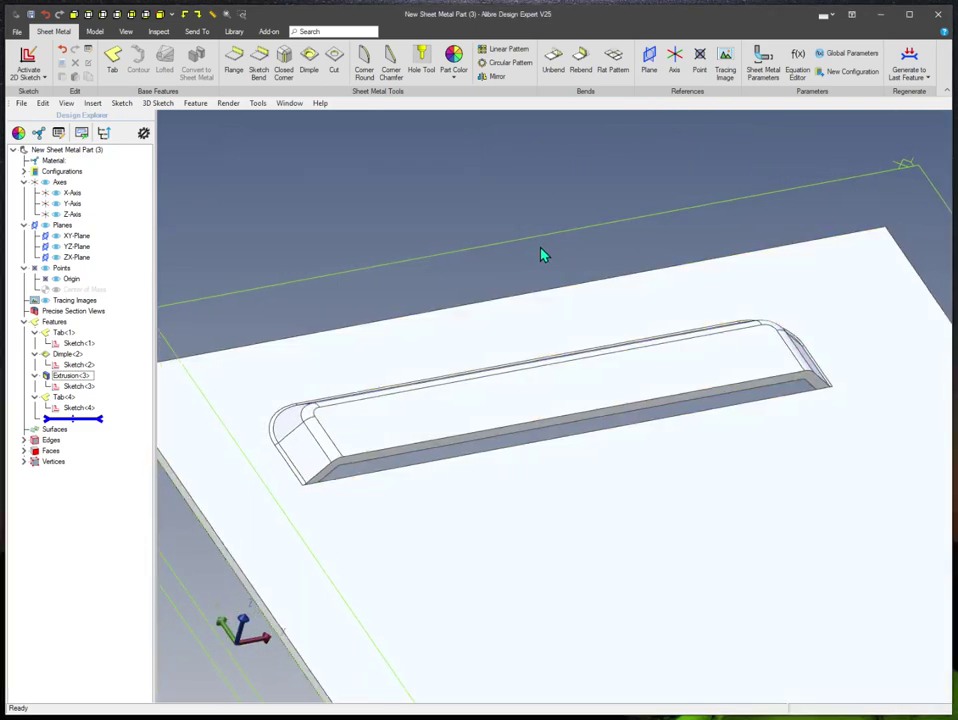
# Step: Edit the vent's dimple feature, set its punch radius to .120", and regenerate the part to its last feature
pyautogui.moveTo(541, 254); pyautogui.dragTo(256, 380, button='middle')
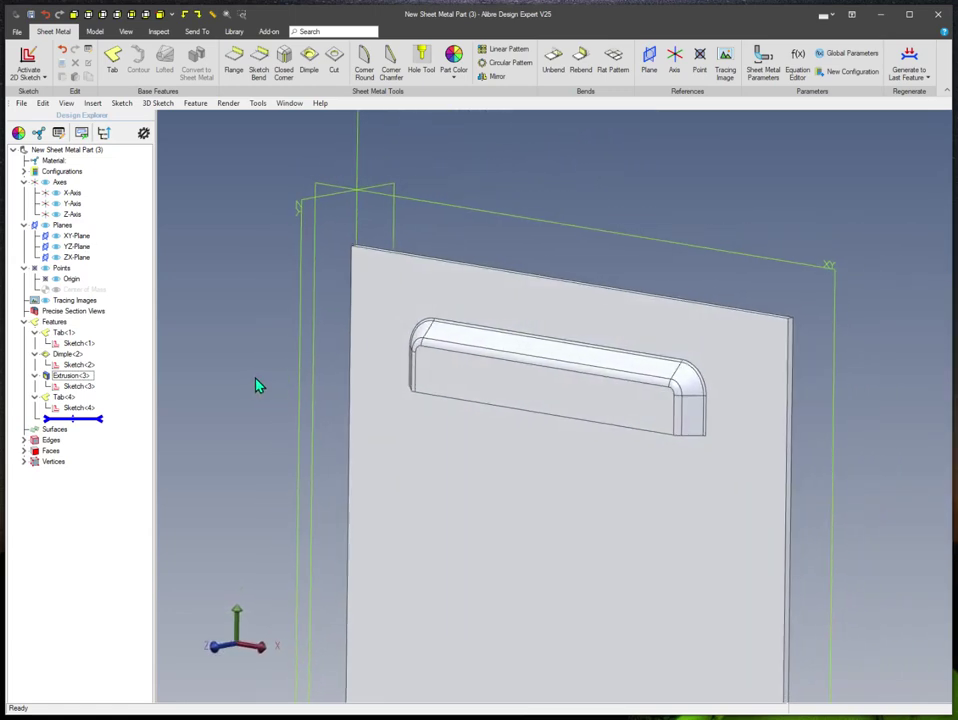
pyautogui.scroll(3, 566, 361)
pyautogui.scroll(-5, 540, 368)
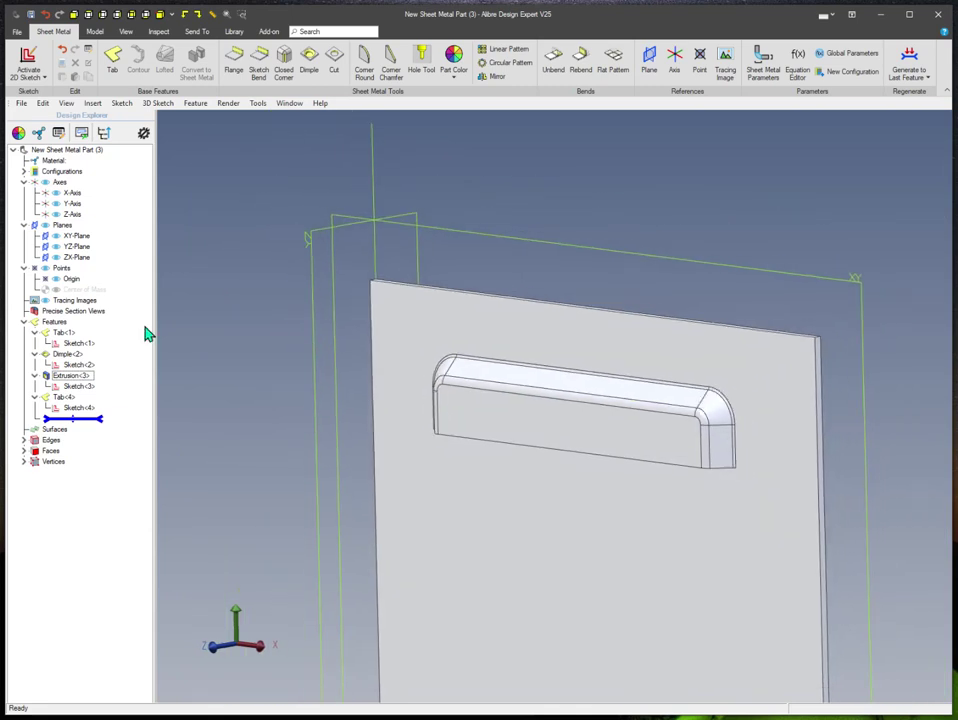
pyautogui.rightClick(64, 365)
pyautogui.click(95, 367)
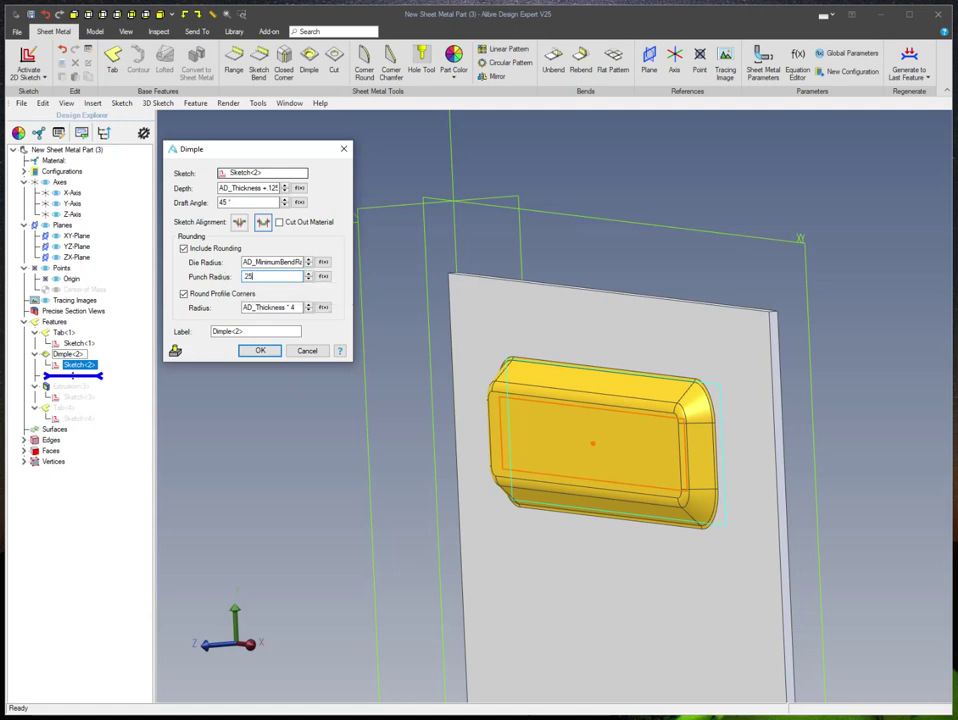
pyautogui.press('Tab')
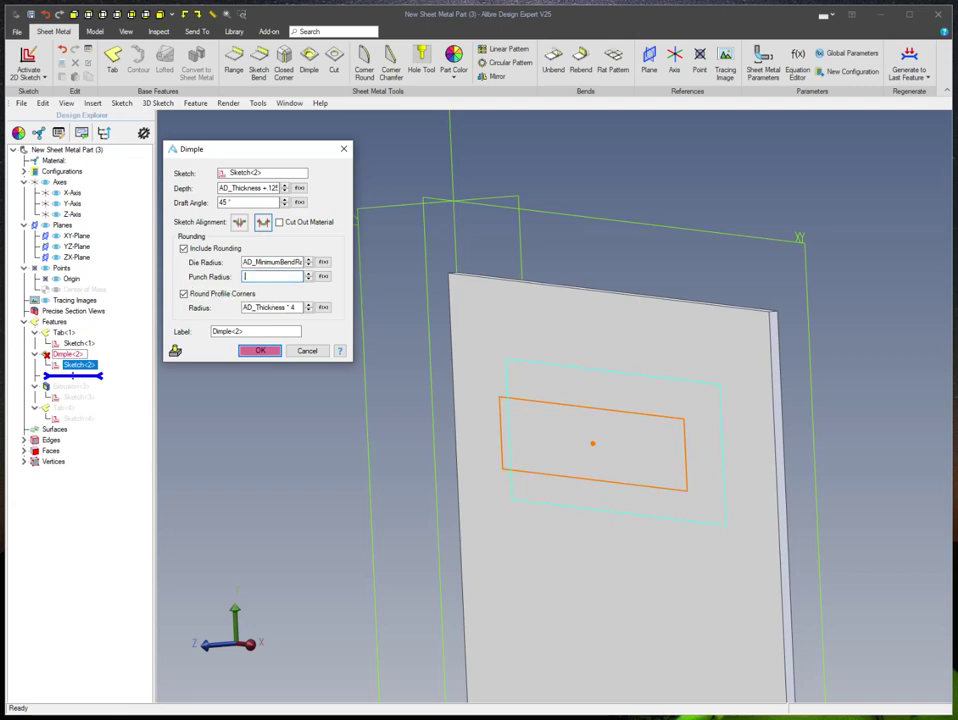
pyautogui.press('Tab')
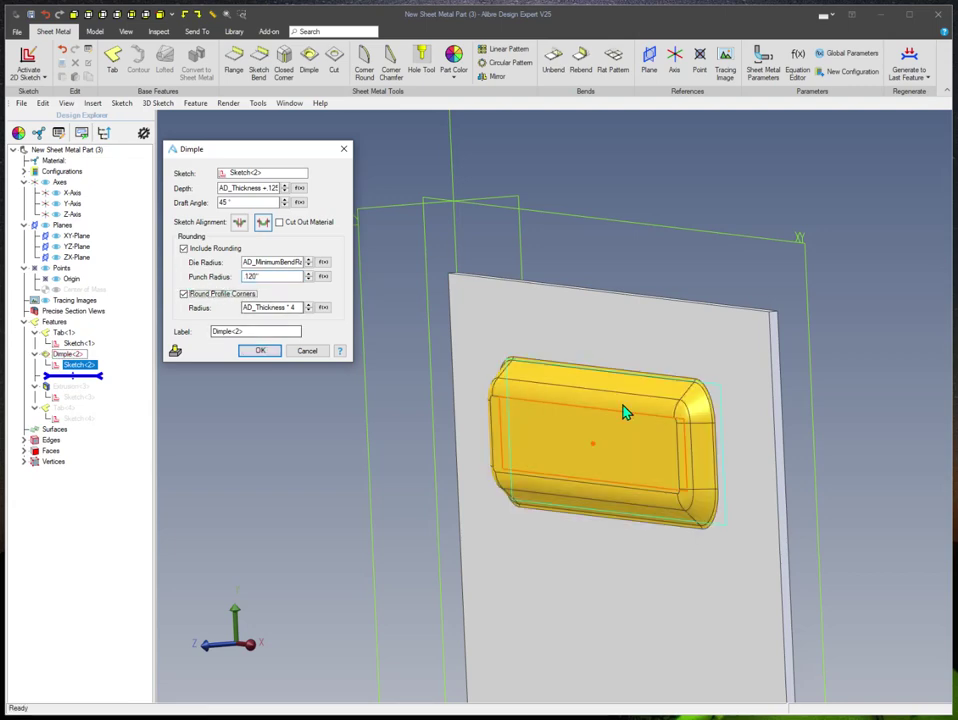
pyautogui.scroll(5, 622, 412)
pyautogui.scroll(-3, 667, 368)
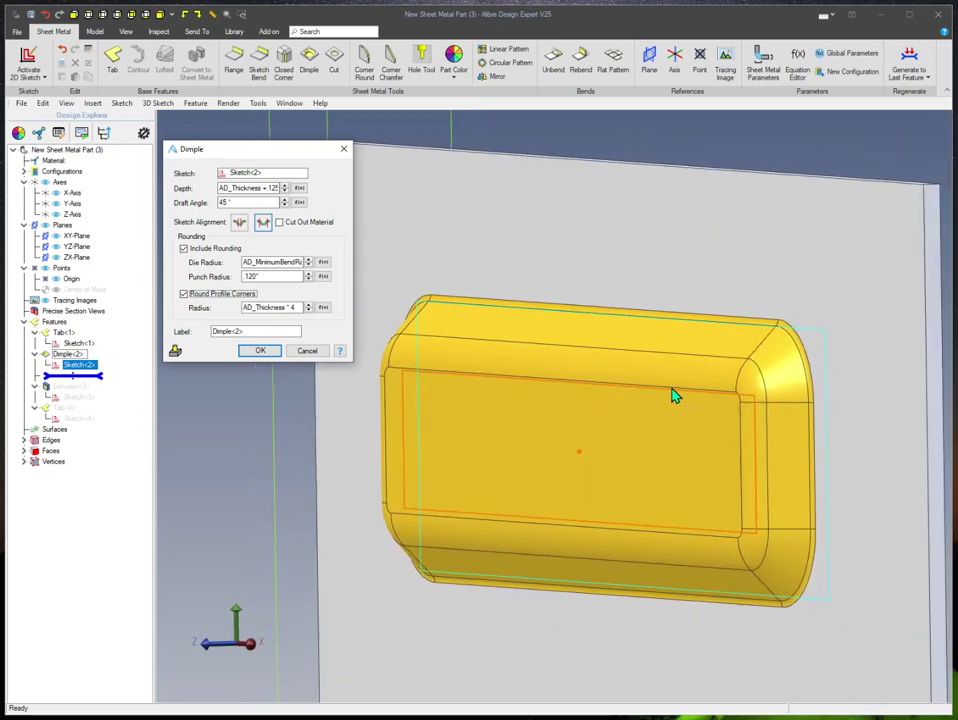
pyautogui.scroll(-3, 440, 400)
pyautogui.click(260, 350)
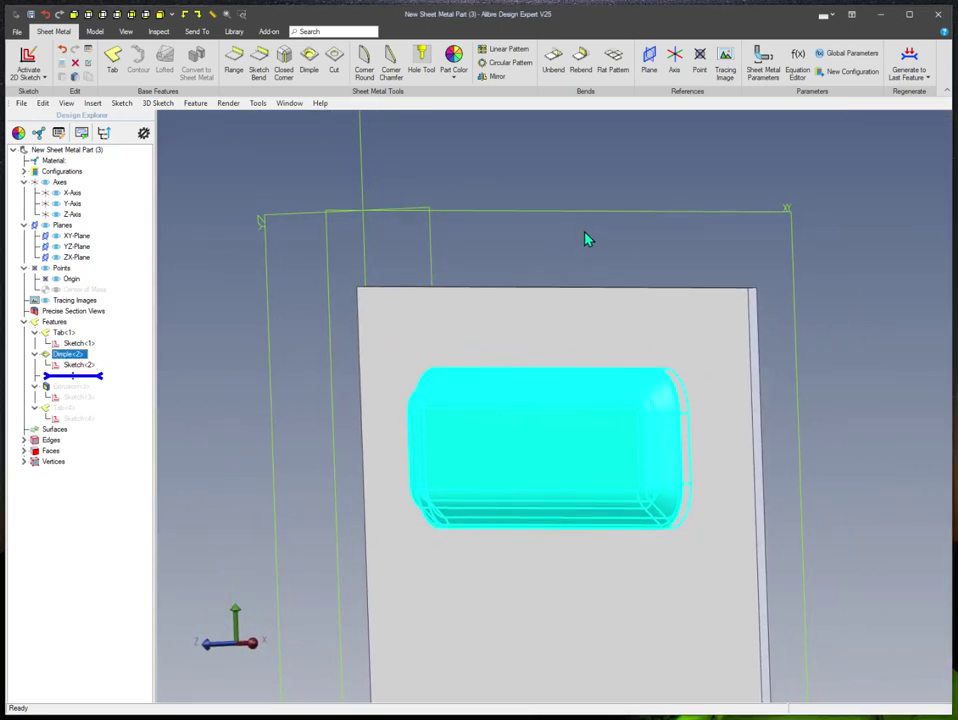
pyautogui.click(905, 62)
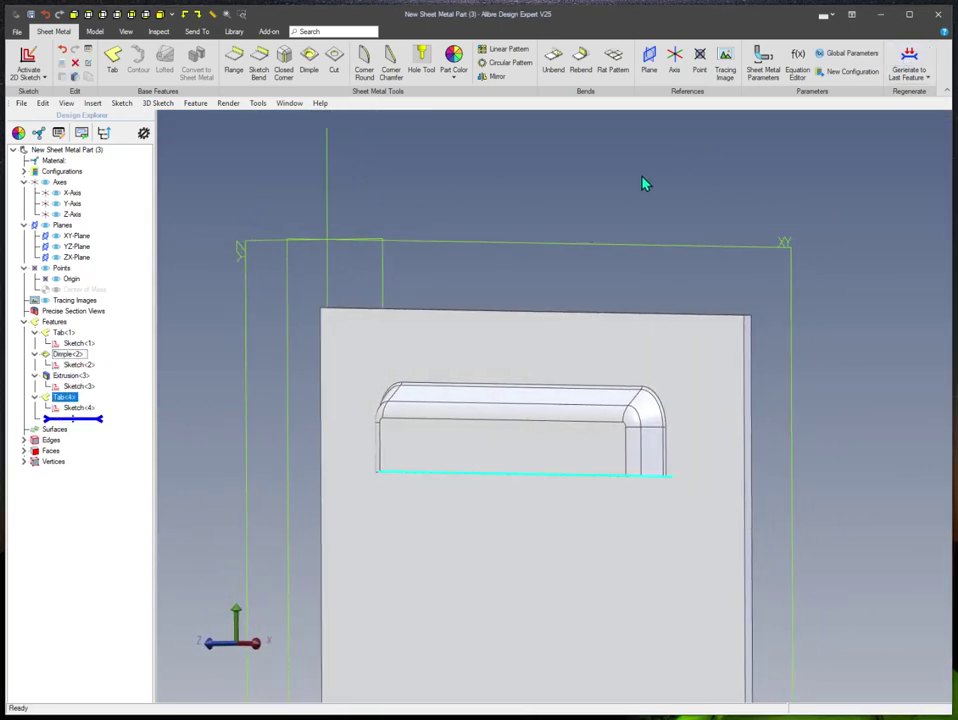
# Step: Start a linear feature pattern of the dimple, the extruded cut and the refilling tab along the Y-axis
pyautogui.moveTo(644, 186); pyautogui.dragTo(592, 293, button='middle')
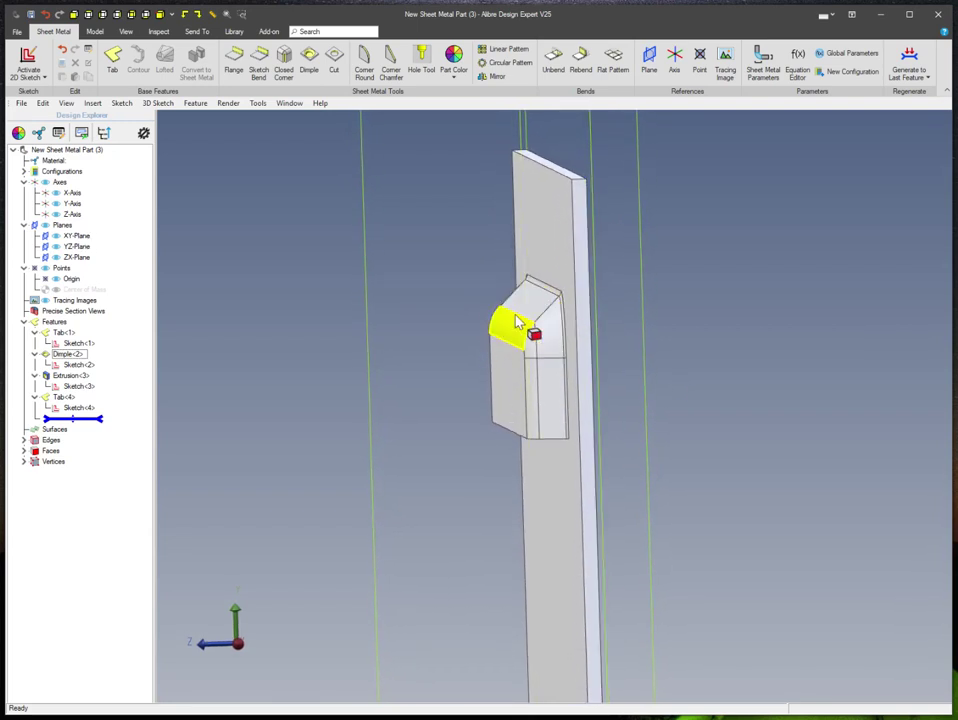
pyautogui.moveTo(513, 343); pyautogui.dragTo(704, 388, button='middle')
pyautogui.moveTo(230, 364); pyautogui.dragTo(608, 251, button='middle')
pyautogui.scroll(-3, 230, 302)
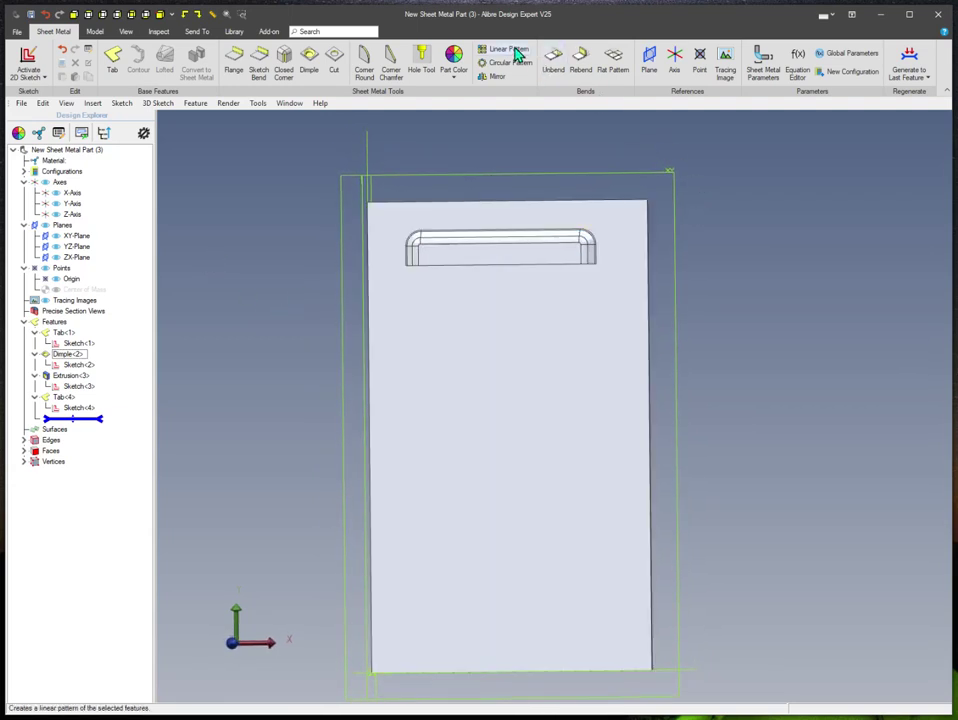
pyautogui.click(510, 50)
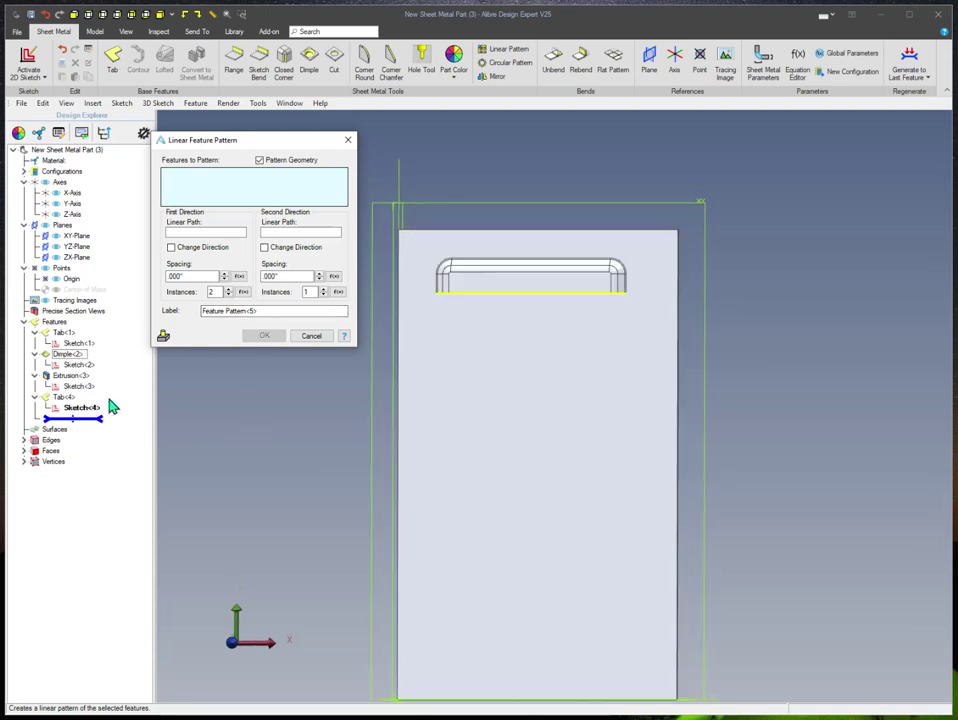
pyautogui.click(73, 357)
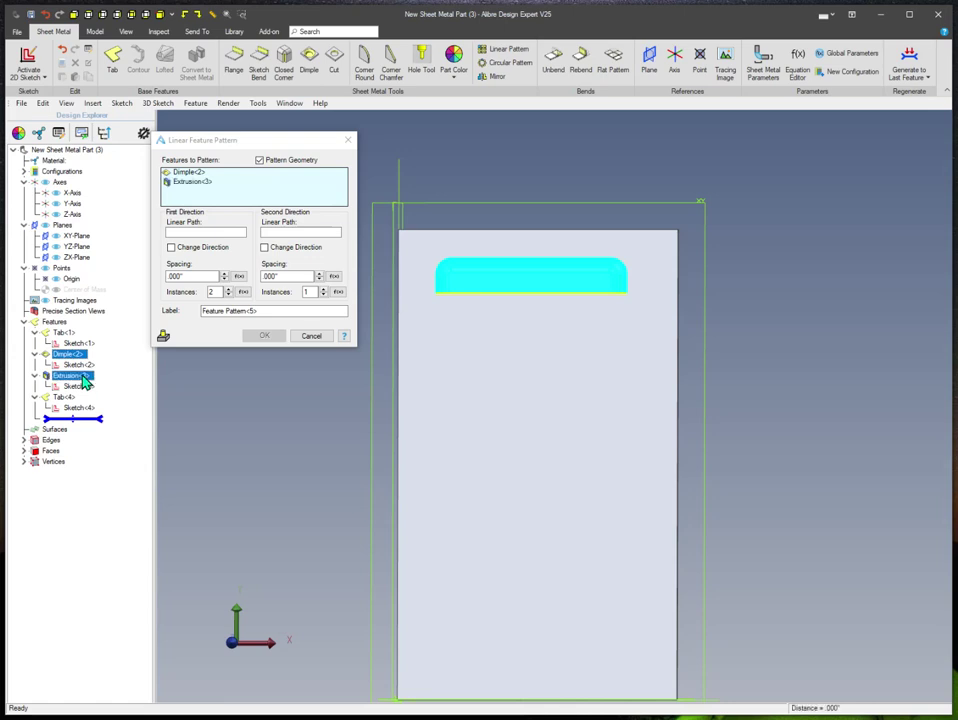
pyautogui.click(213, 233)
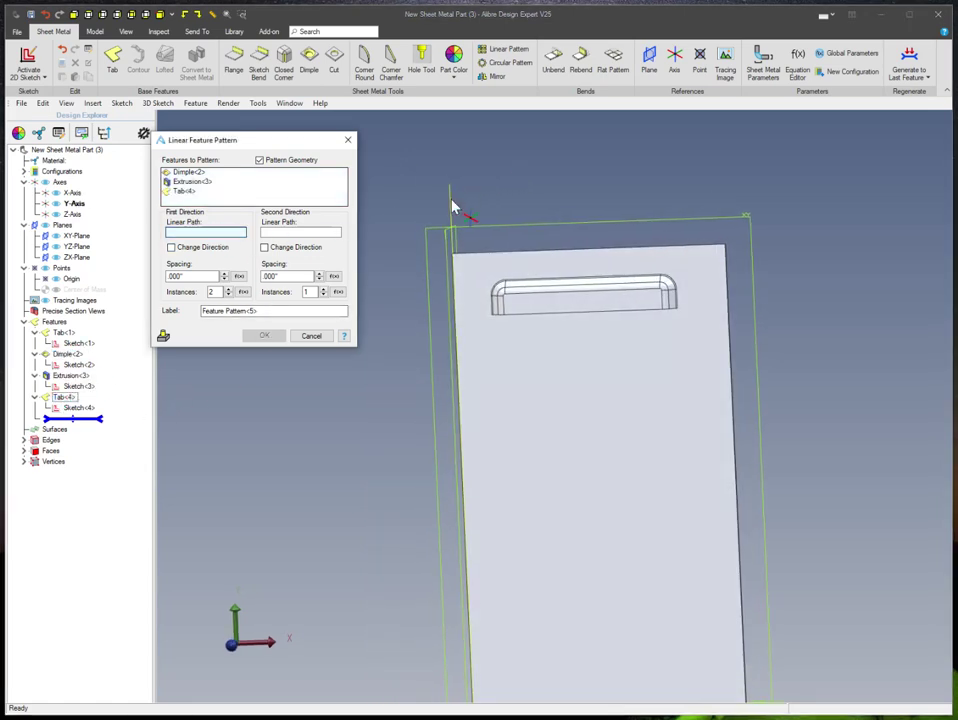
pyautogui.click(452, 205)
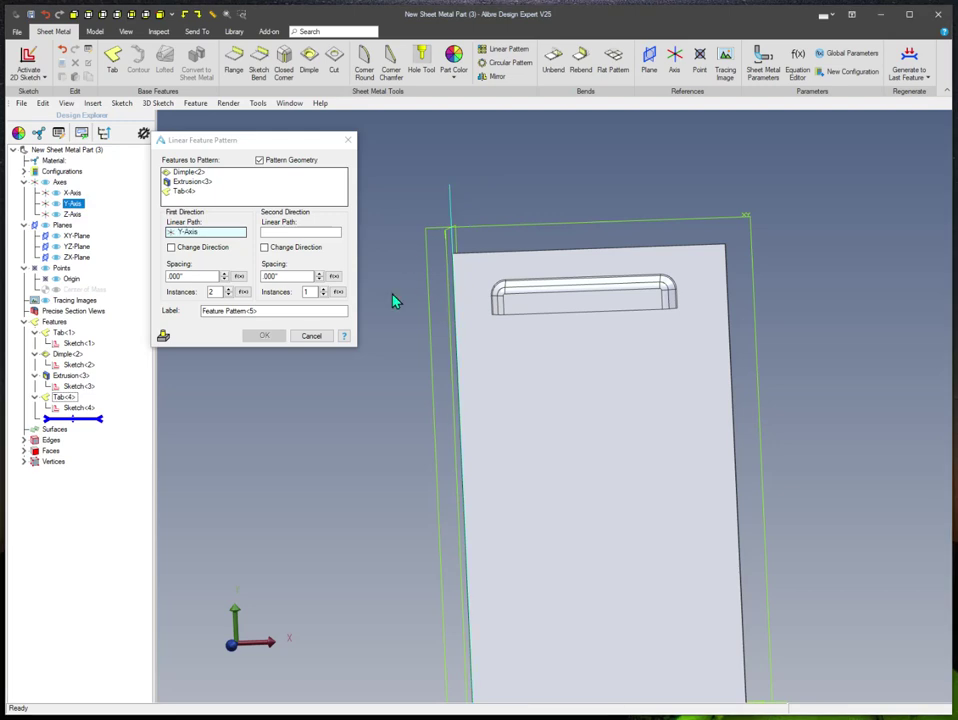
# Step: Reverse the pattern's first direction so the copies run down the sheet, and set the spacing to .875"
pyautogui.click(184, 277)
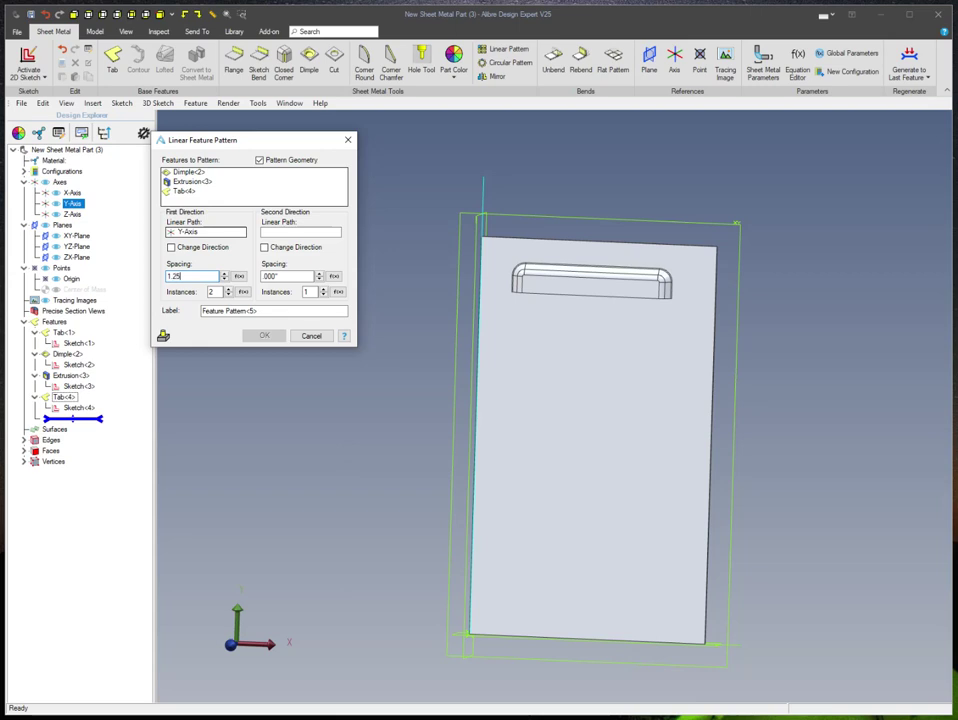
pyautogui.press('Tab')
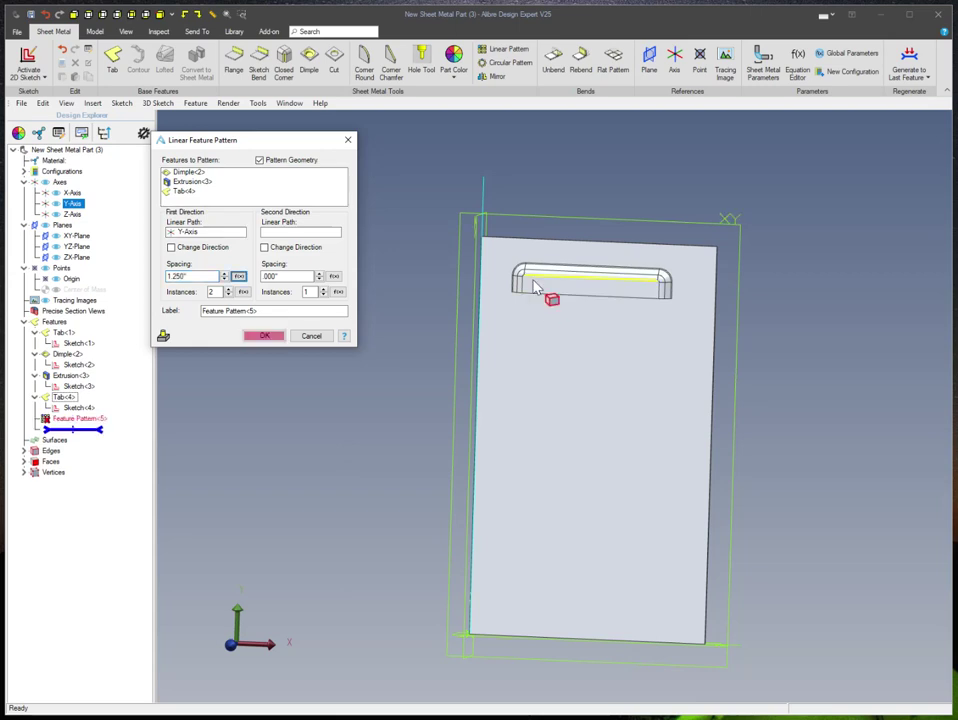
pyautogui.click(171, 247)
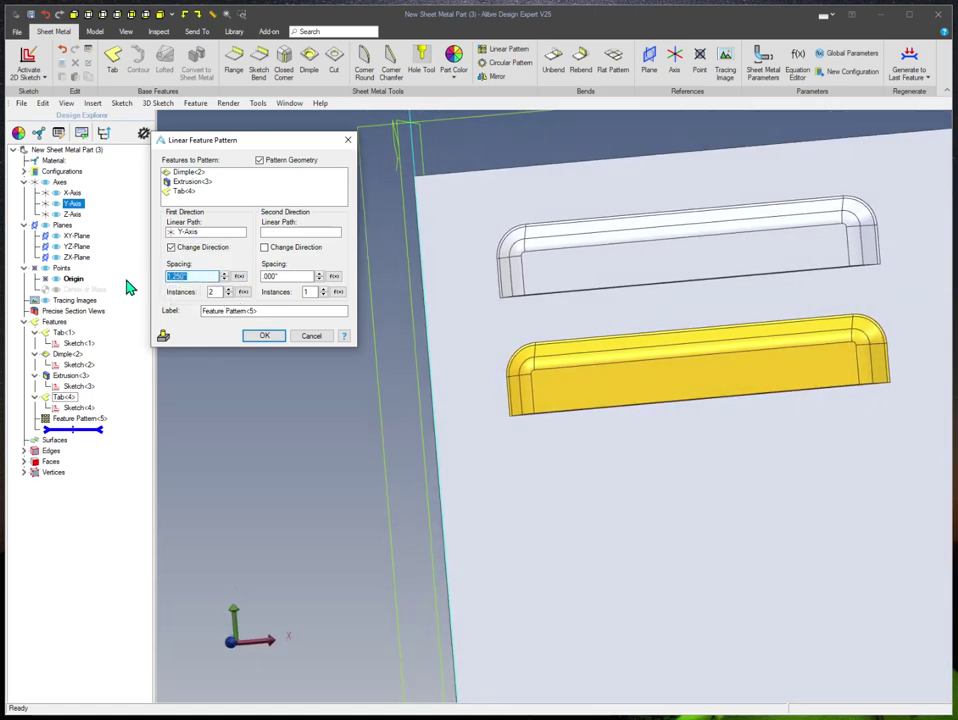
pyautogui.write('1')
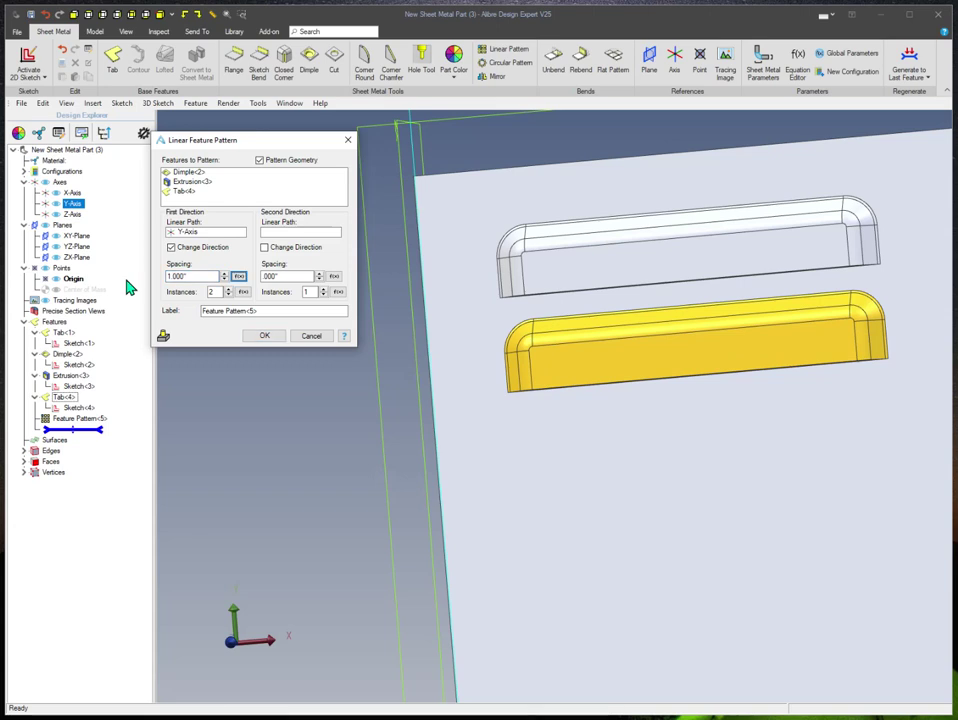
pyautogui.press('BackSpace')
pyautogui.write('.875')
pyautogui.press('Tab')
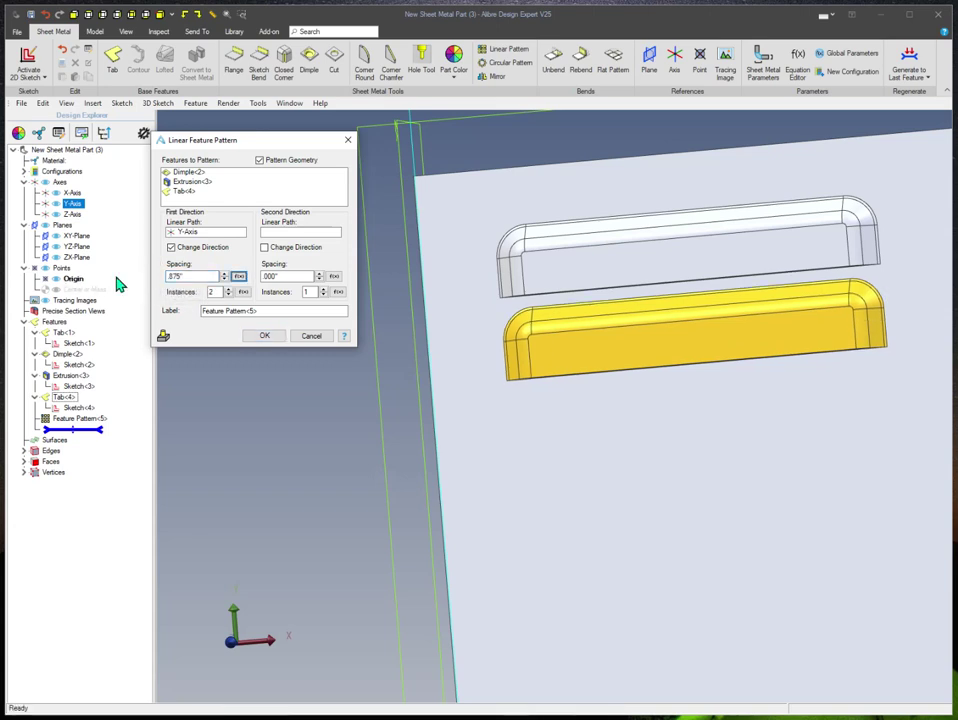
# Step: Set the pattern's first-direction instance count to 10 and create the linear pattern of vents
pyautogui.scroll(-2, 646, 325)
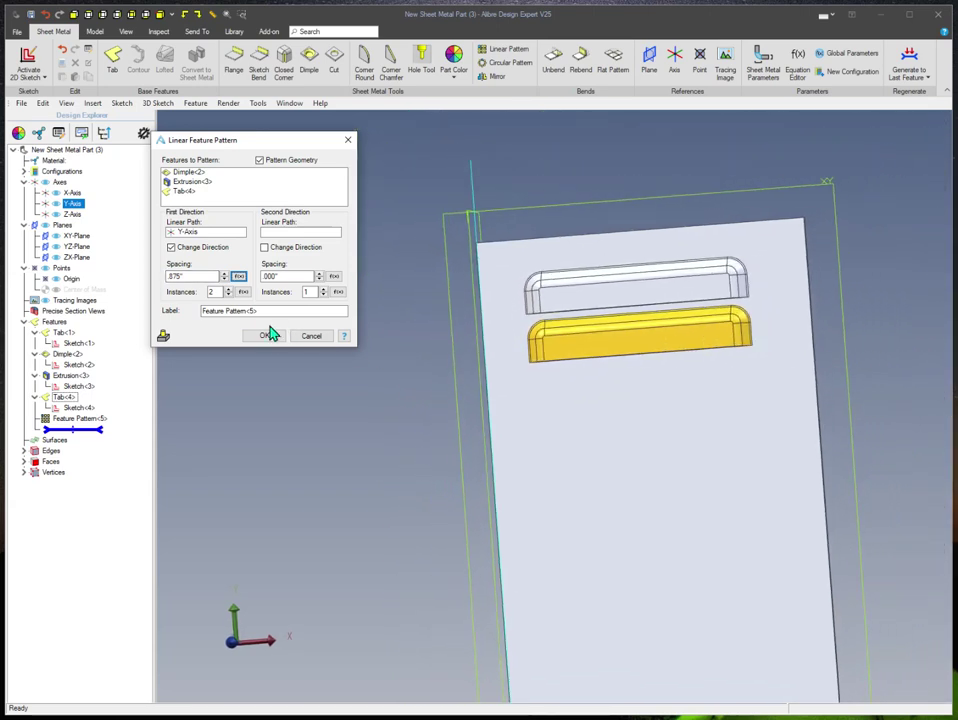
pyautogui.click(226, 289)
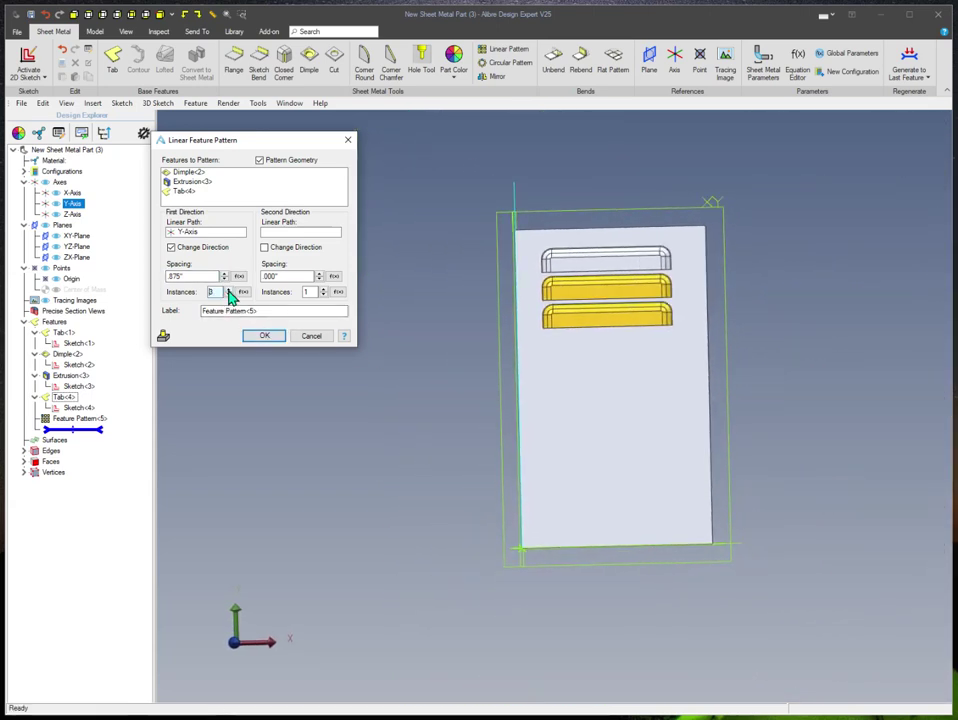
pyautogui.click(226, 289)
pyautogui.click(226, 289)
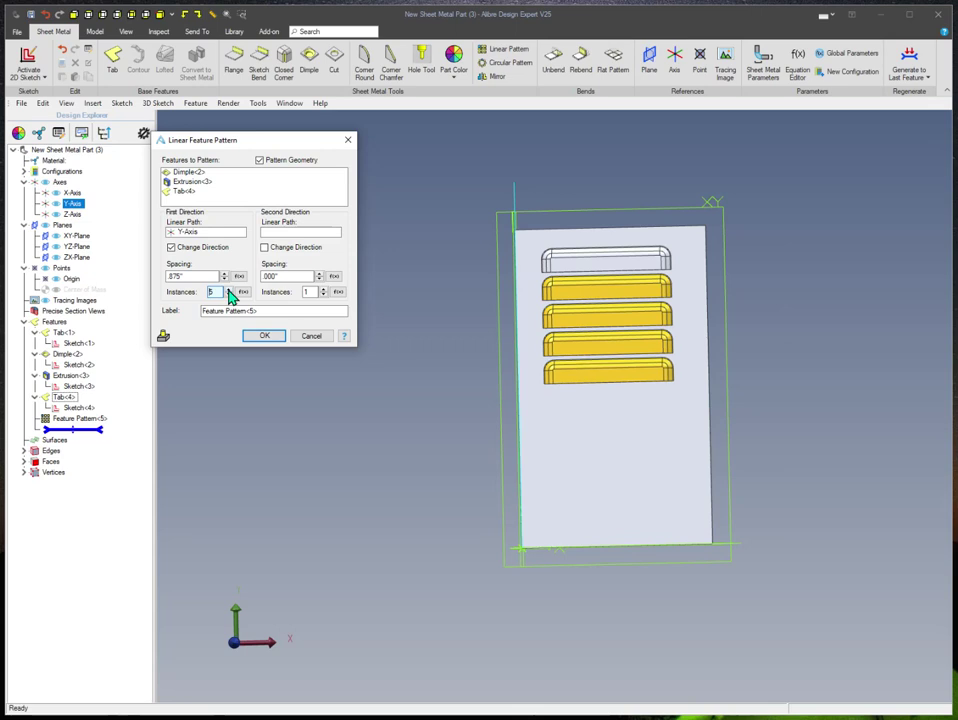
pyautogui.click(226, 289)
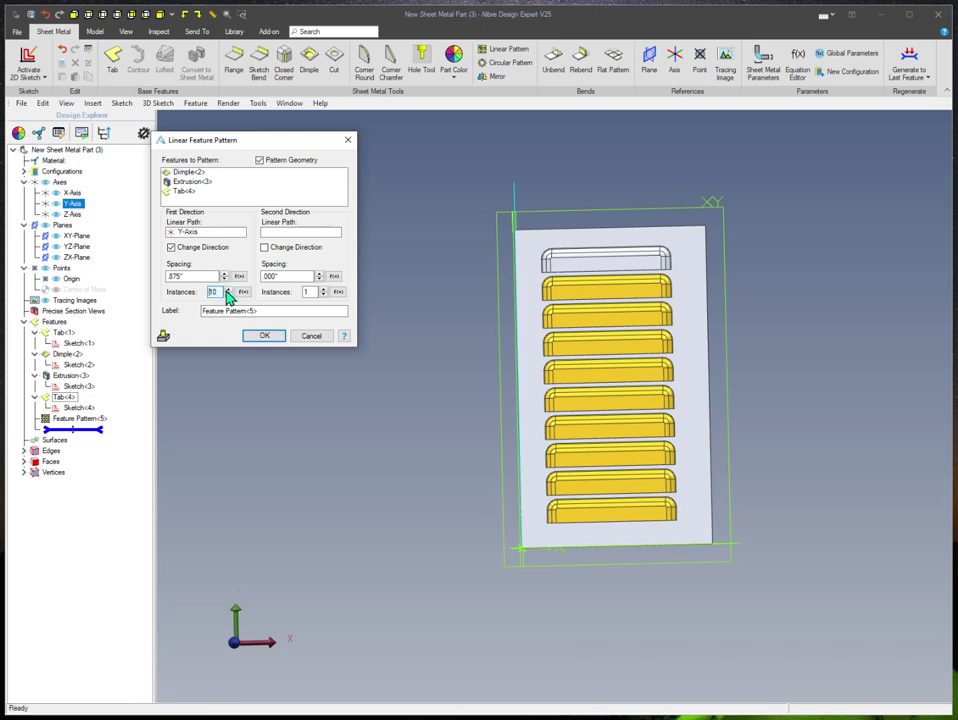
pyautogui.press('Up')
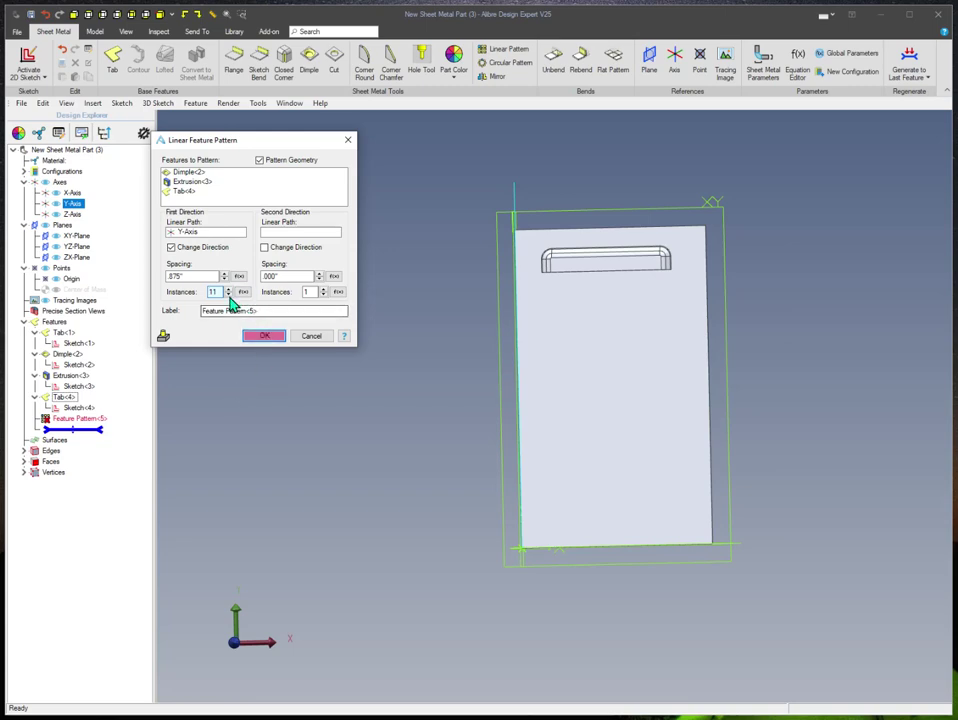
pyautogui.press('Down')
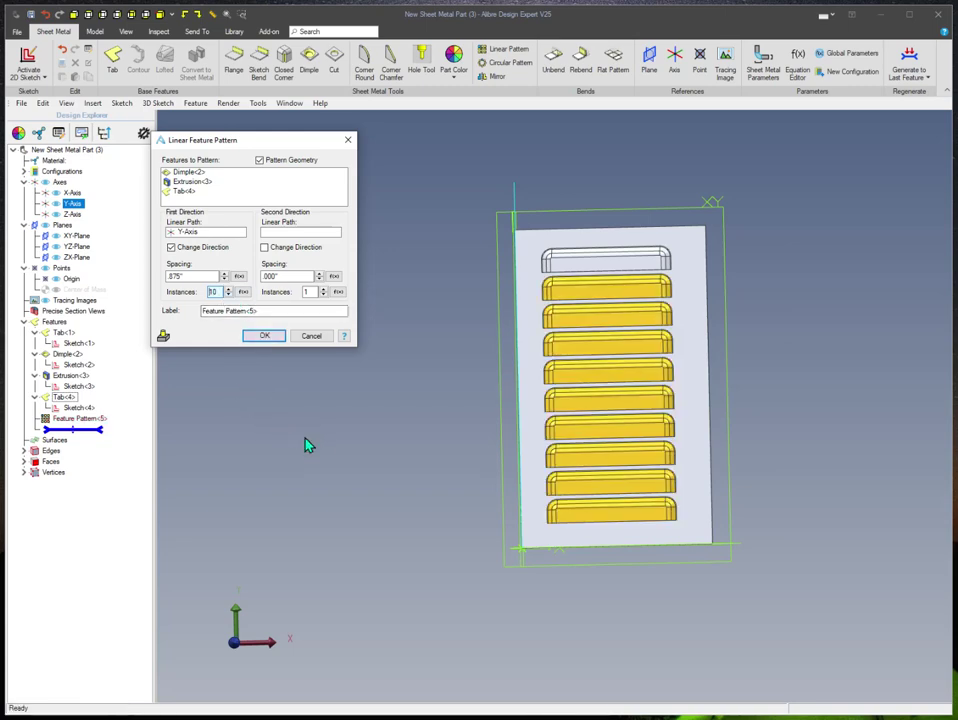
pyautogui.scroll(5, 307, 447)
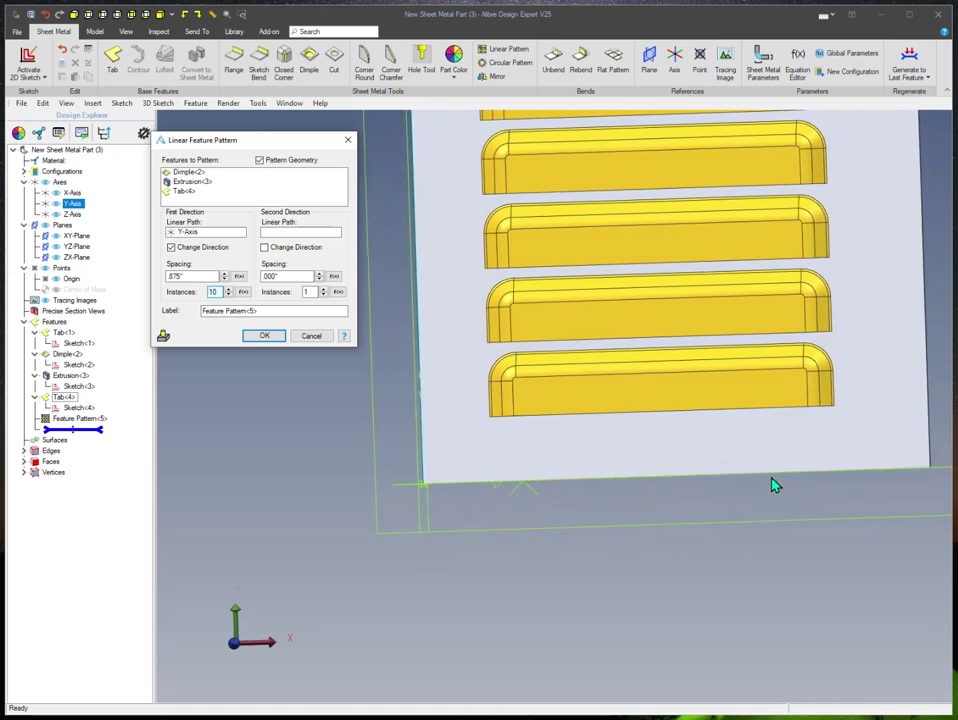
pyautogui.scroll(-2, 695, 445)
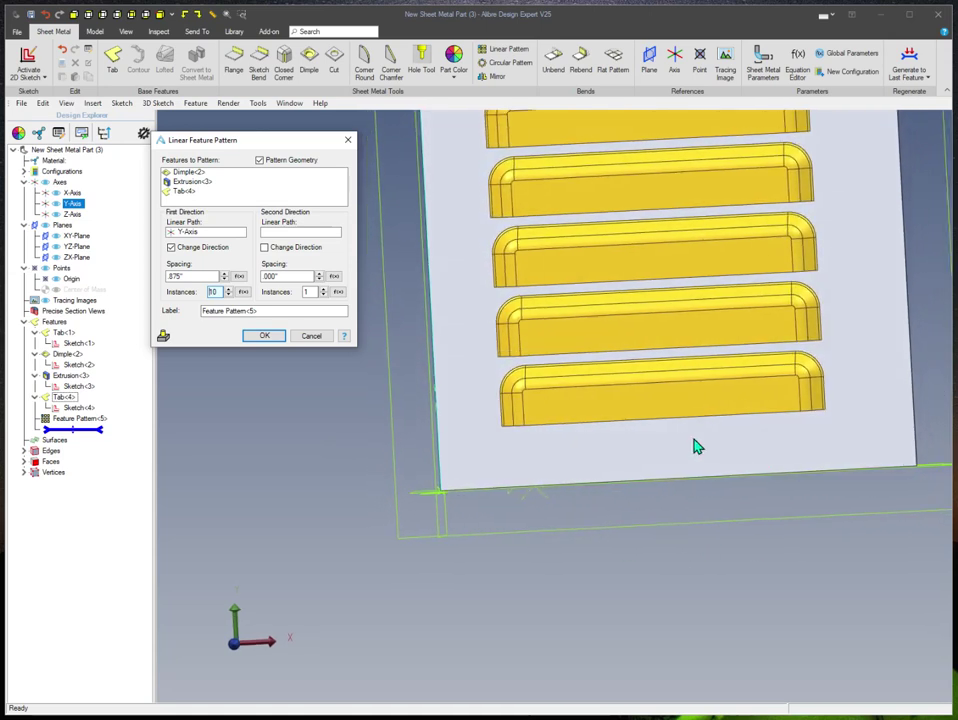
pyautogui.scroll(-5, 653, 481)
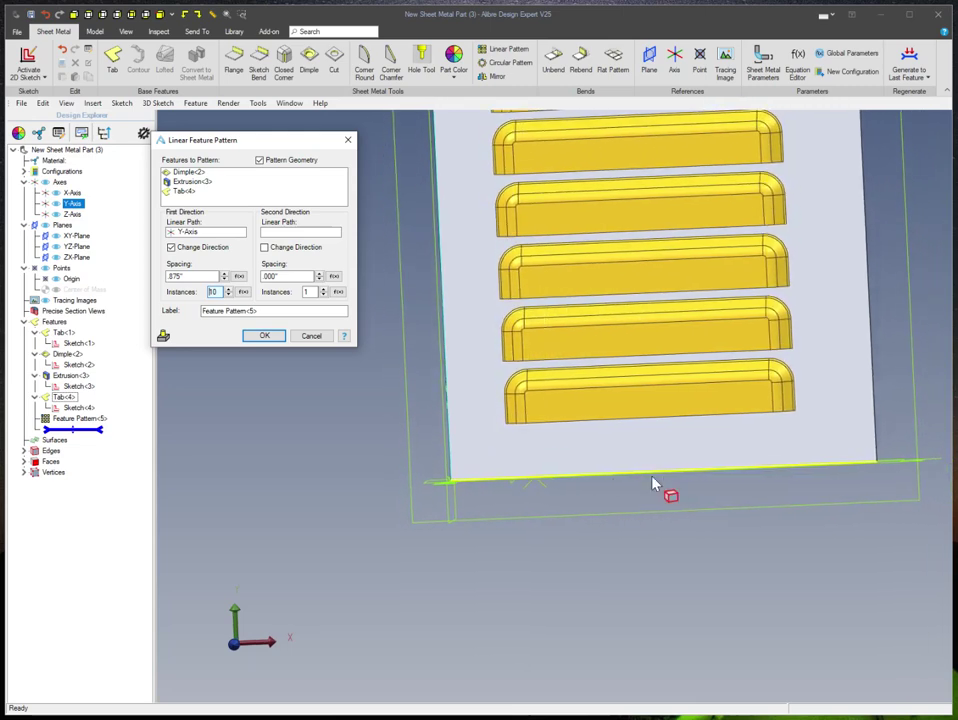
pyautogui.scroll(-1, 653, 481)
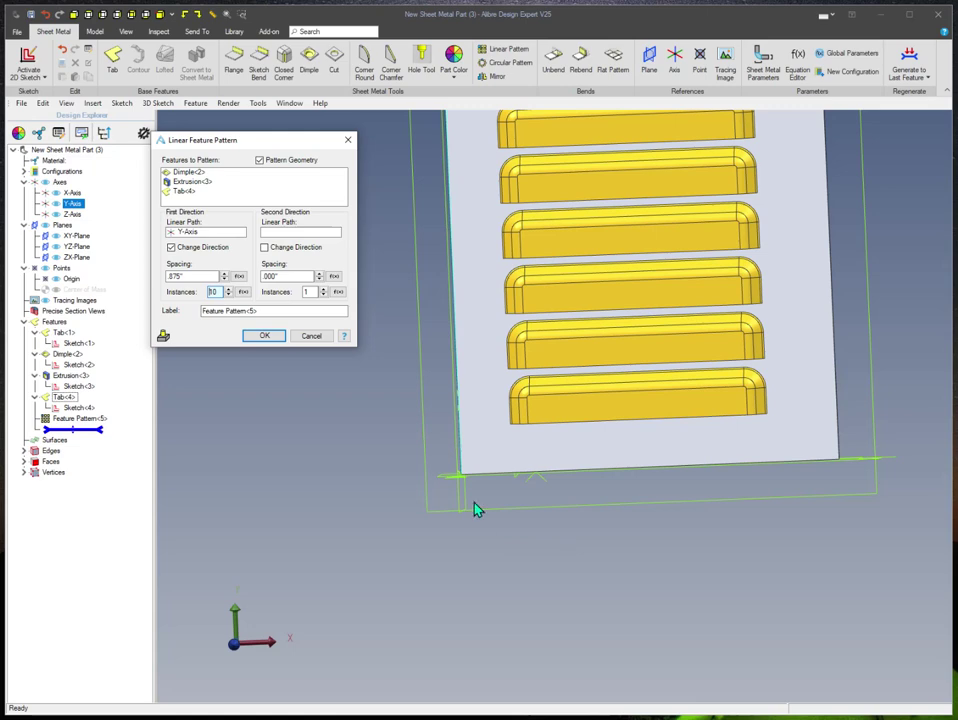
pyautogui.scroll(-4, 780, 507)
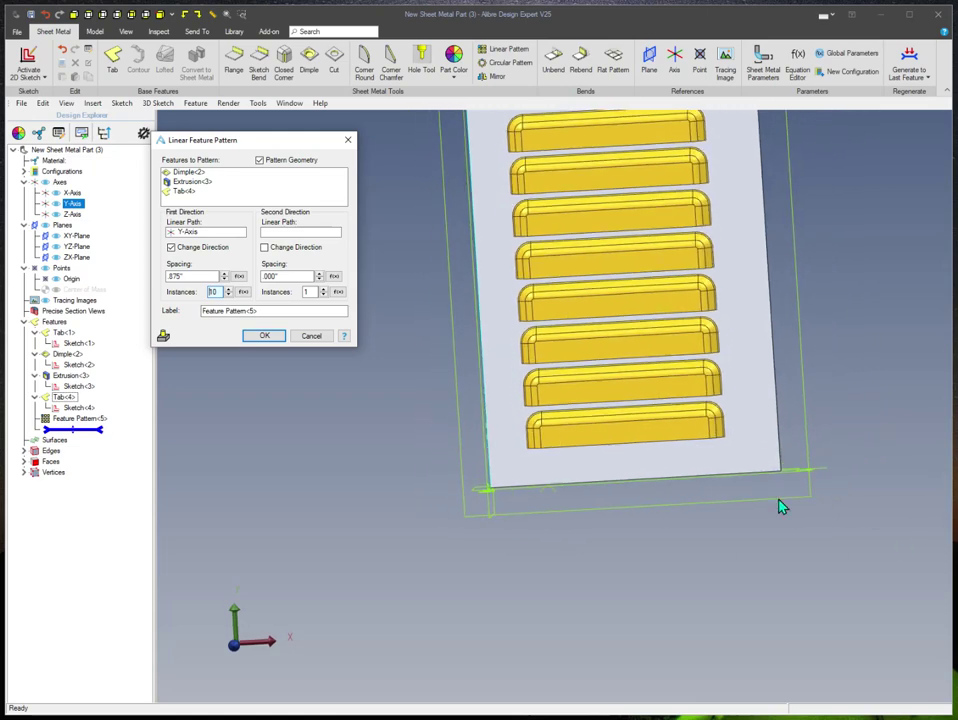
pyautogui.scroll(-3, 406, 421)
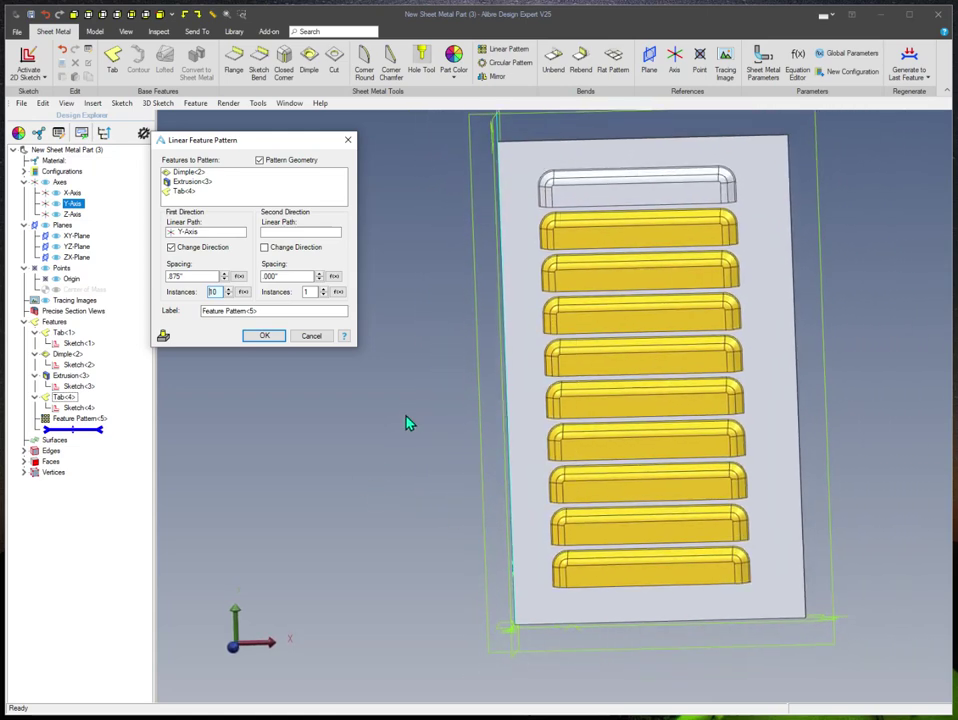
pyautogui.moveTo(406, 421); pyautogui.dragTo(472, 413, button='right')
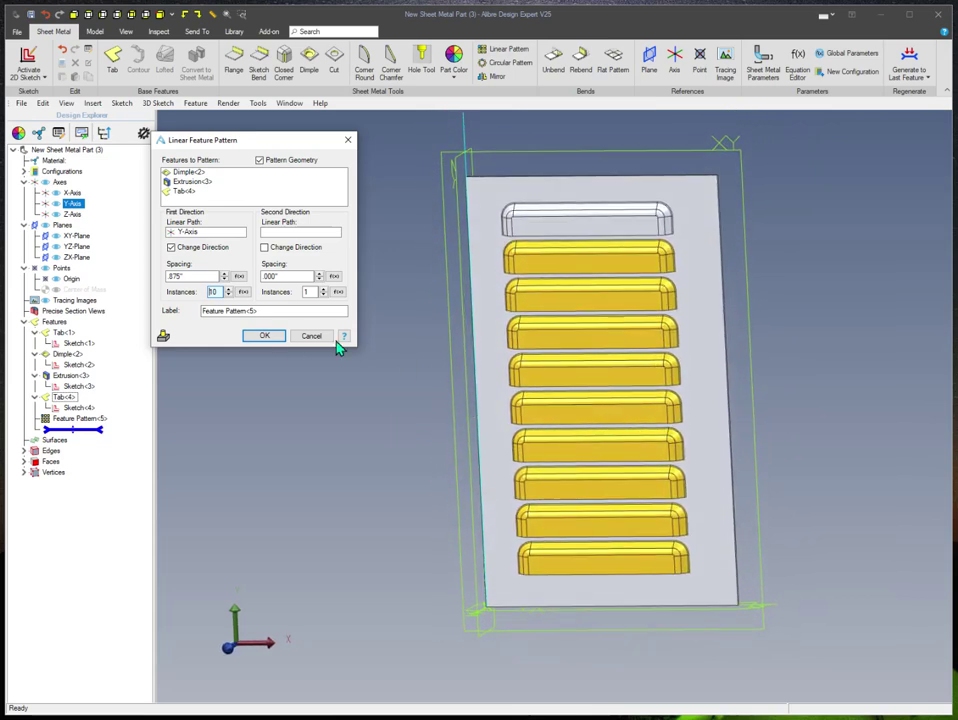
pyautogui.click(275, 337)
# Step: Examine the patterned row of vents and their spacing across the full sheet face
pyautogui.click(360, 392)
pyautogui.scroll(-2, 785, 415)
pyautogui.moveTo(785, 415); pyautogui.dragTo(674, 483, button='right')
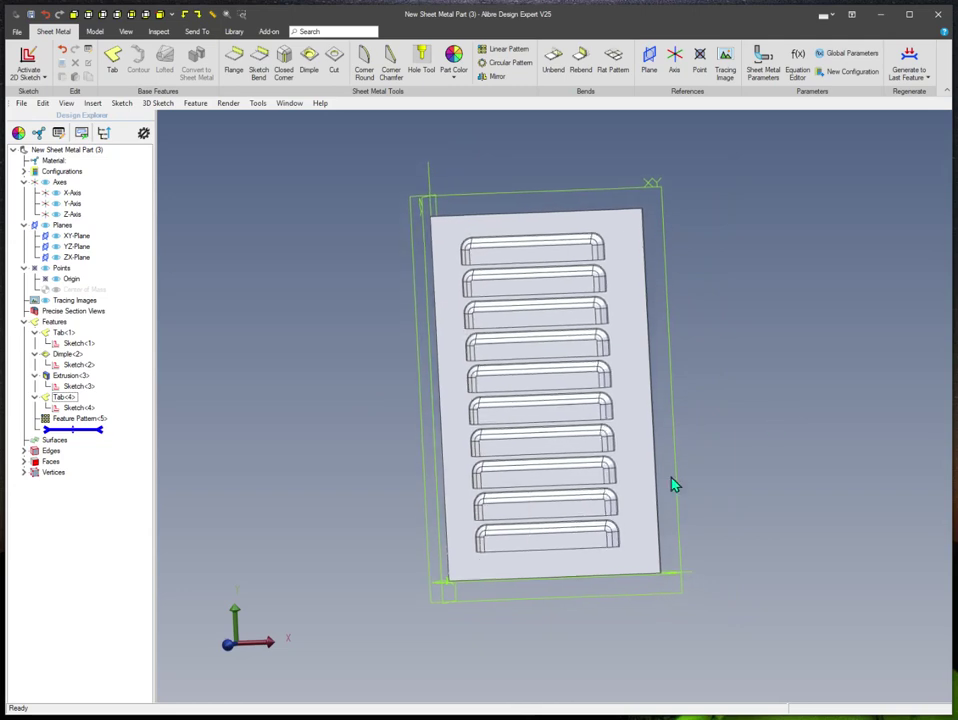
pyautogui.scroll(4, 584, 573)
pyautogui.scroll(2, 575, 545)
pyautogui.scroll(-3, 573, 524)
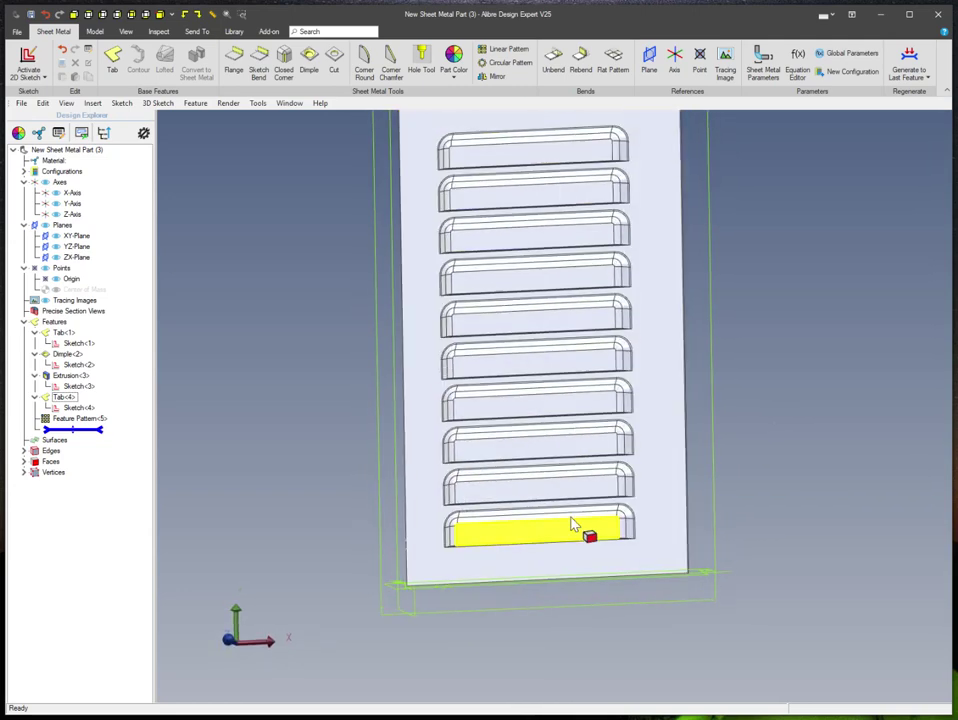
pyautogui.moveTo(573, 524); pyautogui.dragTo(554, 376, button='right')
pyautogui.click(600, 558)
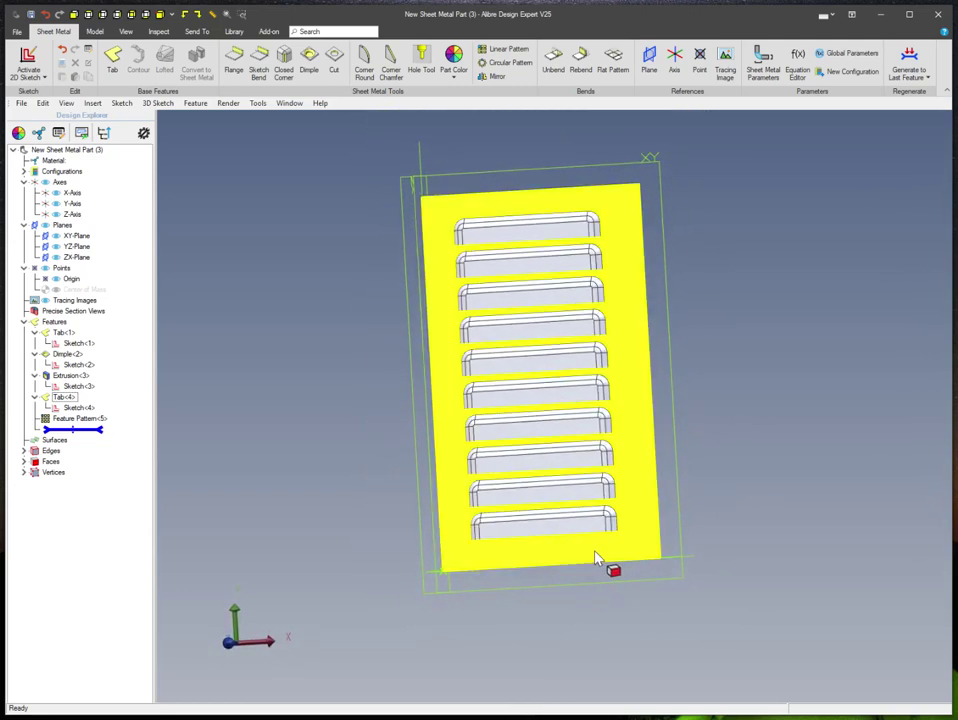
# Step: Measure the distance between the topmost vent's upper edge and the top edge of the sheet
pyautogui.scroll(1, 601, 552)
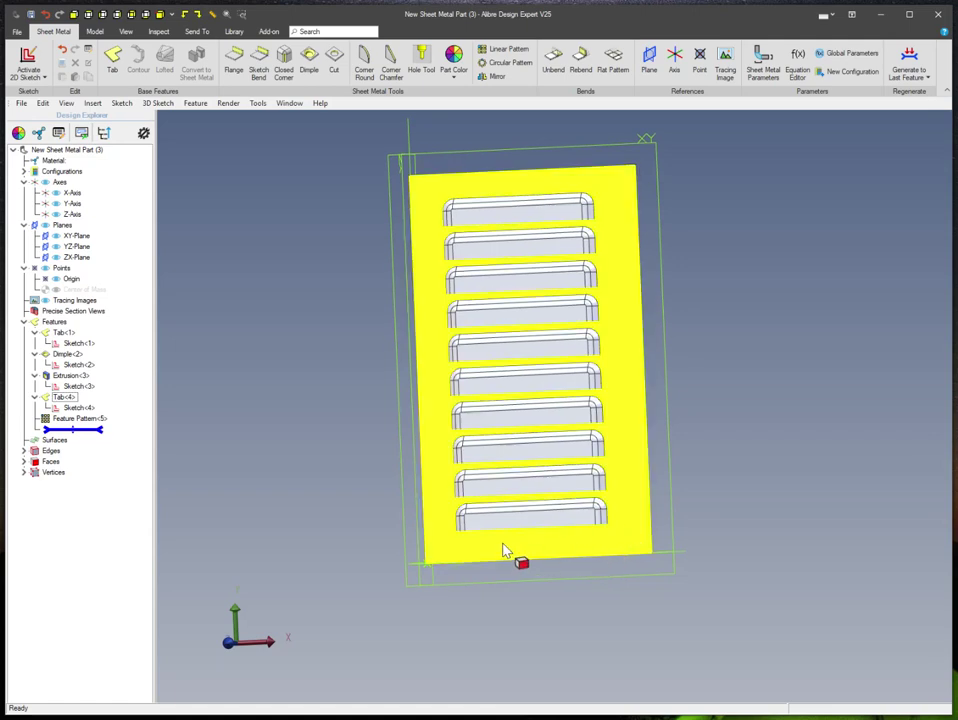
pyautogui.scroll(4, 434, 314)
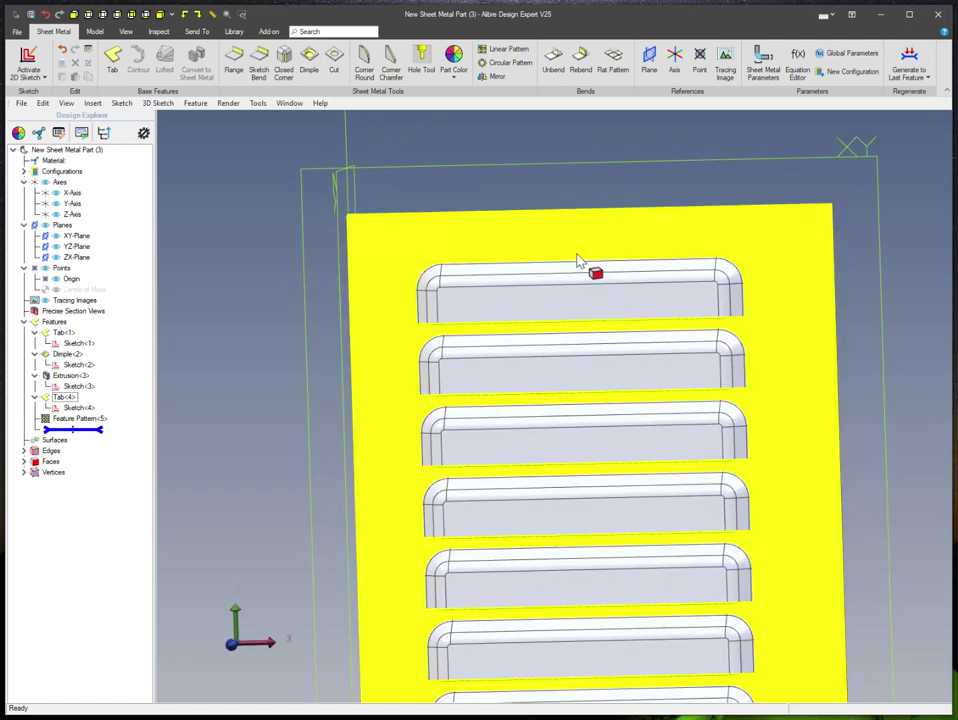
pyautogui.scroll(-4, 560, 250)
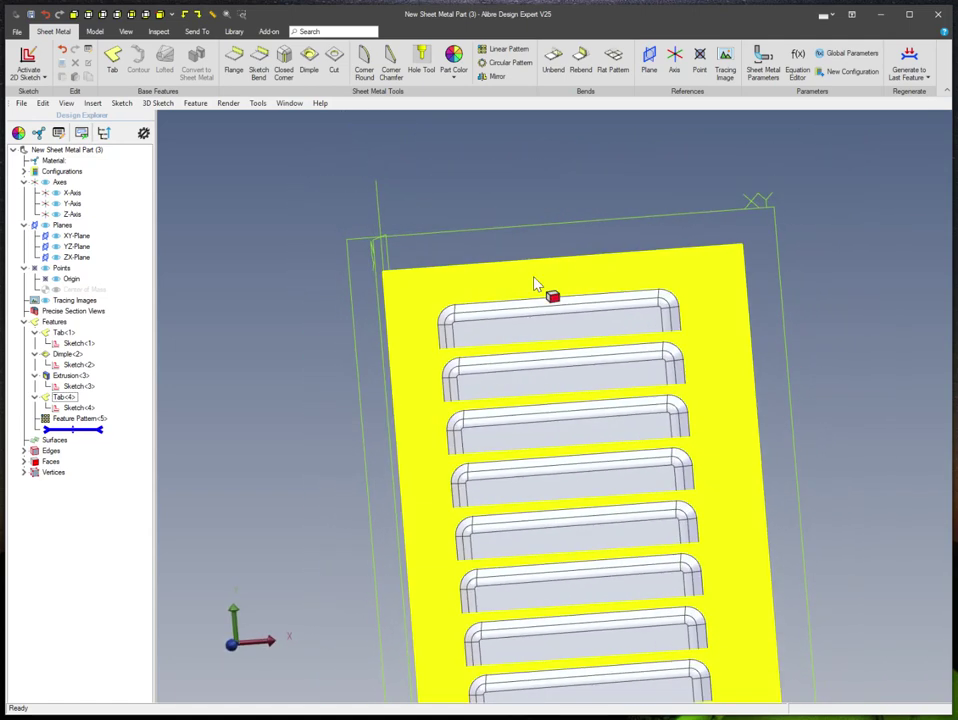
pyautogui.rightClick(554, 212)
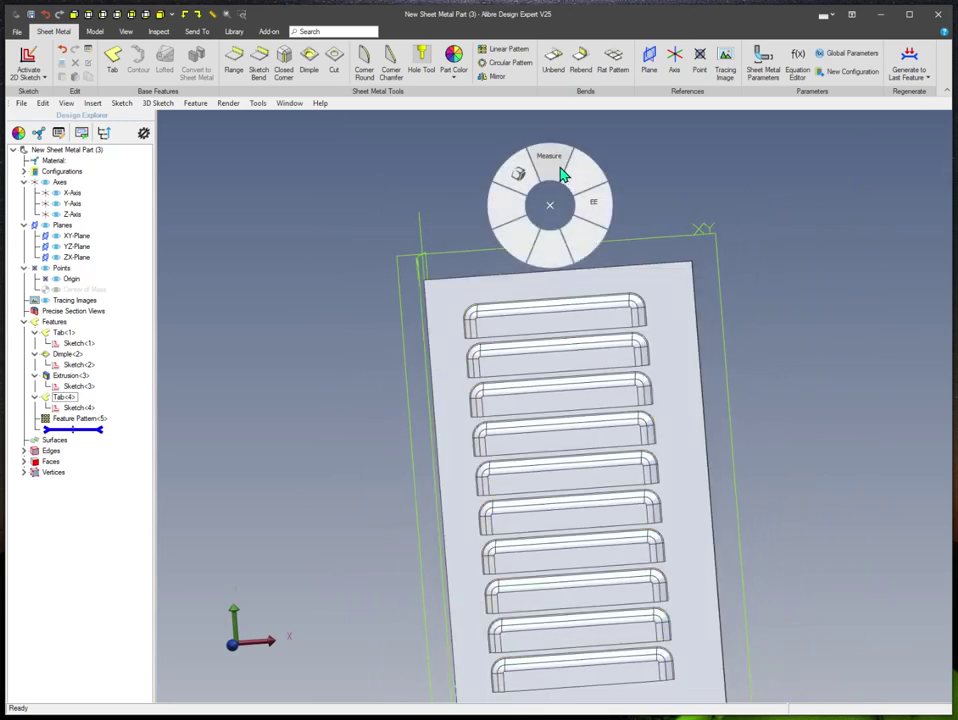
pyautogui.click(550, 160)
pyautogui.scroll(5, 570, 268)
pyautogui.scroll(1, 550, 335)
pyautogui.click(582, 357)
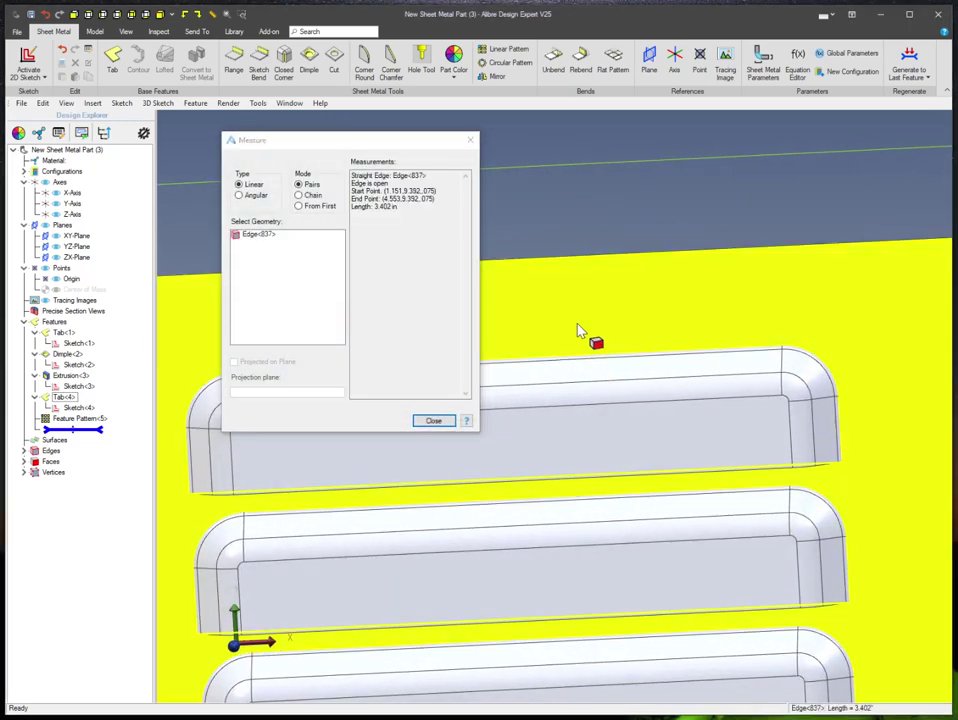
pyautogui.scroll(2, 575, 300)
pyautogui.scroll(-3, 541, 257)
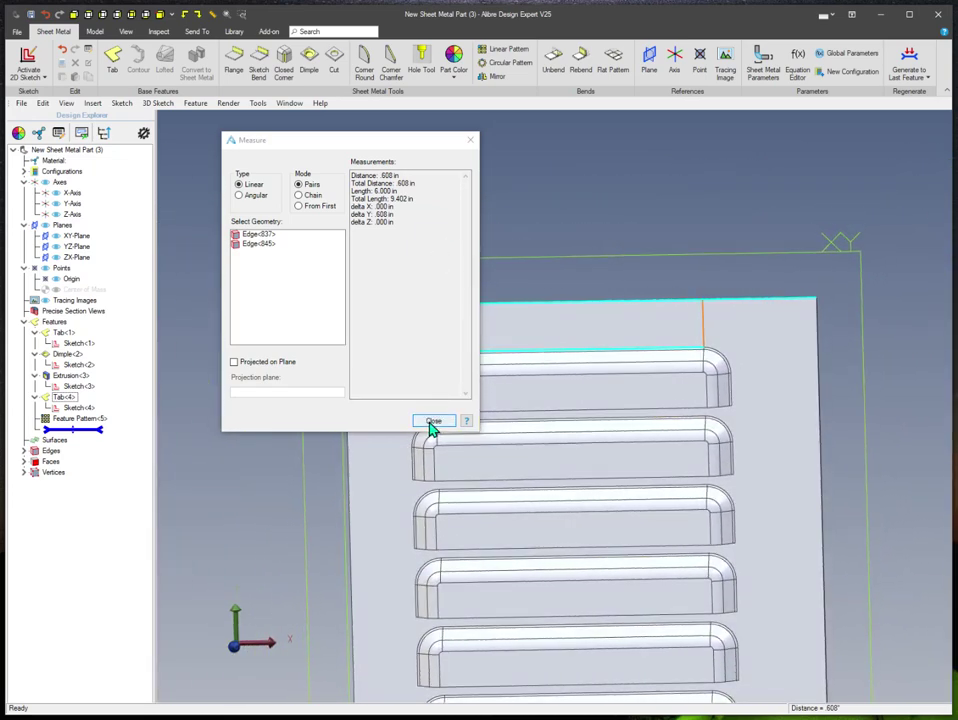
pyautogui.click(432, 422)
# Step: Start a 2D sketch on the vented sheet's face and draw a separate rectangle about 6.34" wide and 9.96" tall beside it
pyautogui.scroll(1, 825, 348)
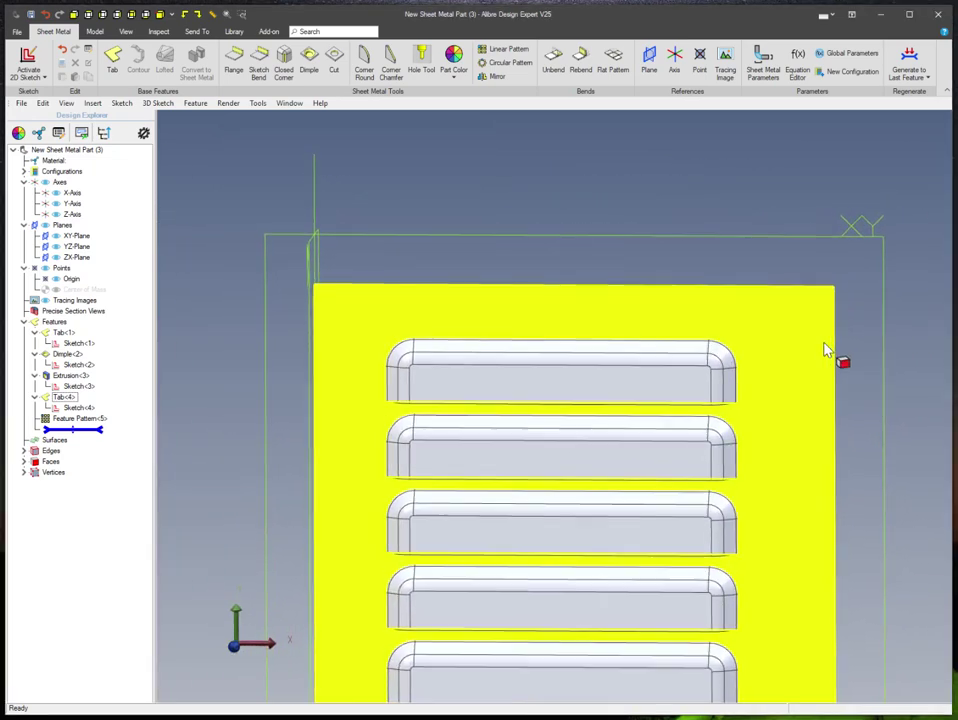
pyautogui.scroll(-2, 620, 332)
pyautogui.scroll(-3, 620, 332)
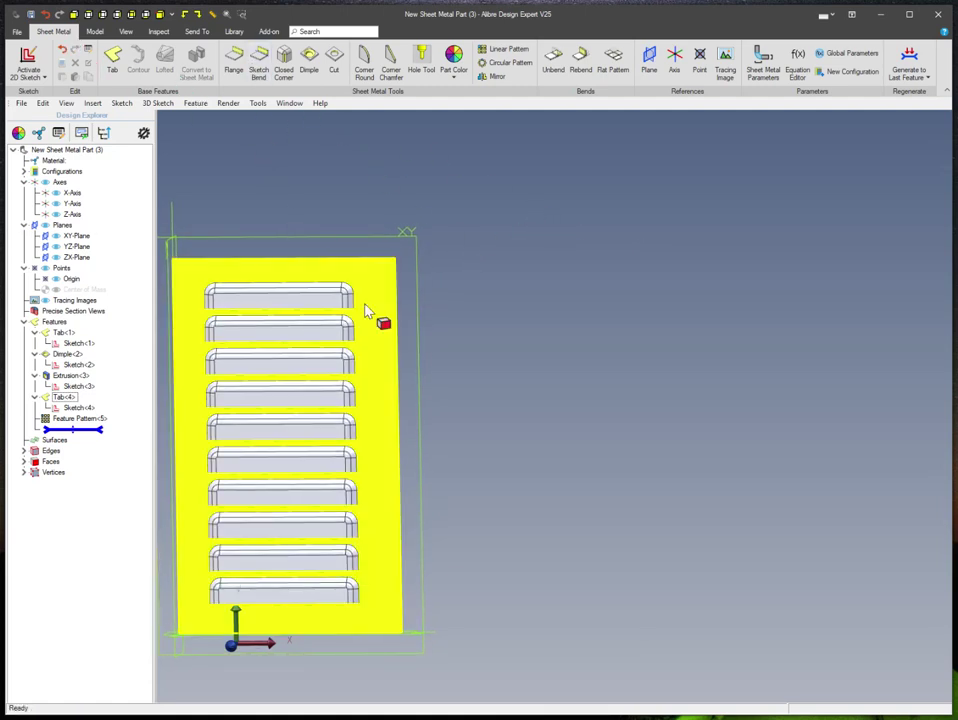
pyautogui.rightClick(376, 281)
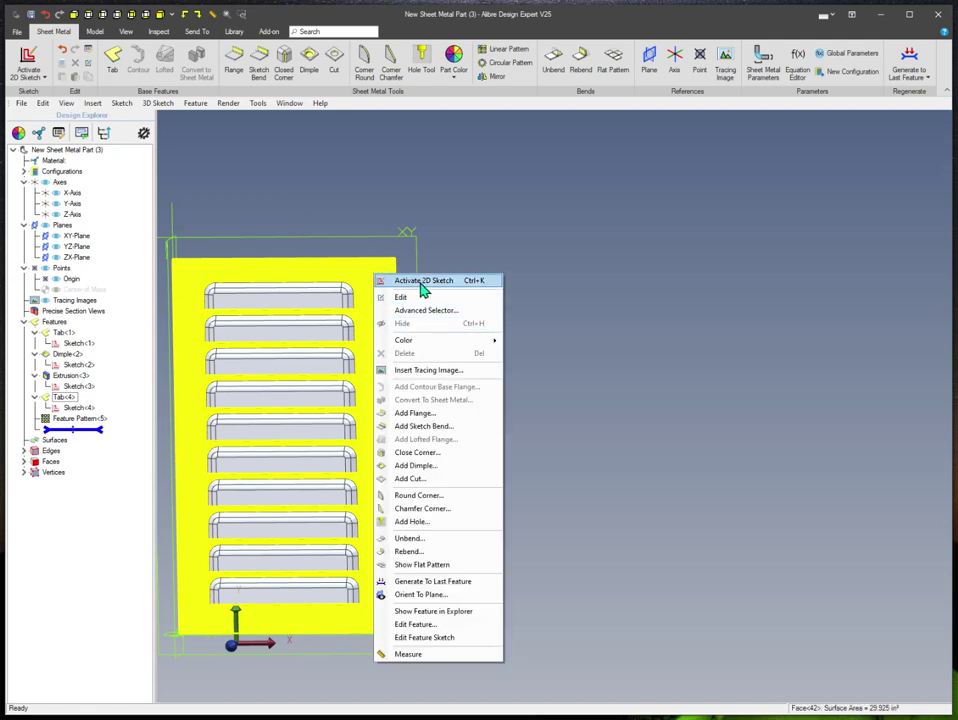
pyautogui.click(423, 284)
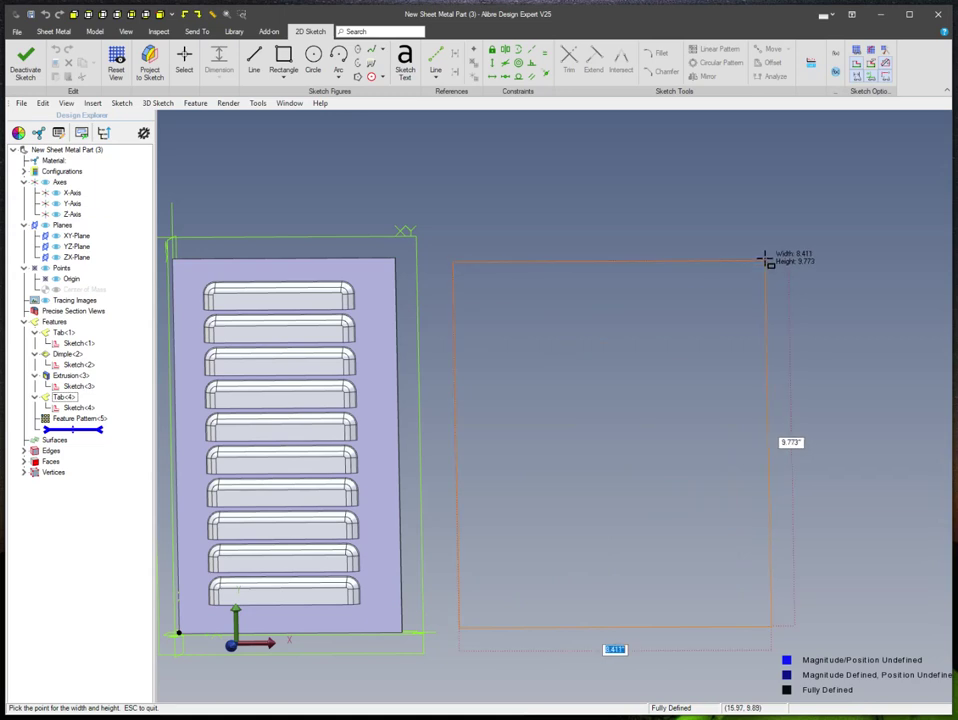
pyautogui.click(690, 255)
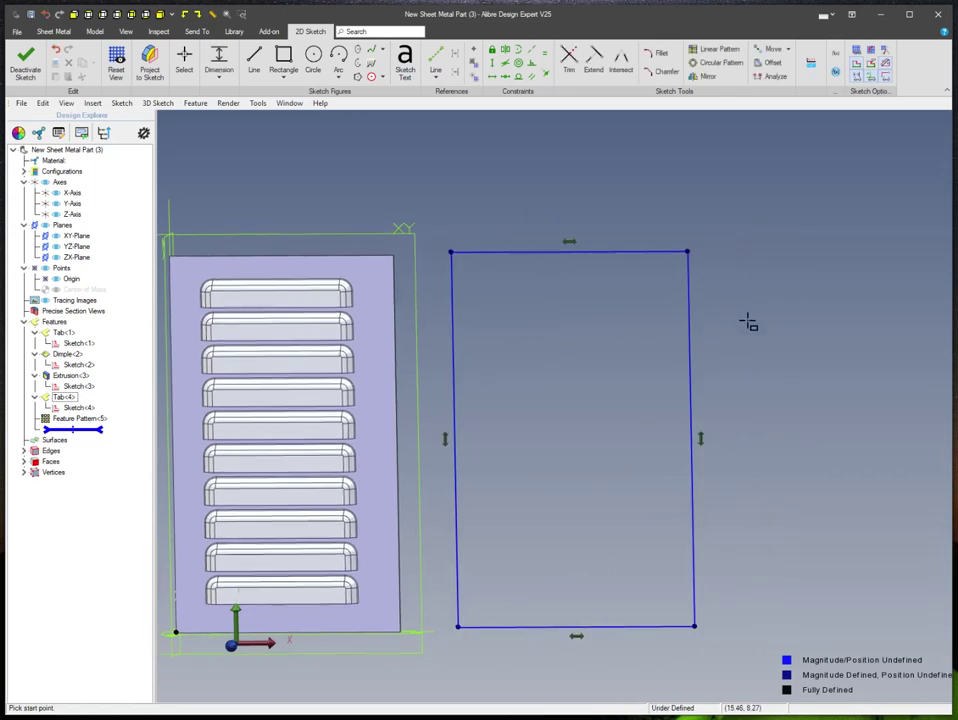
# Step: Dimension the new rectangle 6" wide and 10" tall
pyautogui.moveTo(855, 288)
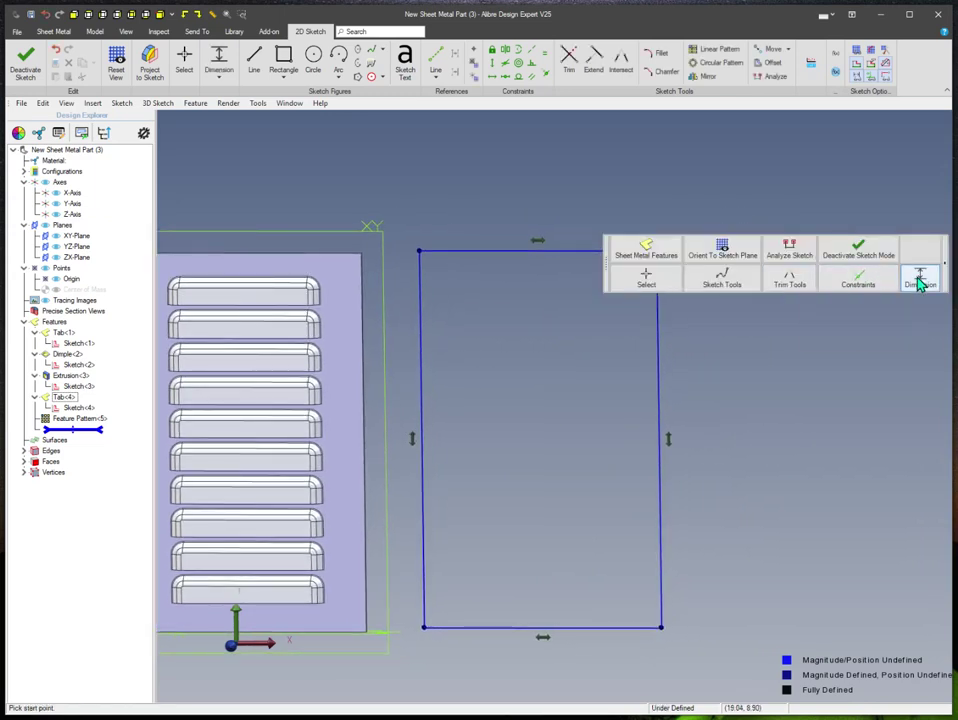
pyautogui.click(548, 231)
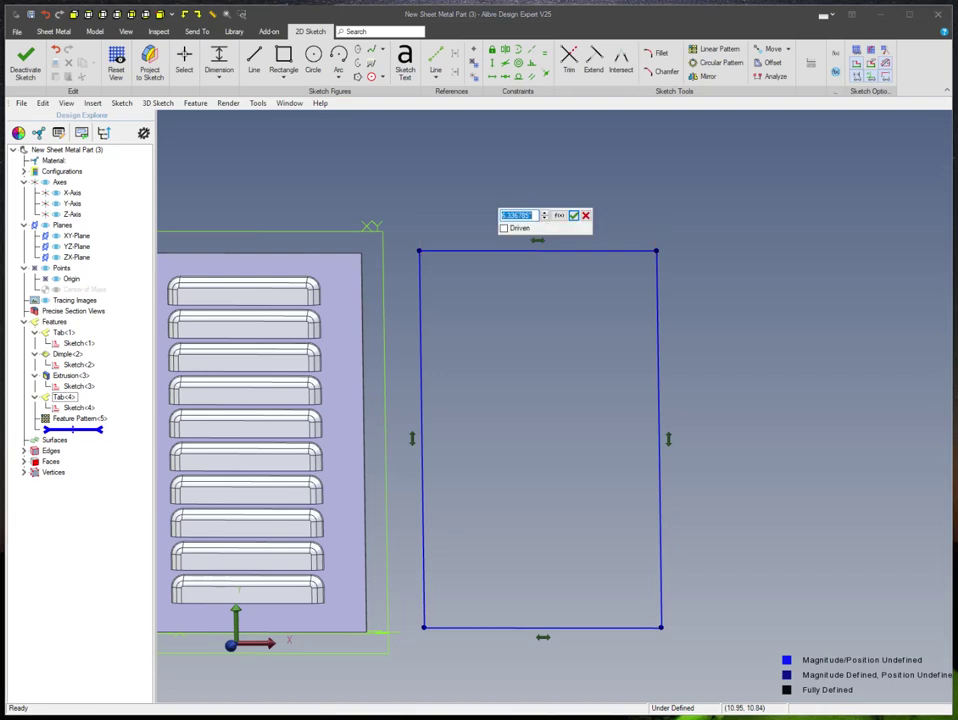
pyautogui.write('6')
pyautogui.press('Return')
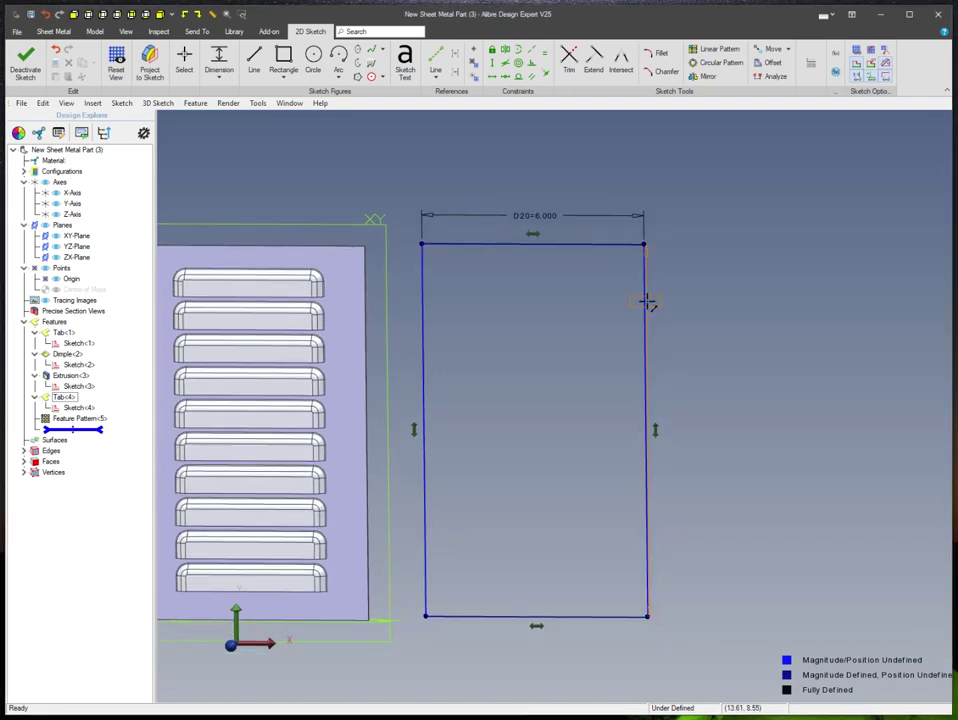
pyautogui.click(647, 302)
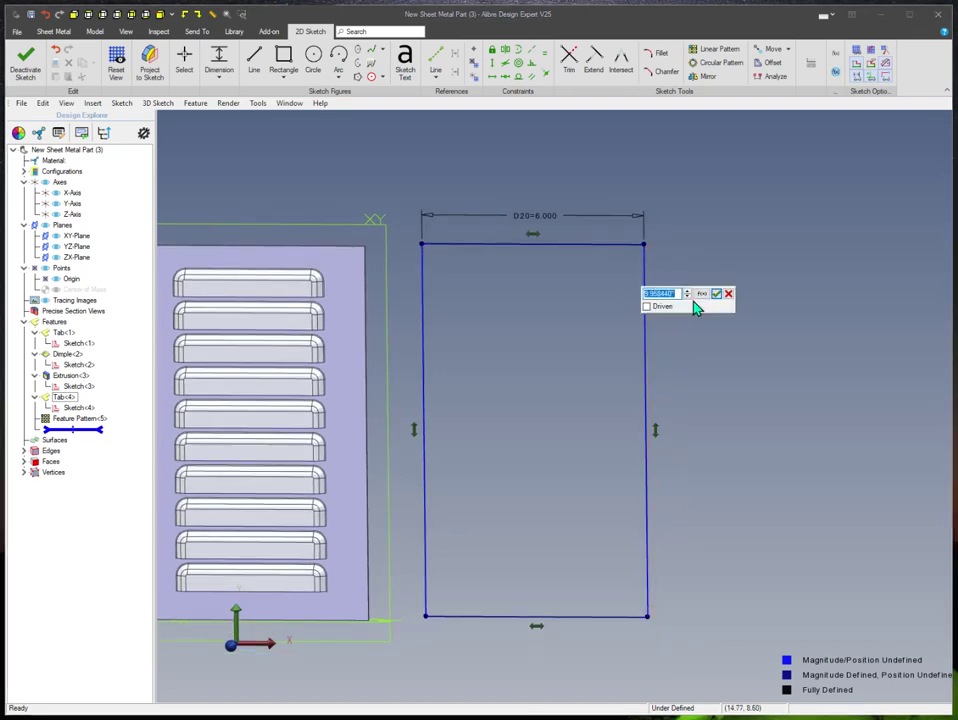
# Step: Create a sheet metal tab from the rectangle sketch beside the vented sheet
pyautogui.rightClick(645, 262)
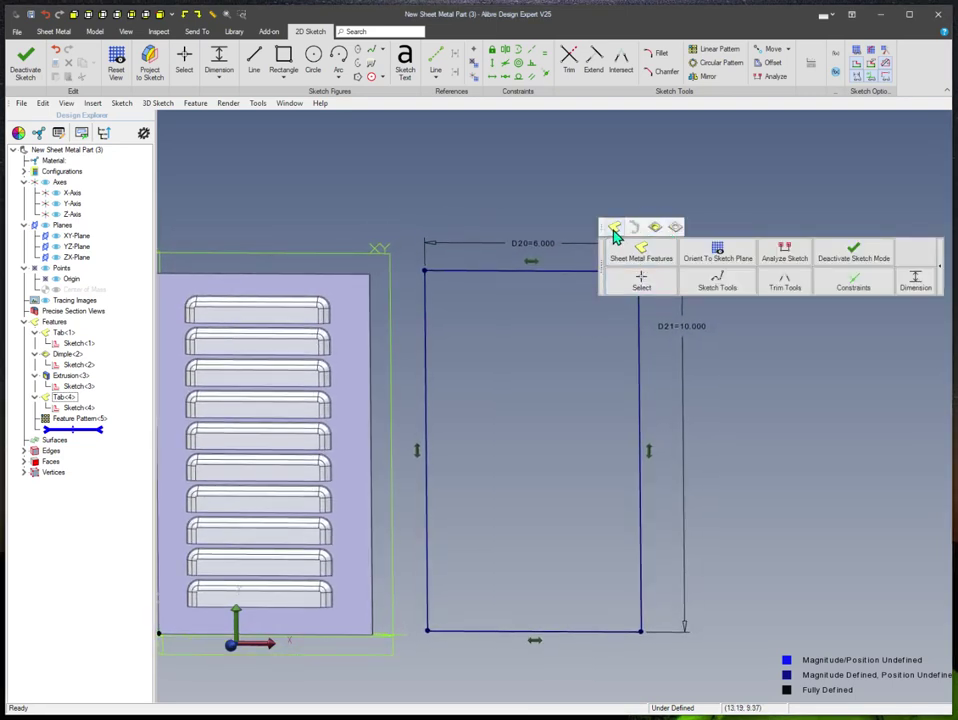
pyautogui.click(614, 231)
pyautogui.click(622, 323)
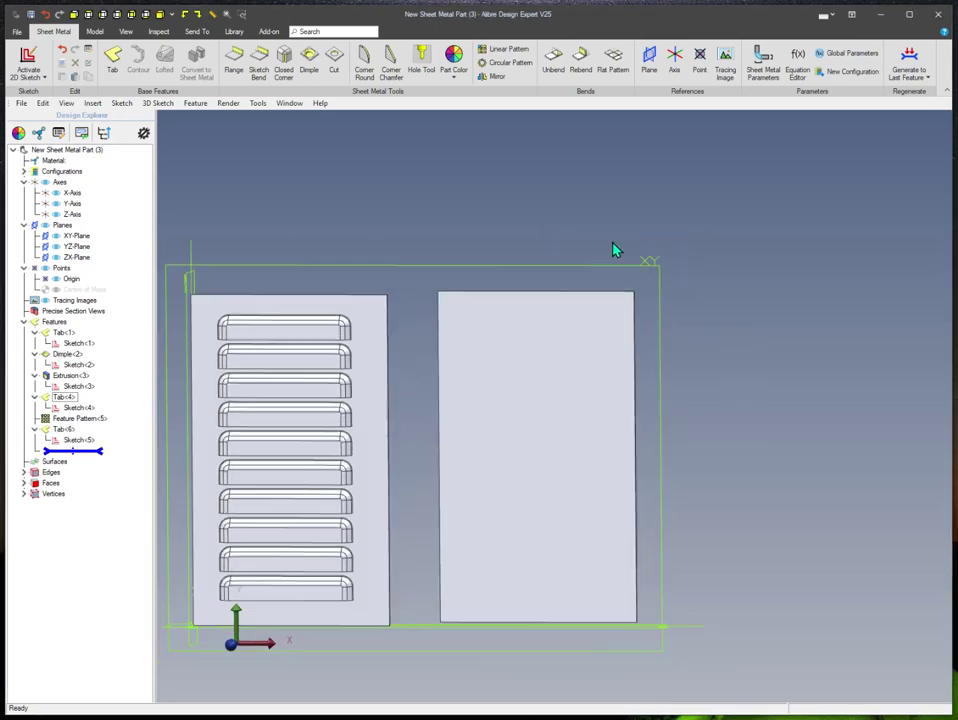
# Step: Start a 2D sketch on the new blank sheet's face and draw a wide, short rectangle near its top edge
pyautogui.scroll(4, 543, 213)
pyautogui.moveTo(543, 213); pyautogui.dragTo(735, 295, button='middle')
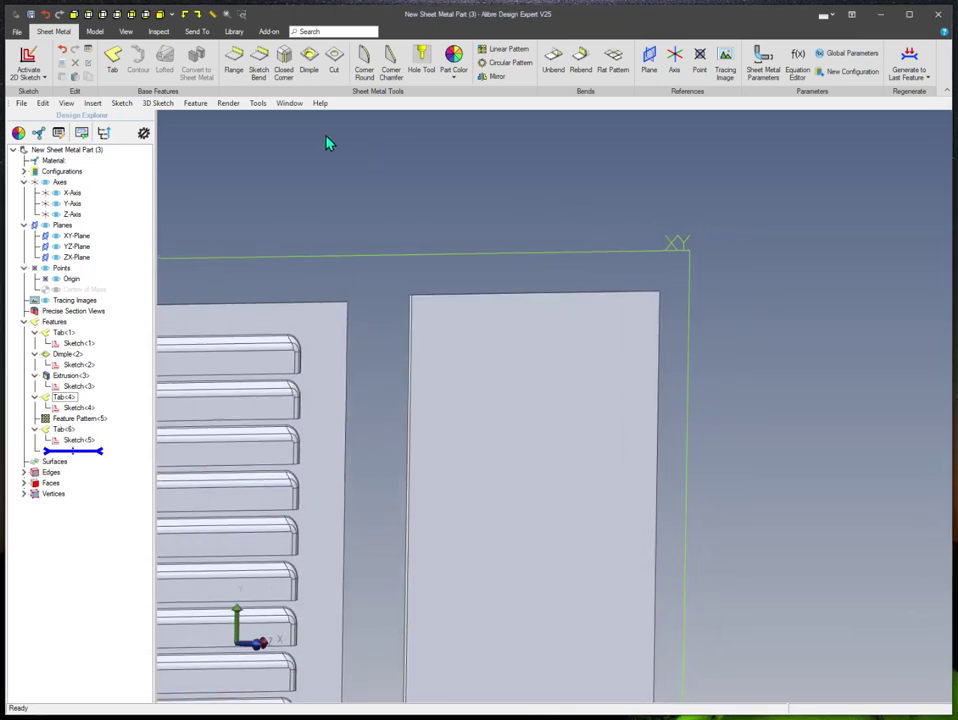
pyautogui.moveTo(327, 137); pyautogui.dragTo(465, 331, button='middle')
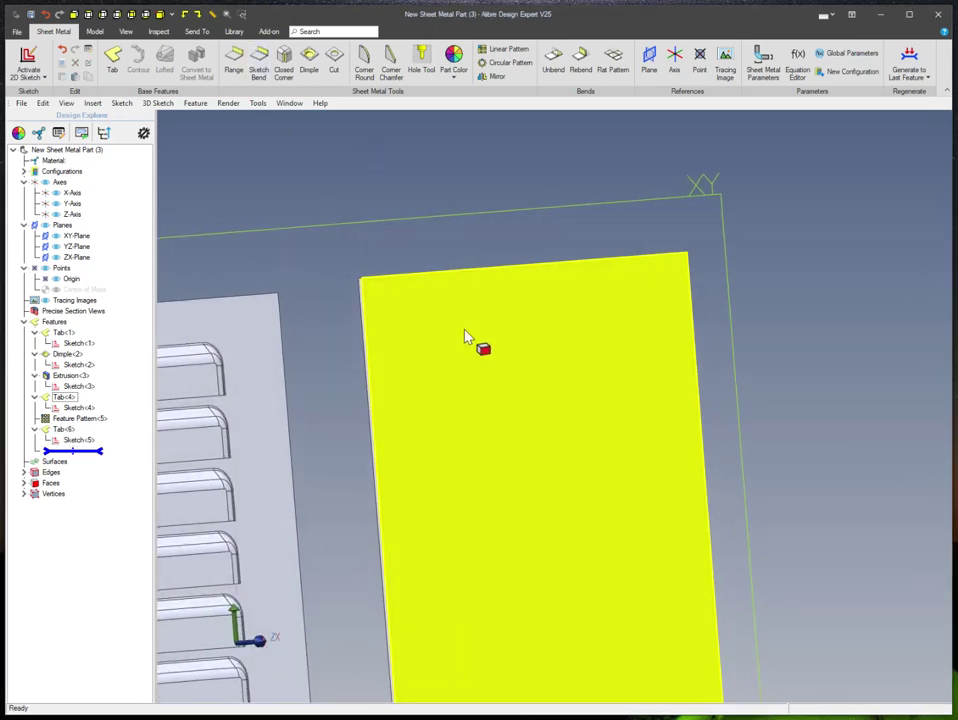
pyautogui.rightClick(465, 336)
pyautogui.click(509, 340)
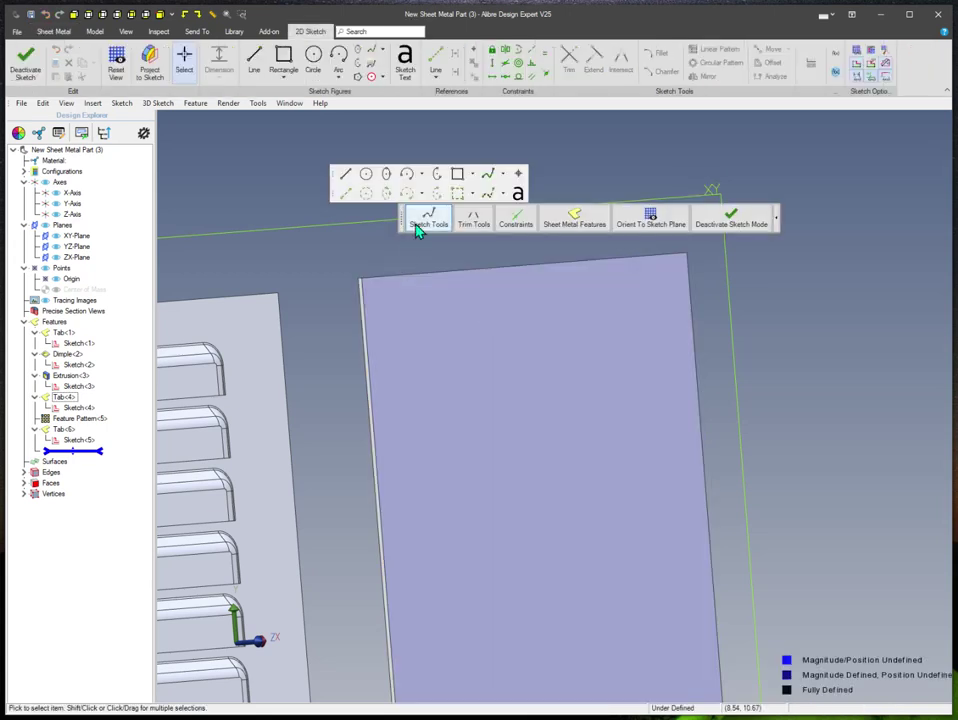
pyautogui.click(459, 174)
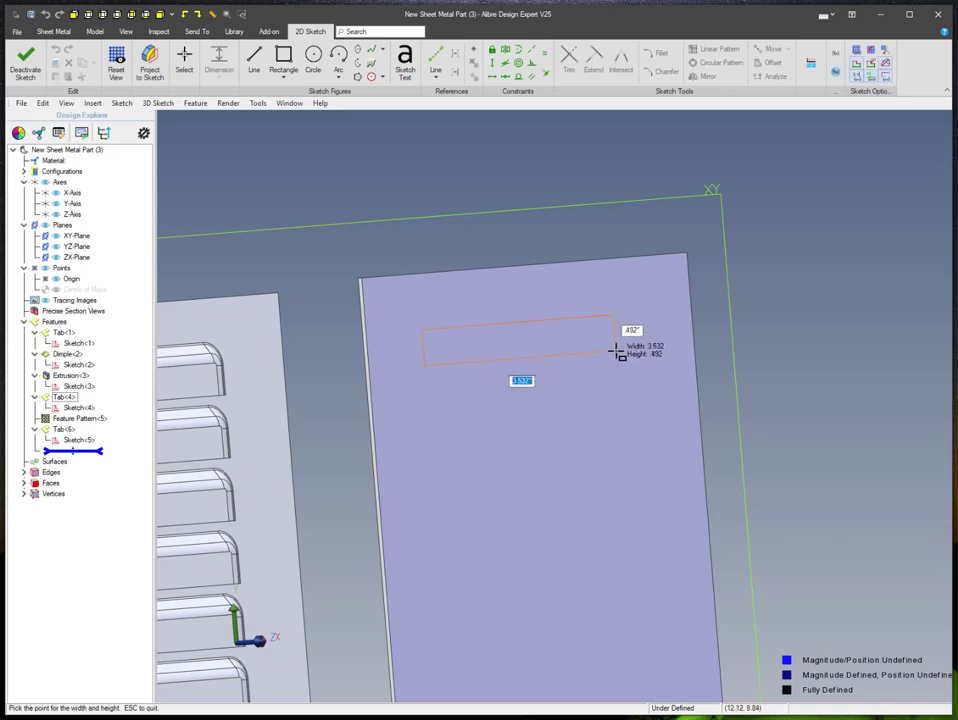
pyautogui.click(645, 371)
# Step: Dimension the rectangle's upper line .5" below the top edge of the blank sheet
pyautogui.rightClick(415, 318)
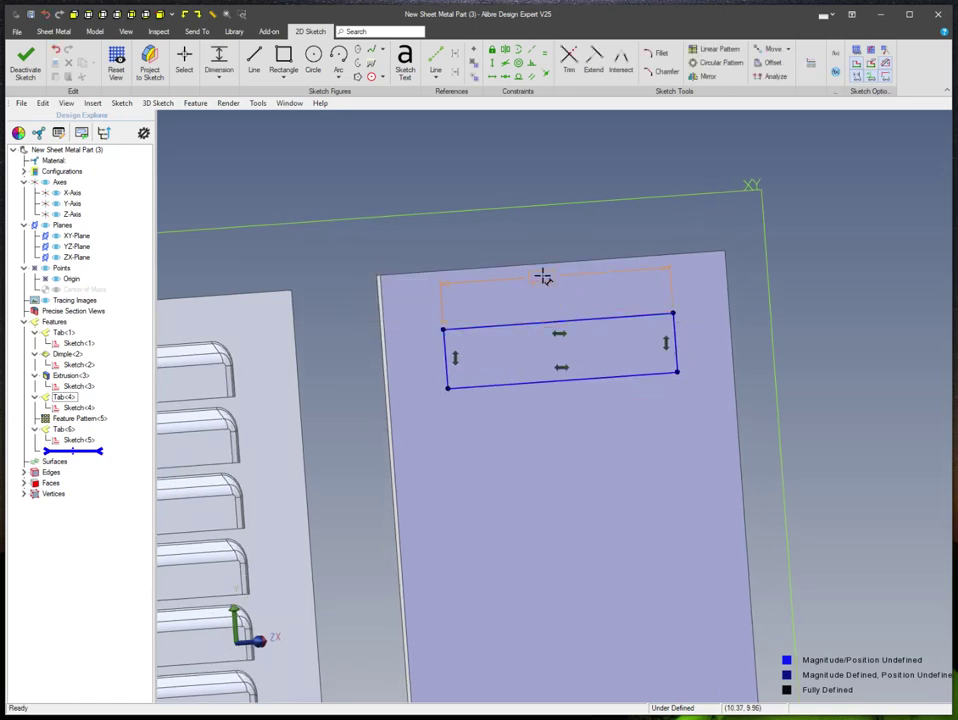
pyautogui.click(541, 264)
pyautogui.click(325, 331)
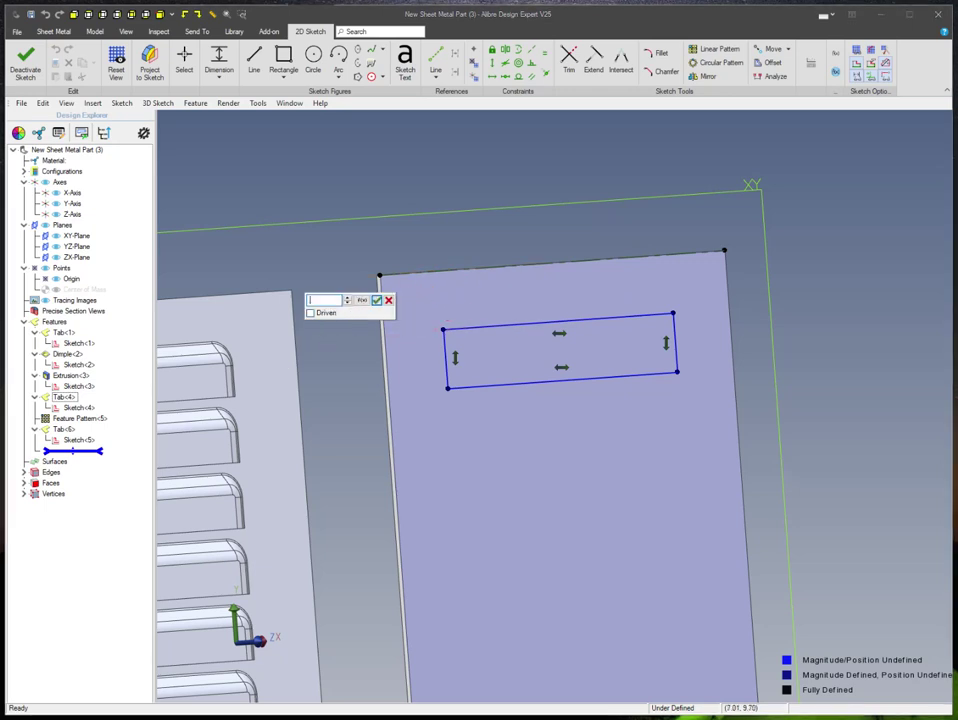
pyautogui.write('5')
pyautogui.press('Return')
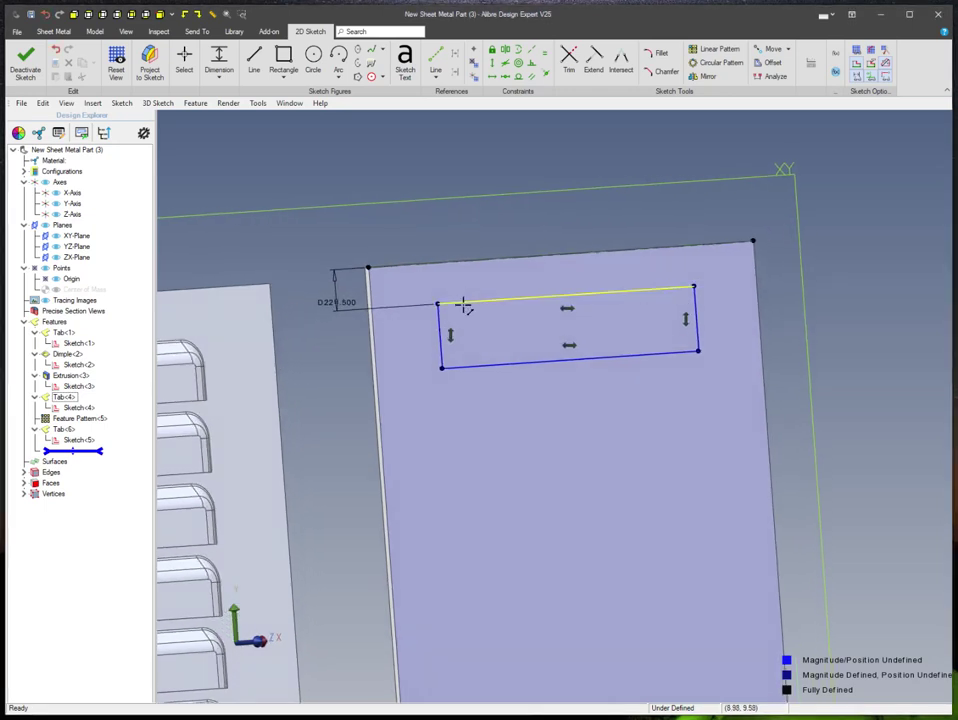
# Step: Dimension the small rectangle 4" wide and .875" tall, and finish dimensioning
pyautogui.click(509, 226)
pyautogui.write('4')
pyautogui.press('Return')
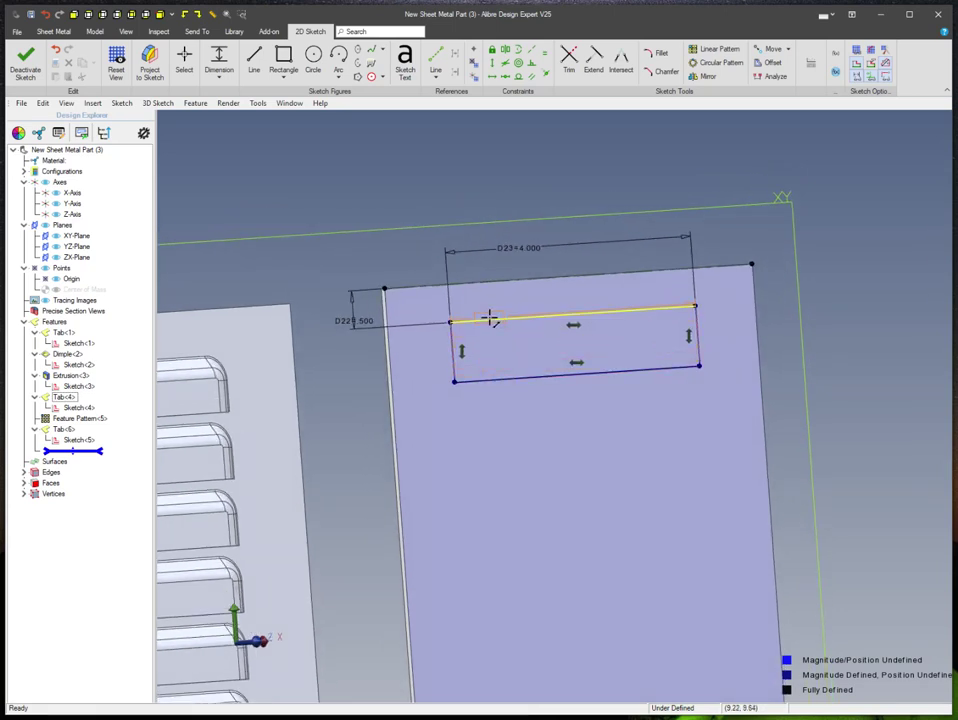
pyautogui.click(419, 360)
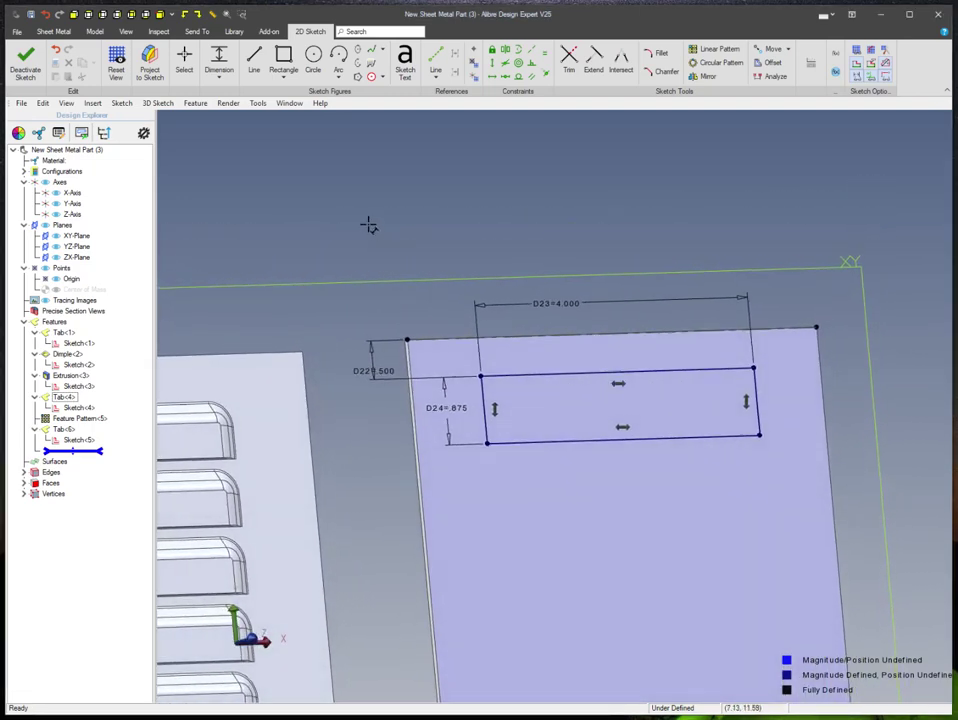
pyautogui.rightClick(410, 165)
pyautogui.click(410, 163)
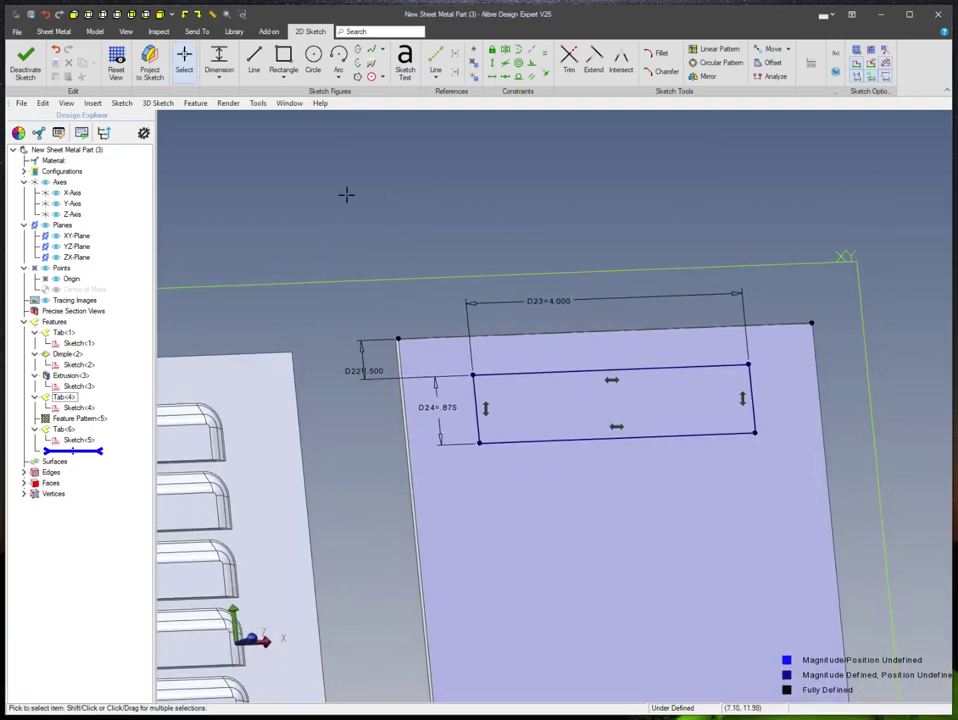
# Step: Start a Sketch Bend from the small rectangle and set its upper line, Line4, as the bend line
pyautogui.click(55, 31)
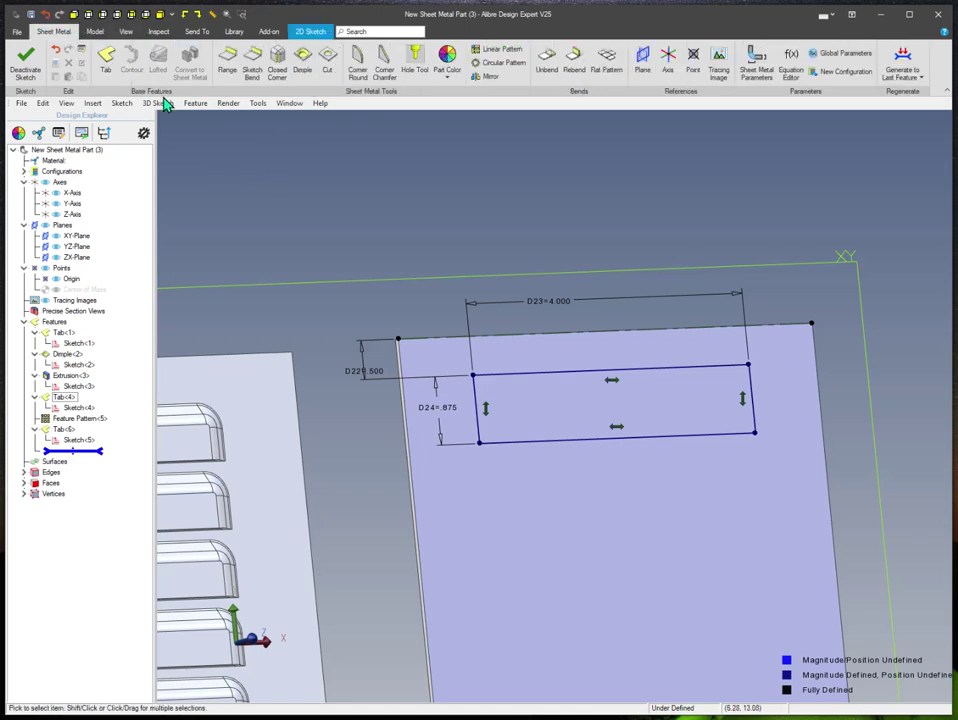
pyautogui.click(257, 70)
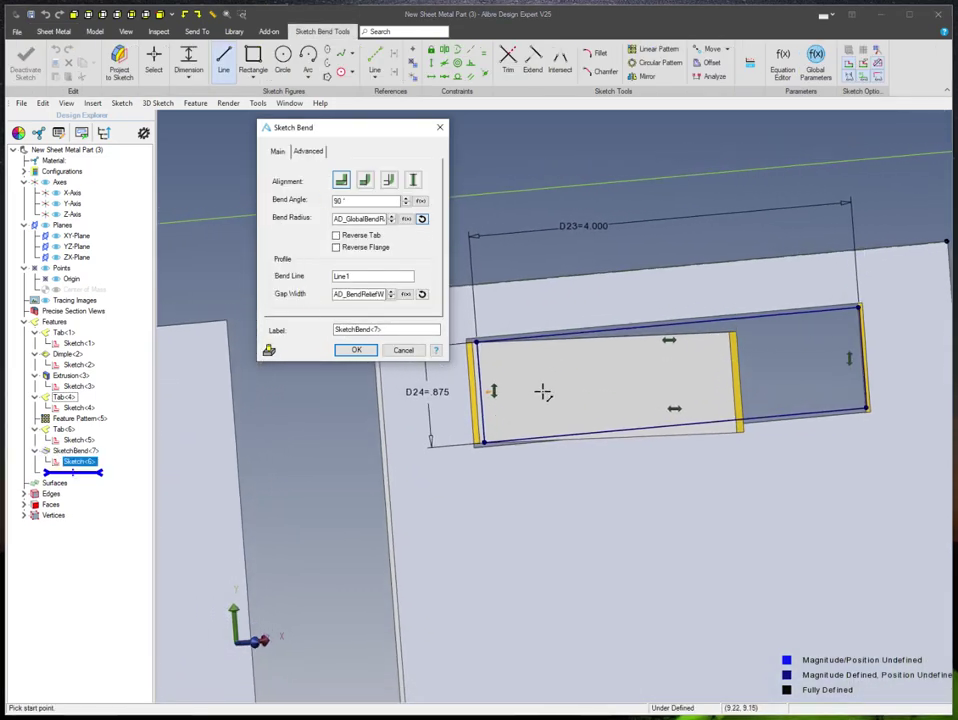
pyautogui.click(378, 279)
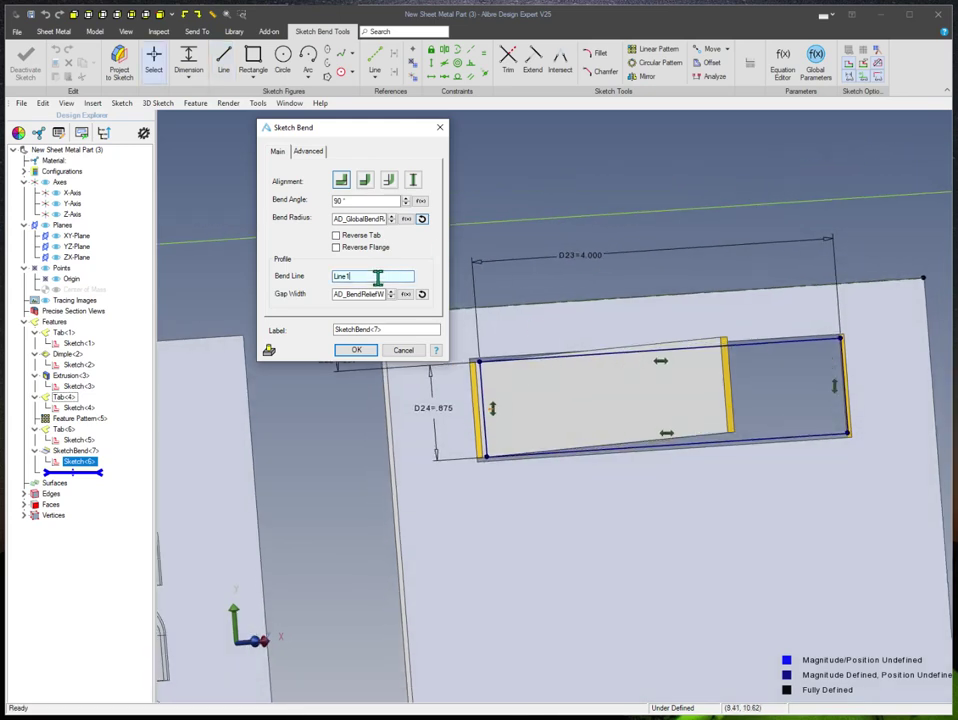
pyautogui.click(760, 345)
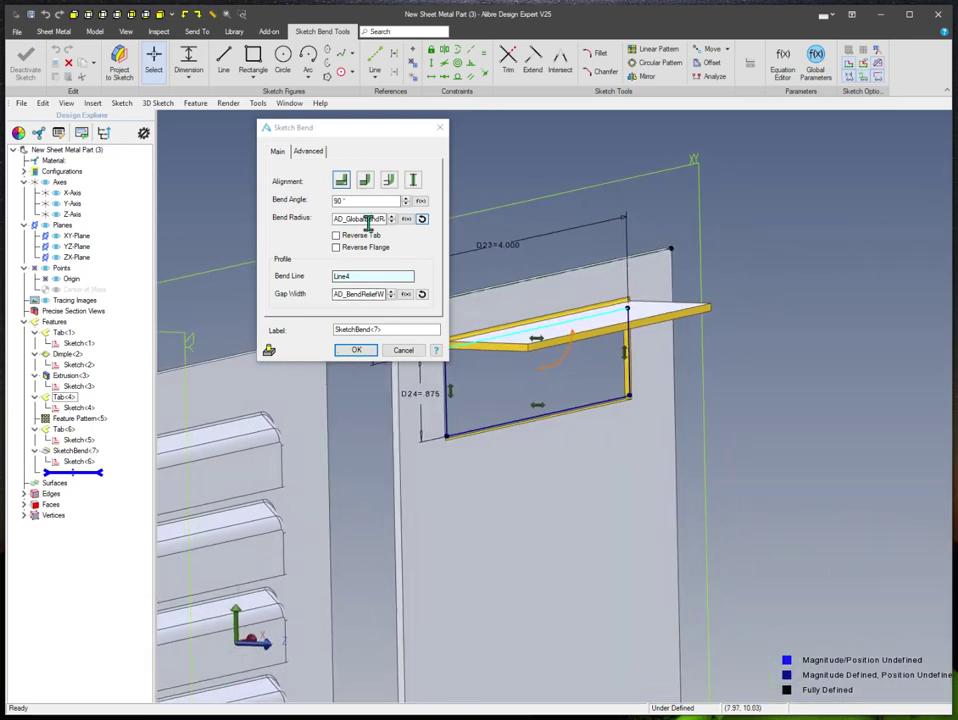
# Step: Set the sketch bend's angle to 20° and create the angled louver flap
pyautogui.doubleClick(368, 200)
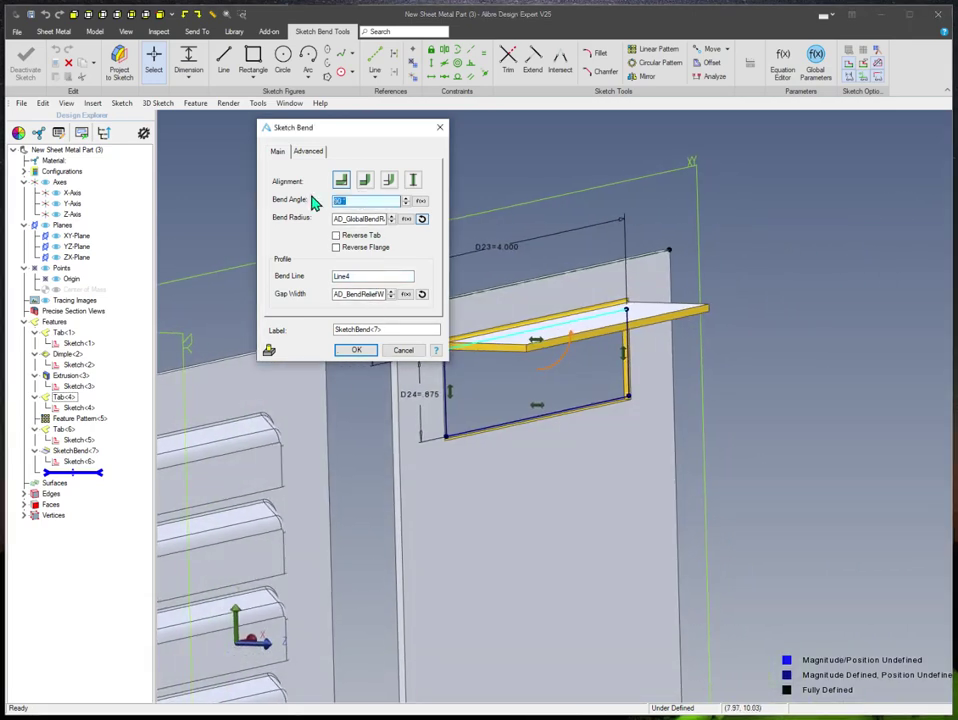
pyautogui.write('20')
pyautogui.press('Tab')
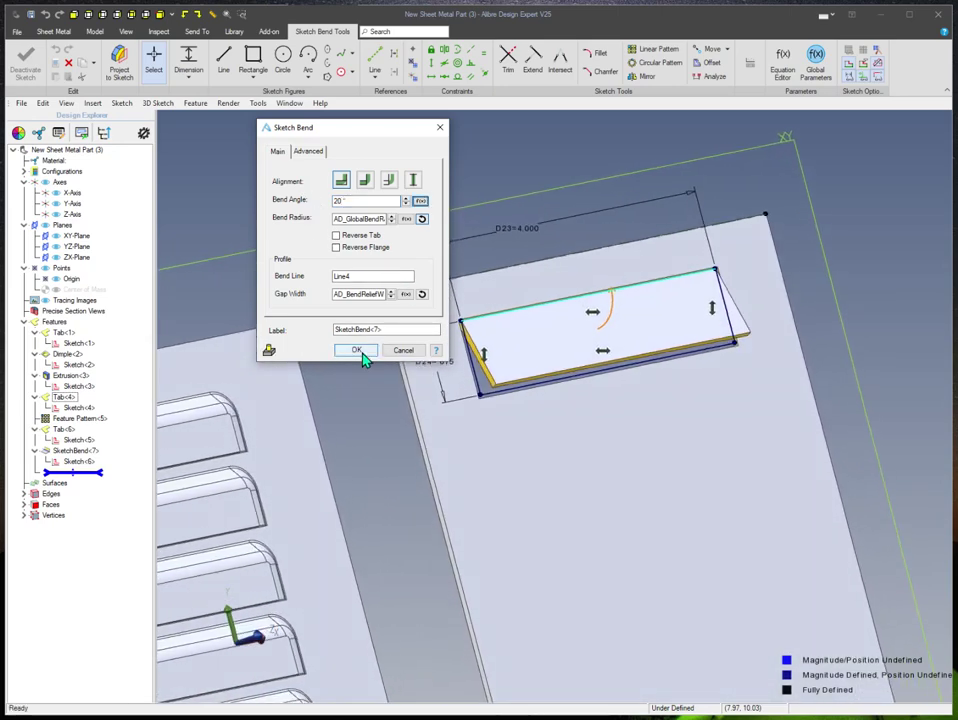
pyautogui.click(358, 351)
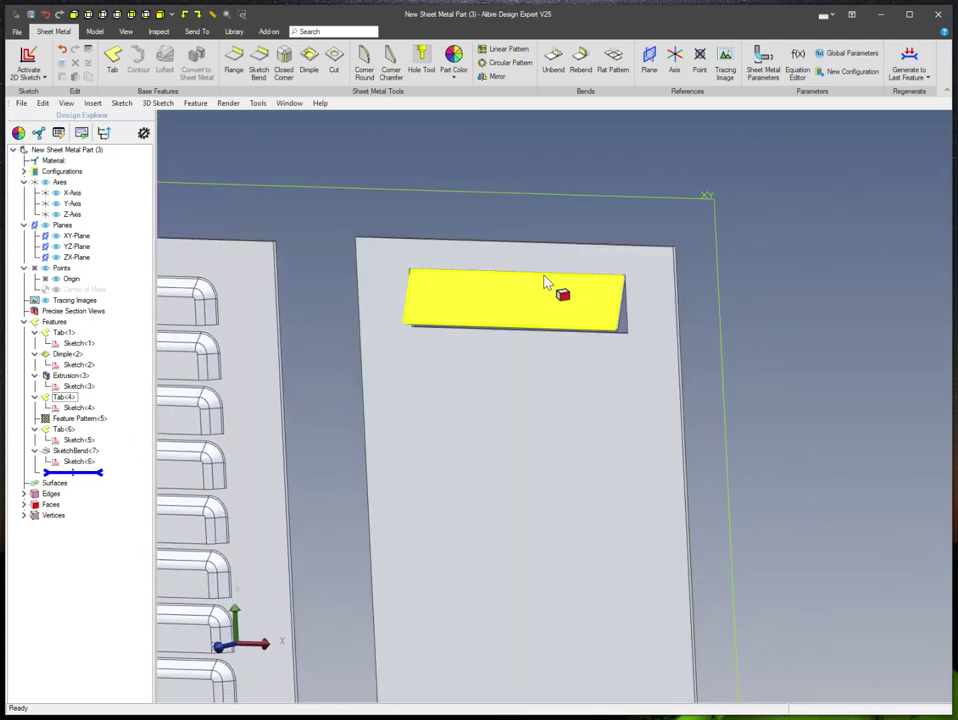
# Step: Try to create a linear pattern of the sketch bend flap on the second sheet
pyautogui.click(508, 50)
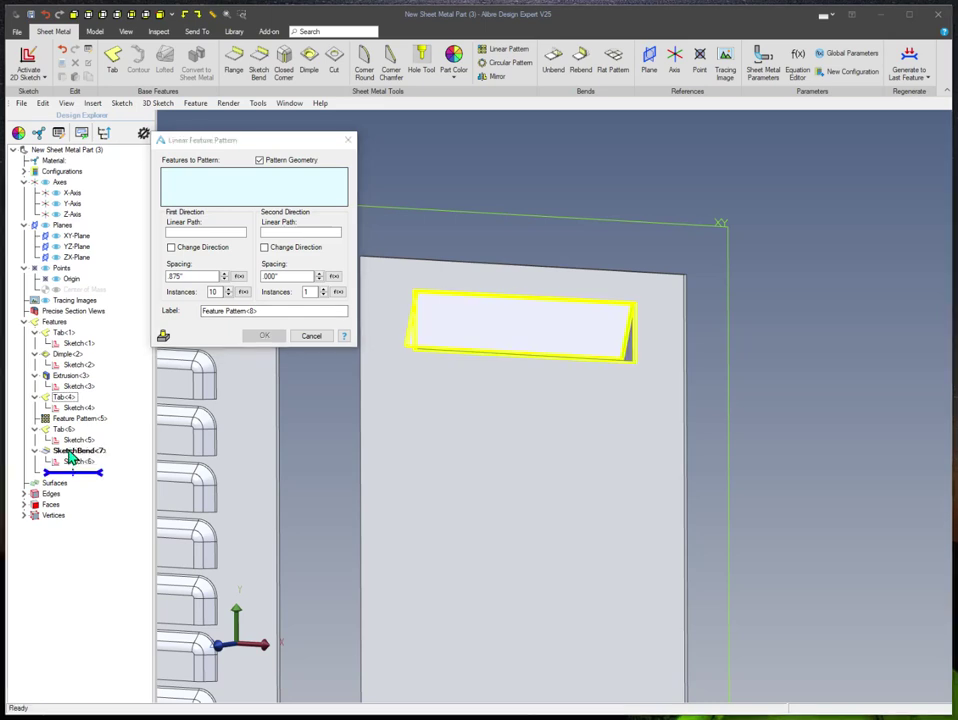
pyautogui.click(74, 451)
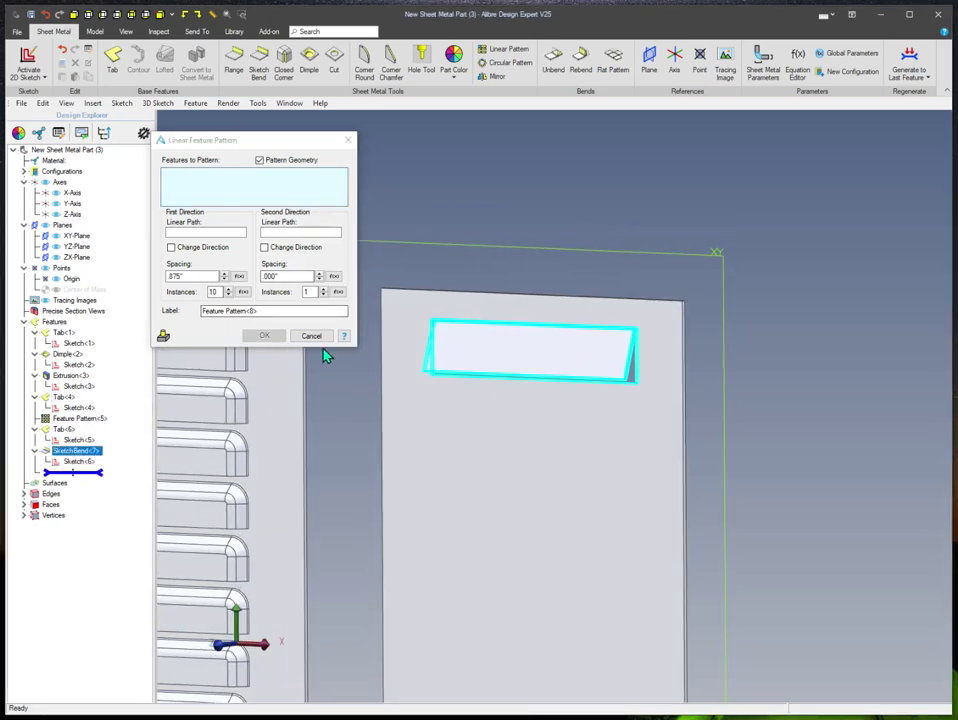
pyautogui.click(313, 337)
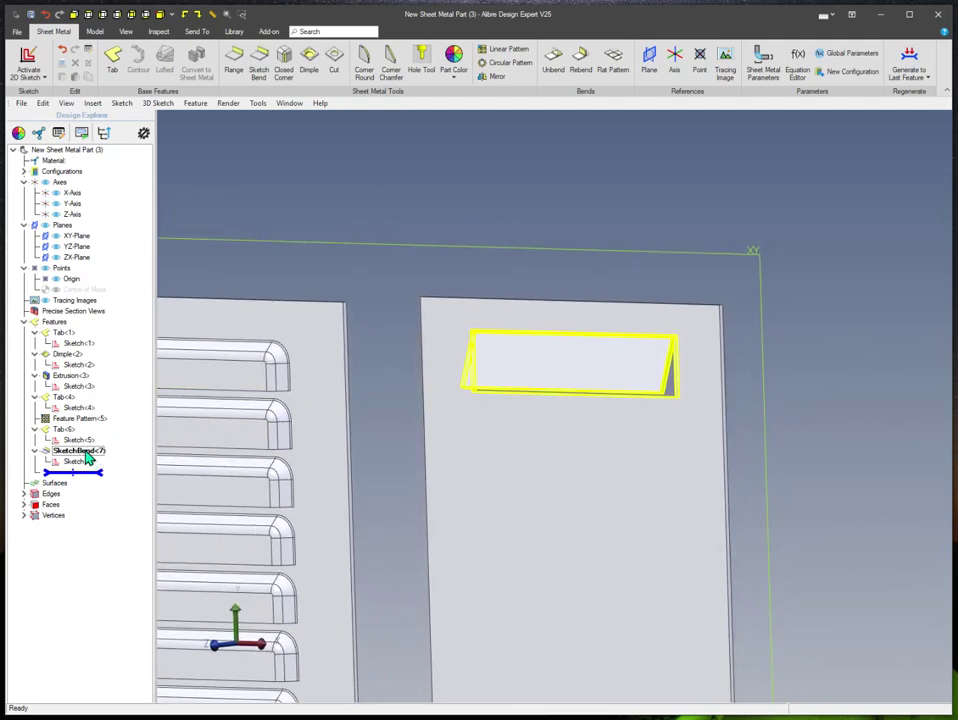
# Step: Delete the sketch bend and its leftover rectangle sketch from the second sheet
pyautogui.press('Delete')
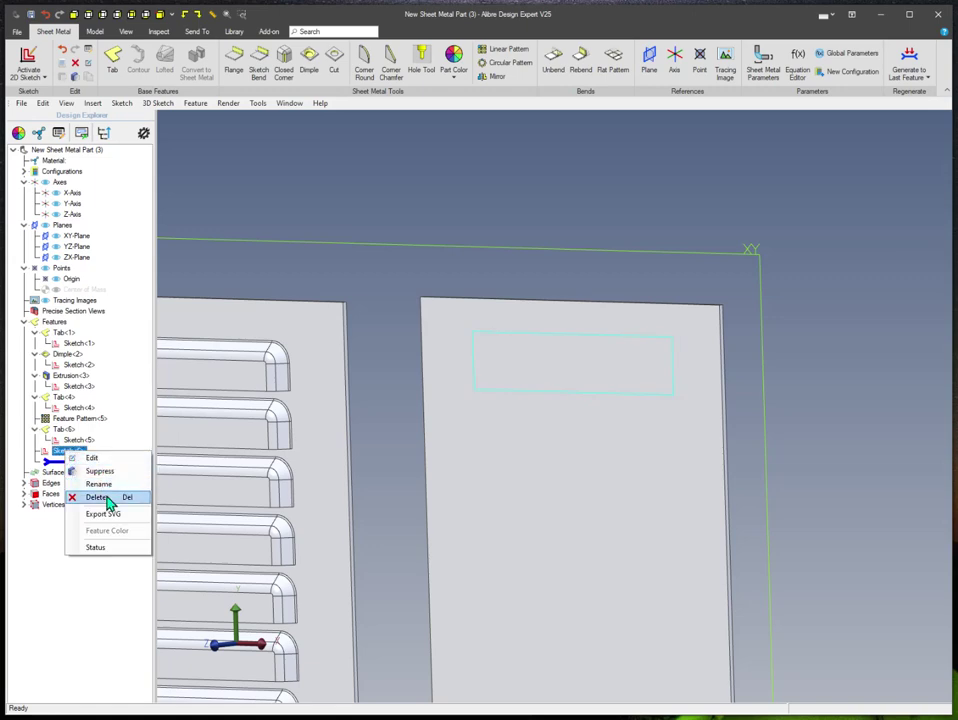
pyautogui.press('Delete')
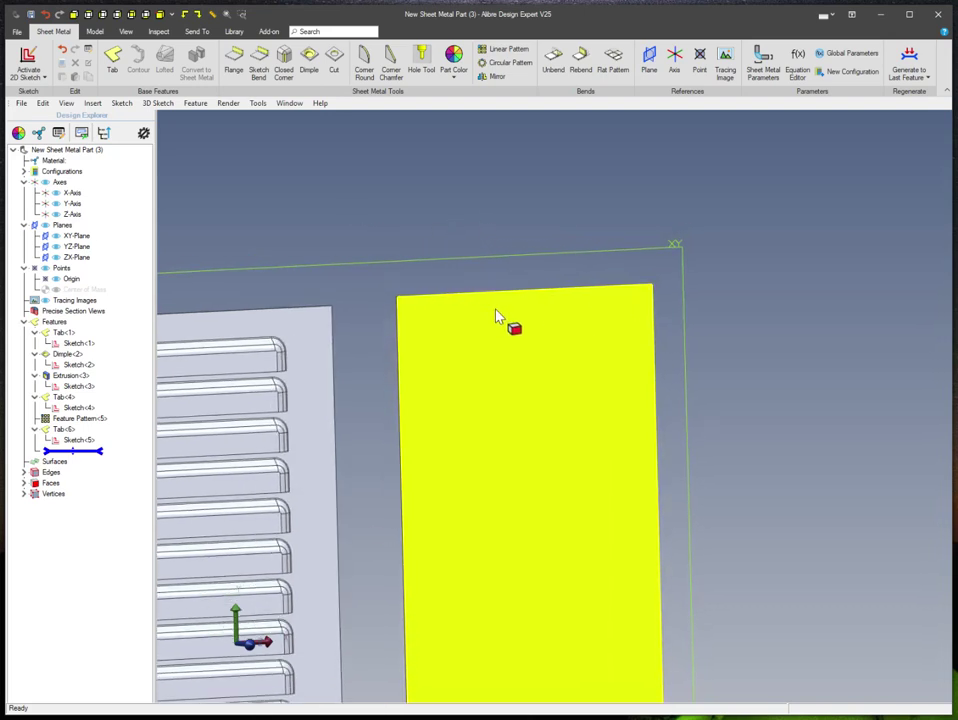
pyautogui.scroll(1, 500, 350)
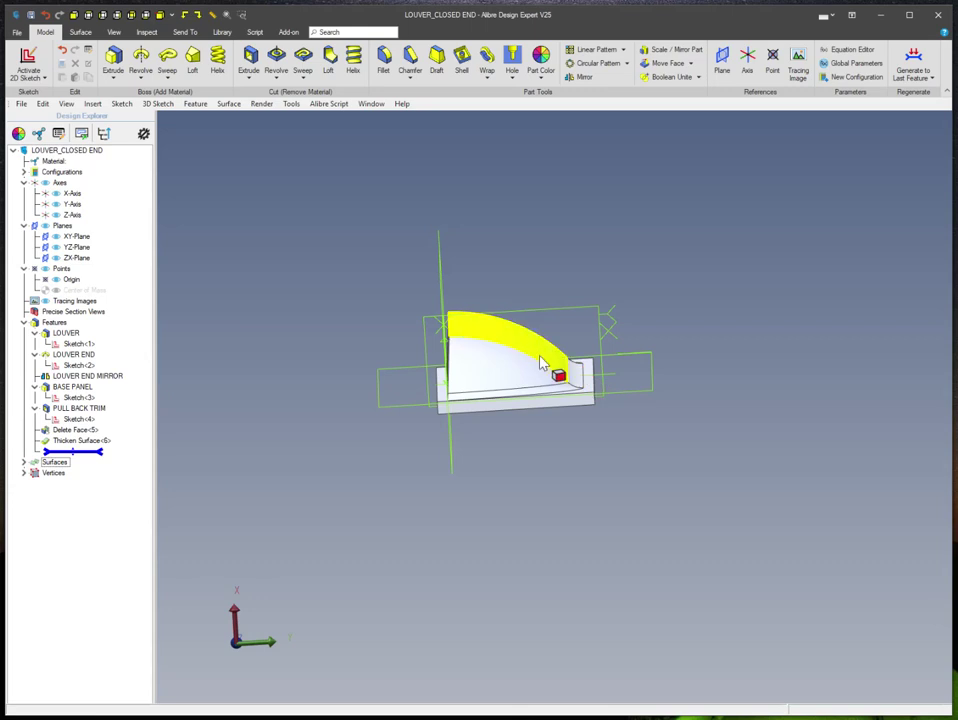
# Step: Examine the LOUVER_CLOSED END part from the front and sides, including its base panel's long edge
pyautogui.moveTo(447, 318); pyautogui.dragTo(659, 292, button='middle')
pyautogui.hotkey('ctrl', '1')
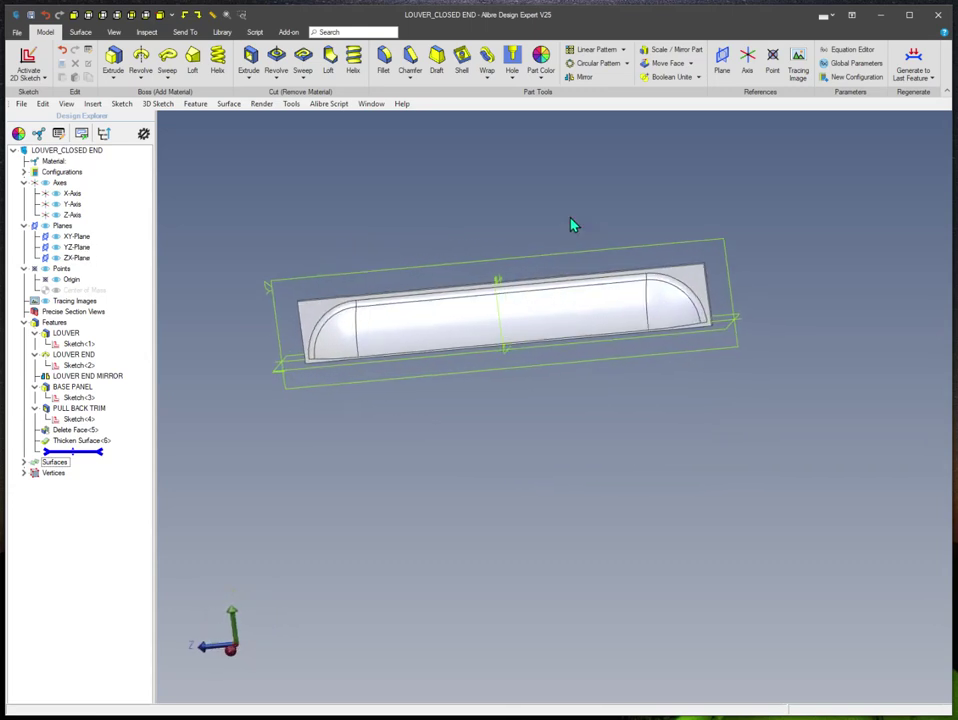
pyautogui.moveTo(395, 245); pyautogui.dragTo(302, 277, button='middle')
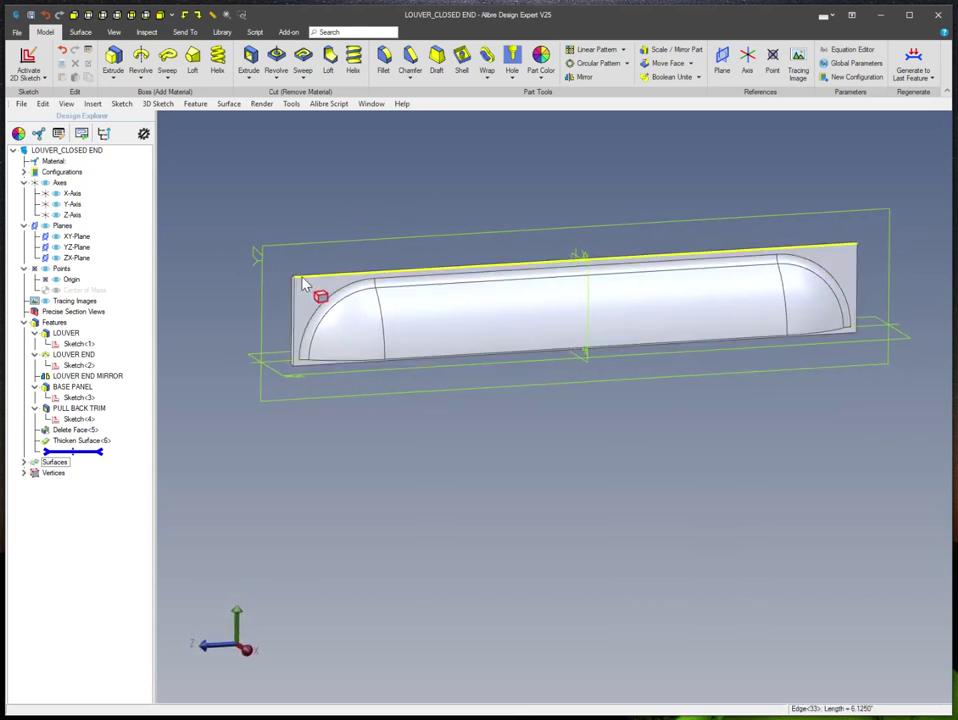
pyautogui.click(302, 277)
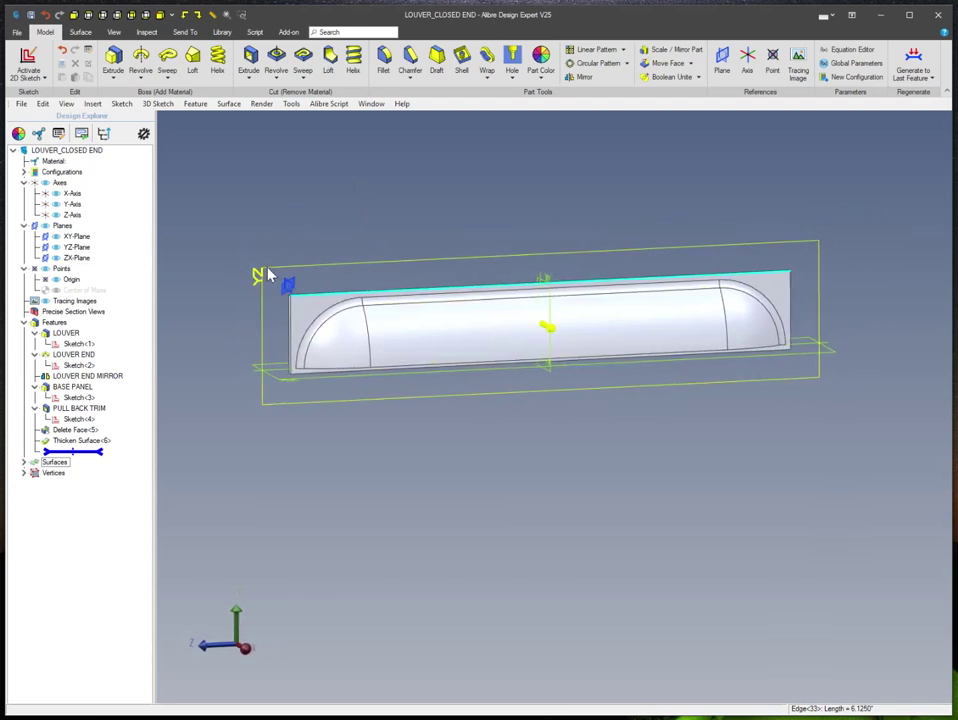
pyautogui.click(305, 244)
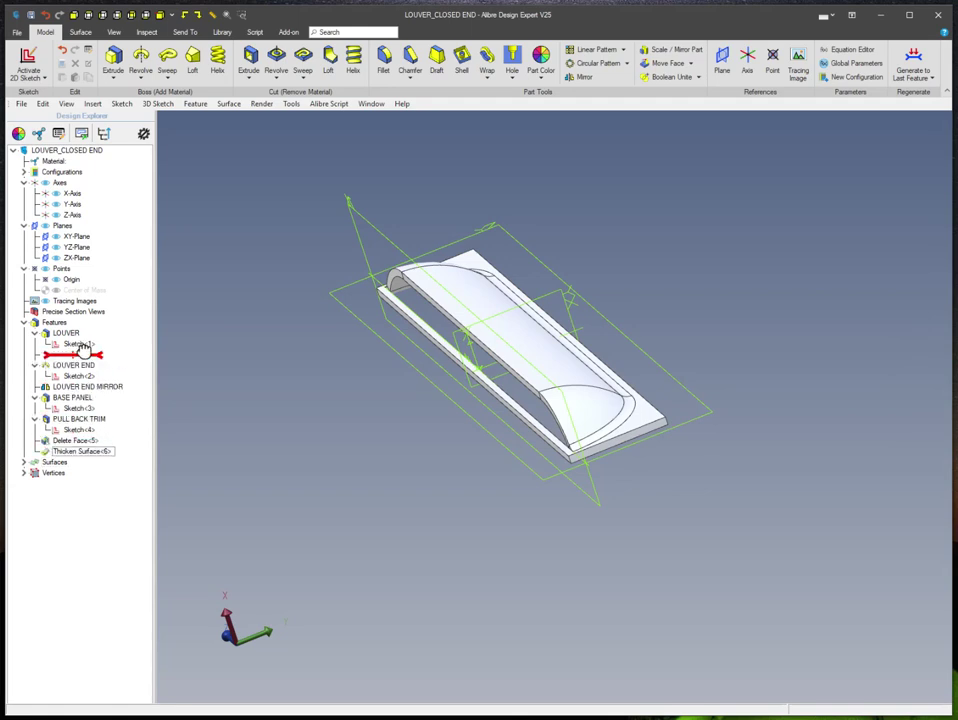
# Step: Roll the part back to the LOUVER feature and review the dimensions of its profile sketch
pyautogui.moveTo(82, 345); pyautogui.dragTo(83, 353)
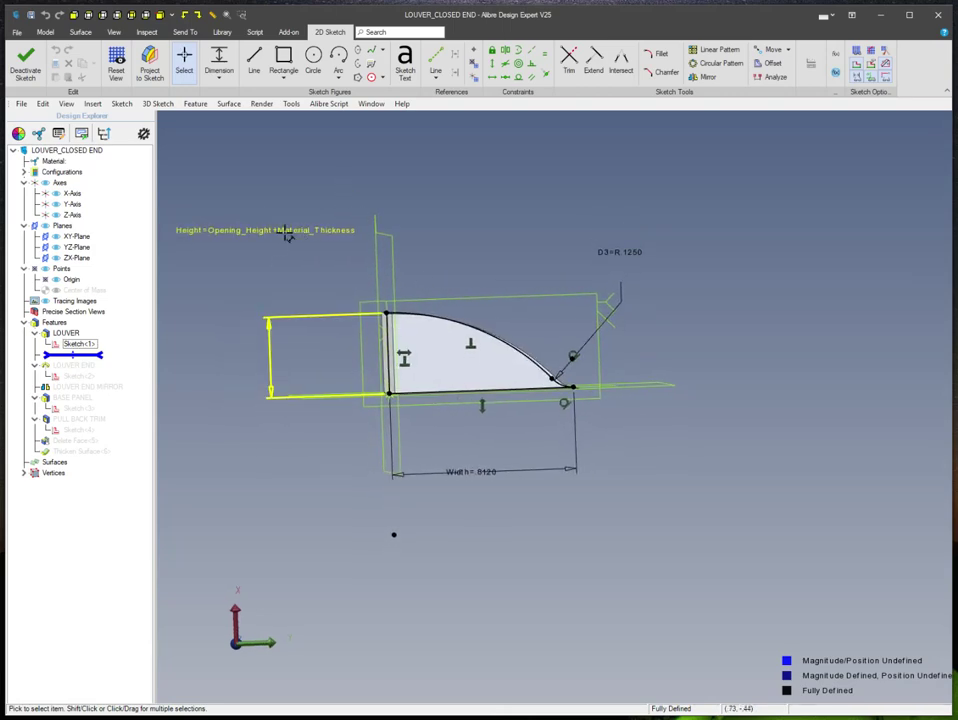
pyautogui.rightClick(426, 279)
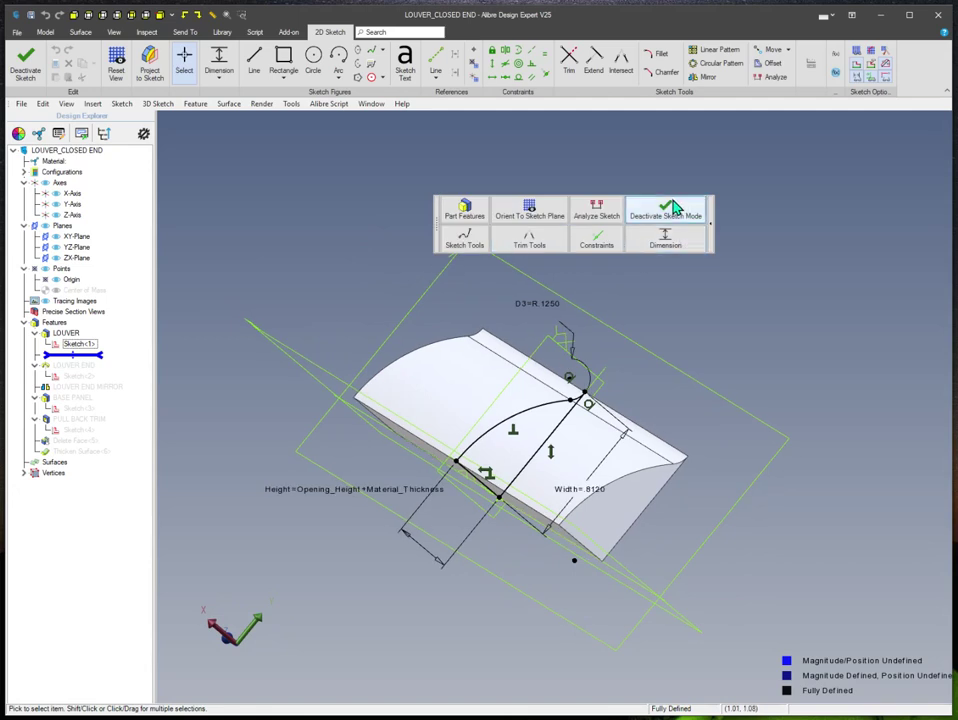
pyautogui.click(665, 209)
# Step: Roll the part forward to the LOUVER END feature and review its projected end-face sketch
pyautogui.moveTo(80, 355); pyautogui.dragTo(106, 370)
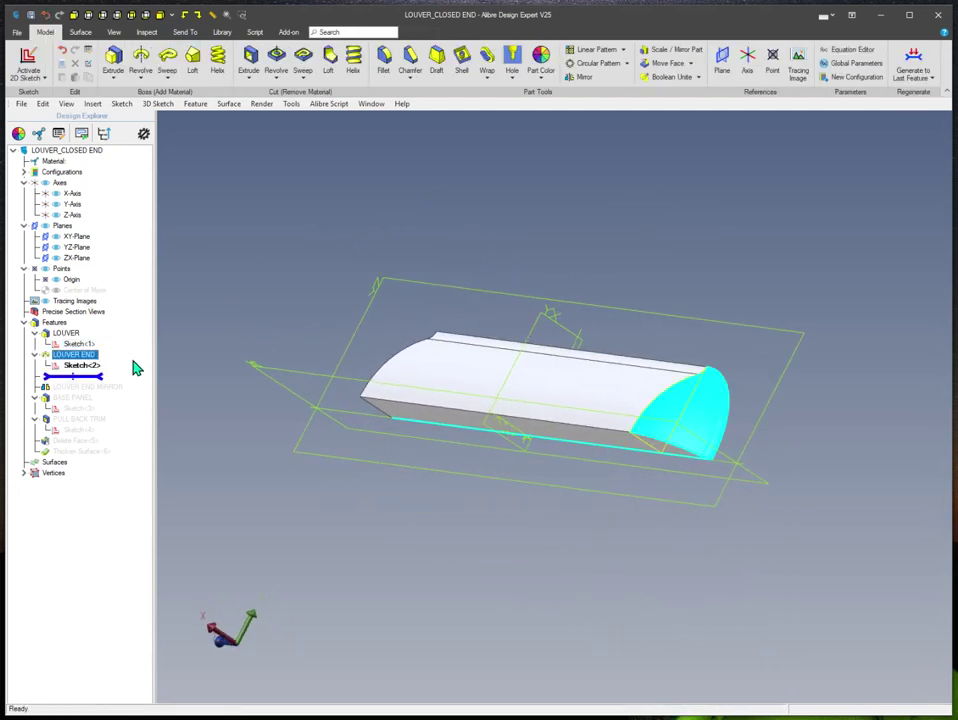
pyautogui.rightClick(76, 366)
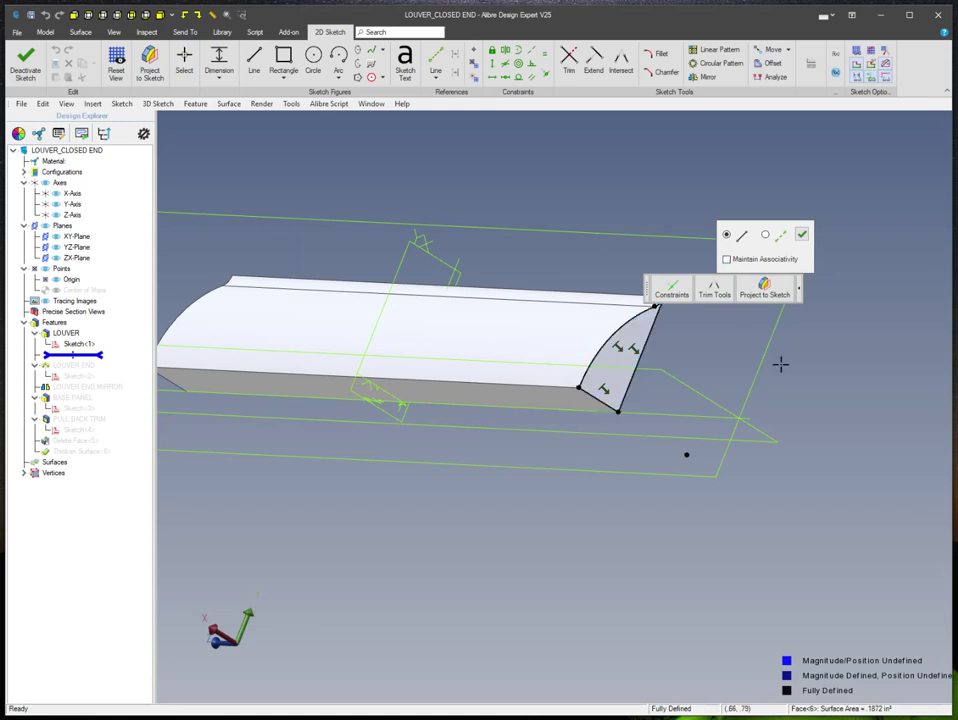
pyautogui.press('Escape')
pyautogui.click(905, 318)
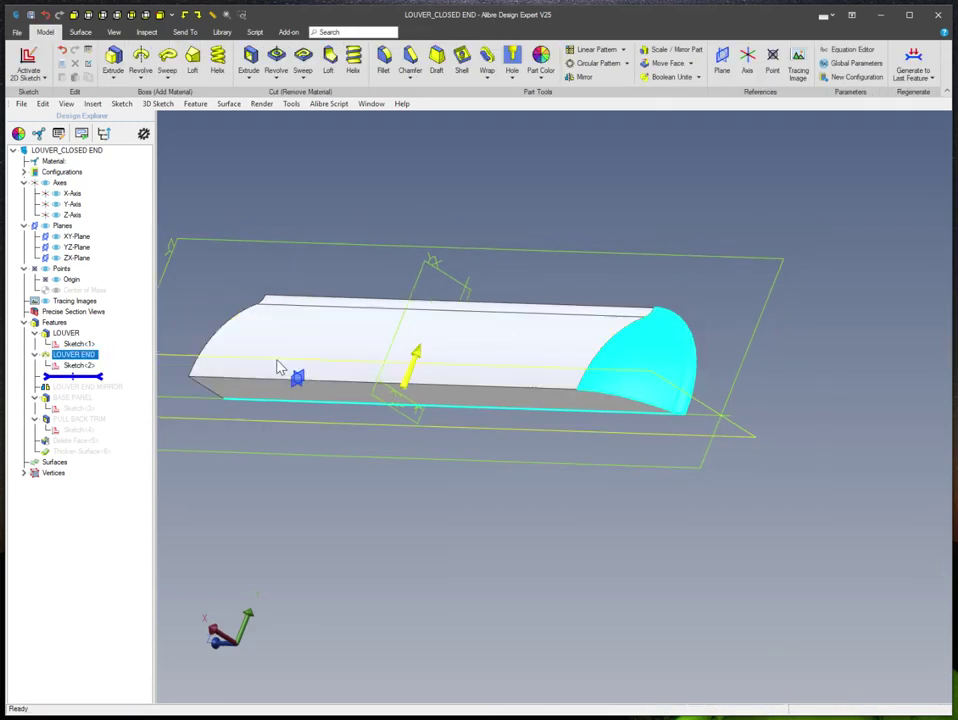
# Step: Review the LOUVER END revolve's axis and angle settings
pyautogui.rightClick(58, 360)
pyautogui.click(85, 367)
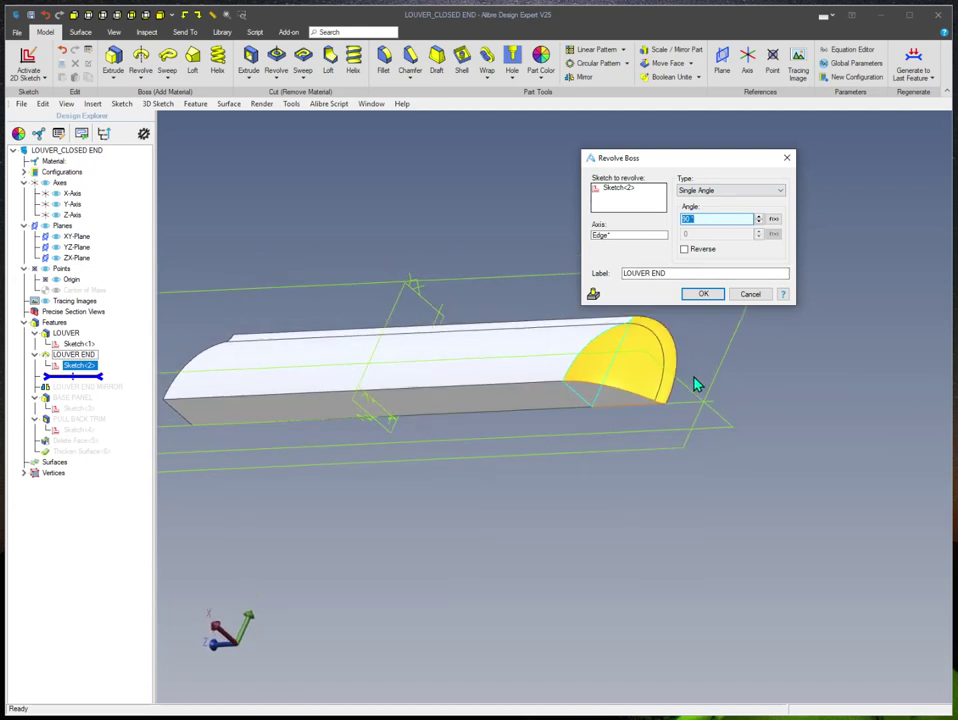
pyautogui.click(703, 295)
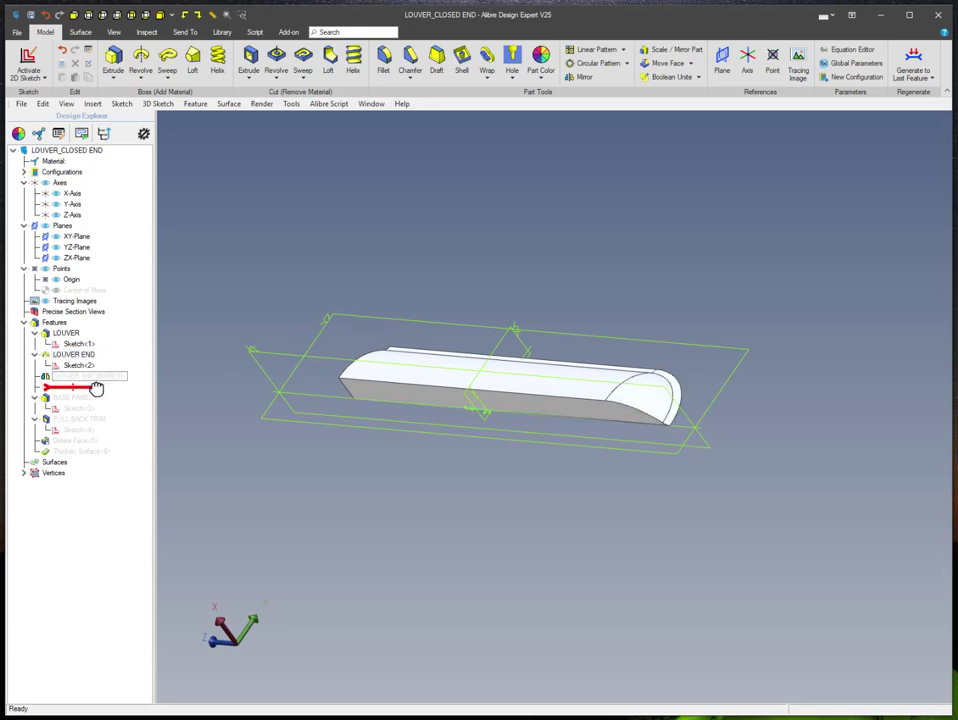
# Step: Roll the part forward to the BASE PANEL feature and review the outline and constraints of its sketch
pyautogui.click(297, 447)
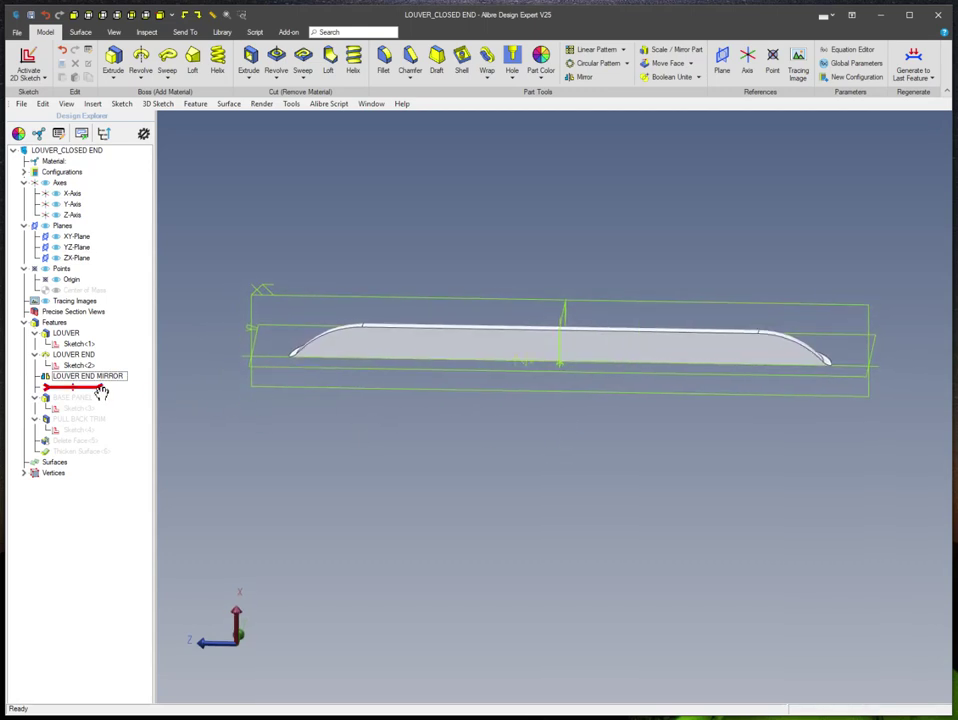
pyautogui.moveTo(97, 408); pyautogui.dragTo(98, 409)
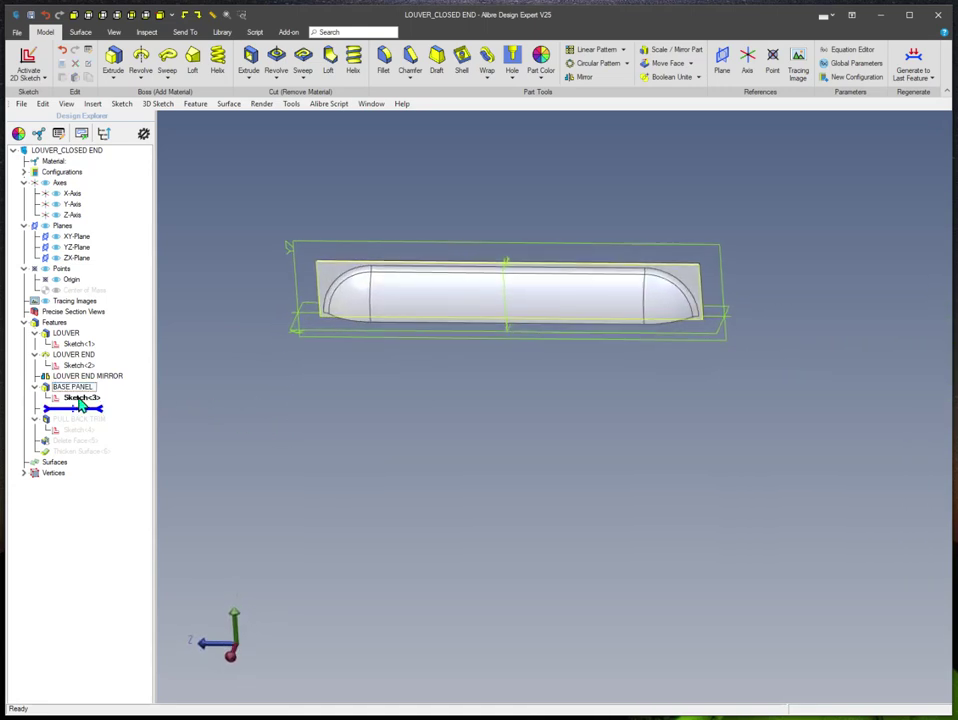
pyautogui.rightClick(80, 397)
pyautogui.click(106, 405)
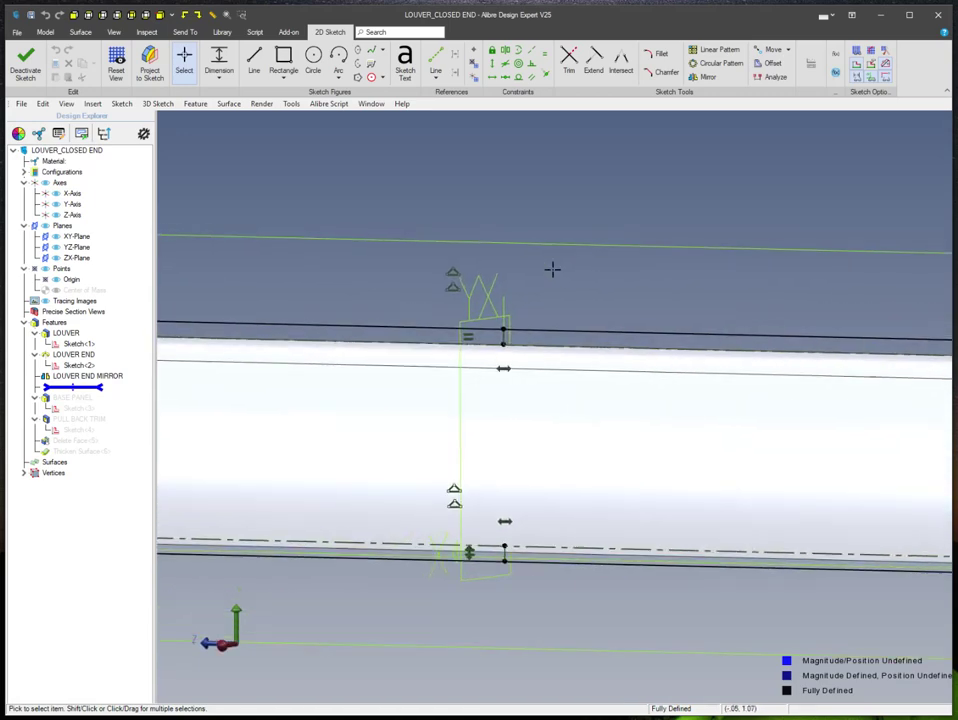
pyautogui.click(490, 339)
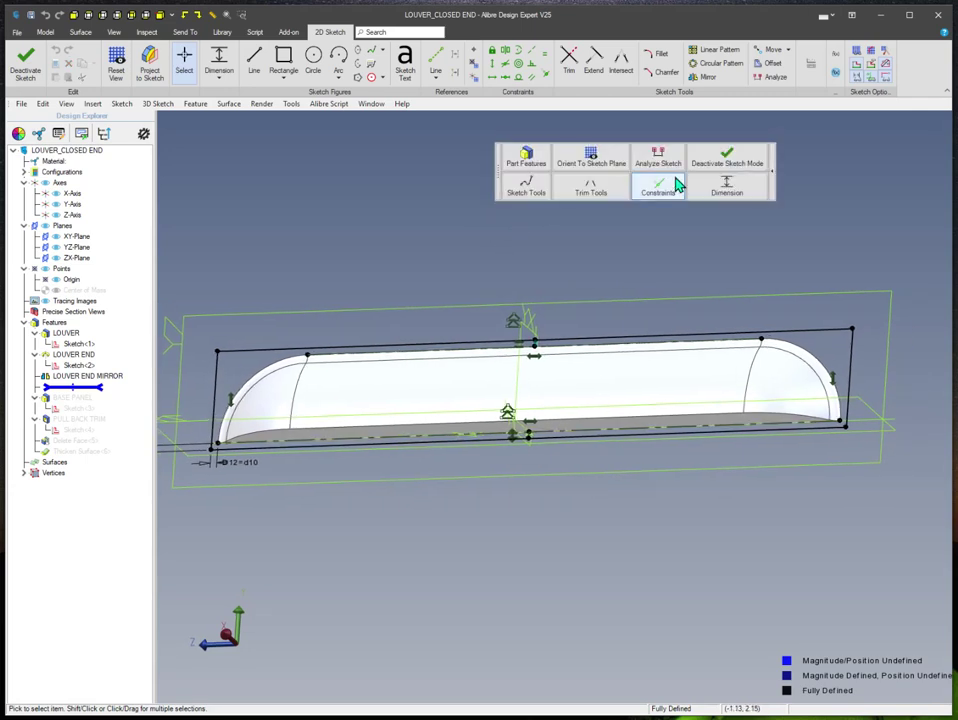
pyautogui.click(714, 157)
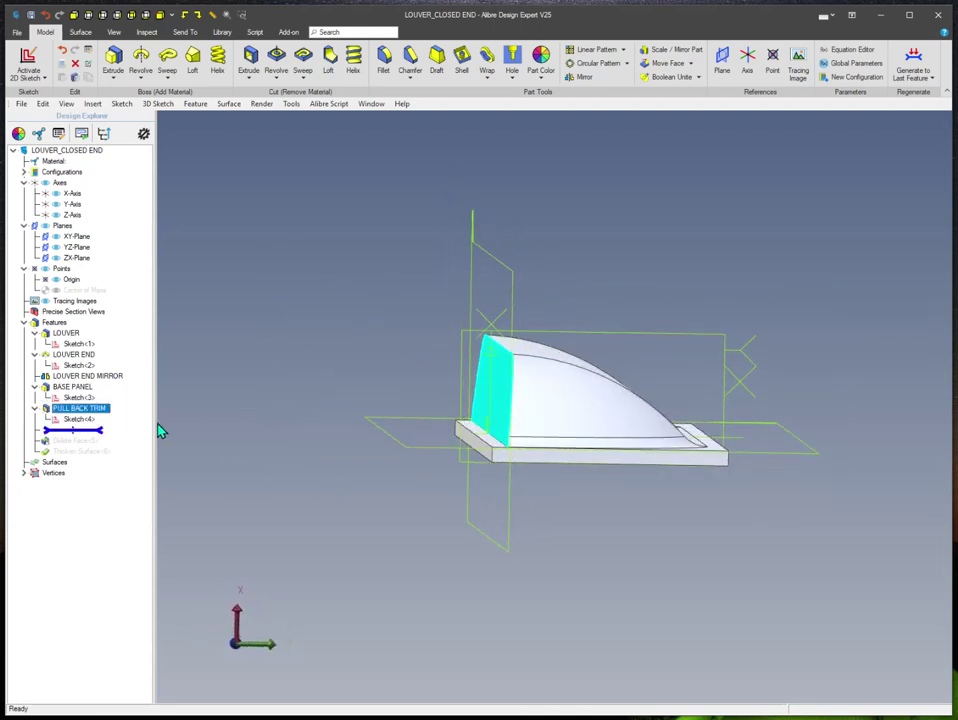
# Step: Review the pull-back angle sketch of the PULL BACK TRIM feature
pyautogui.click(103, 426)
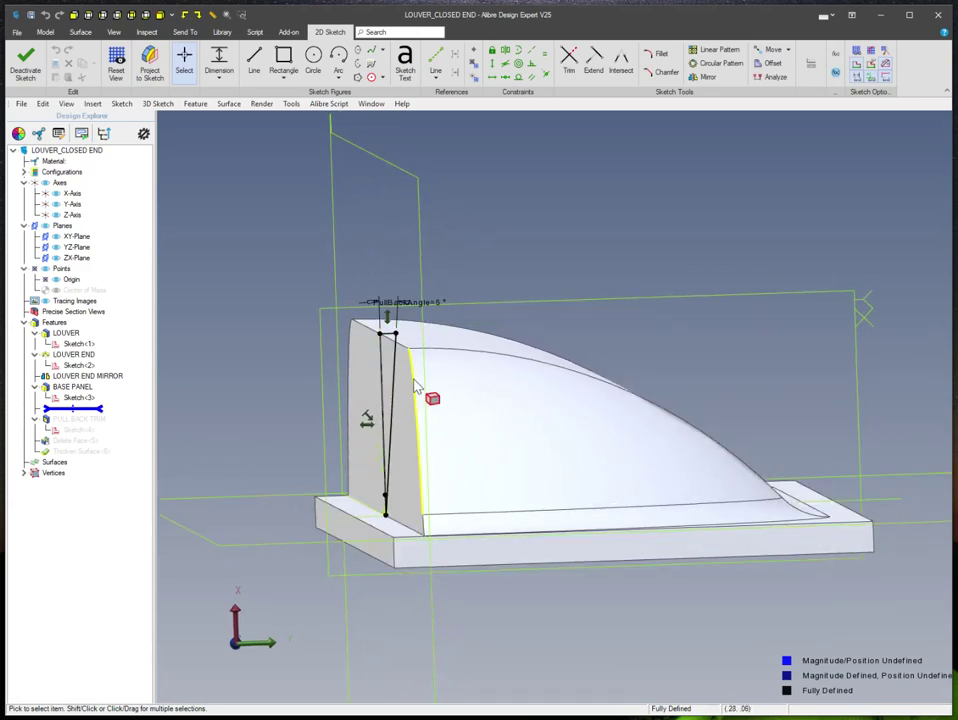
pyautogui.rightClick(329, 320)
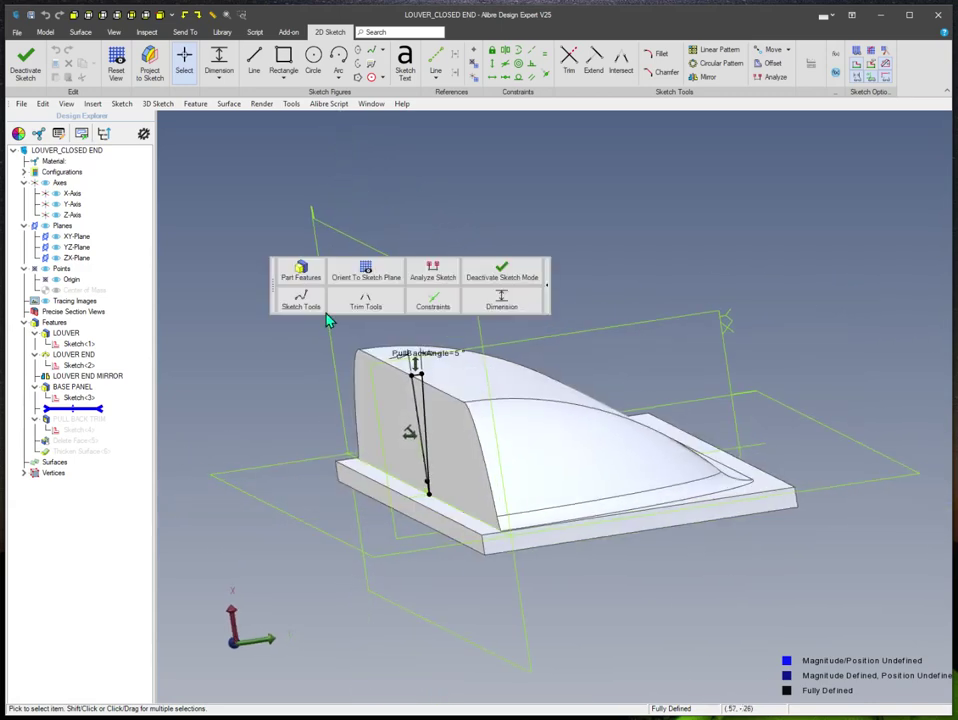
pyautogui.click(512, 276)
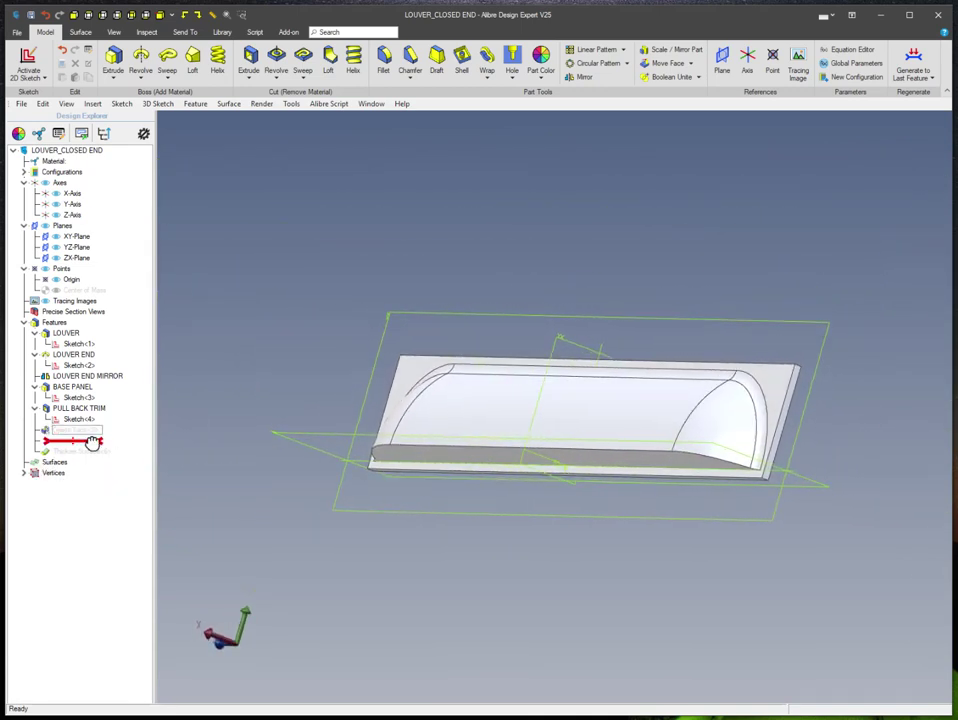
# Step: Show the surface produced by Delete Face<5> and review the faces selected for removal
pyautogui.moveTo(92, 442); pyautogui.dragTo(90, 440)
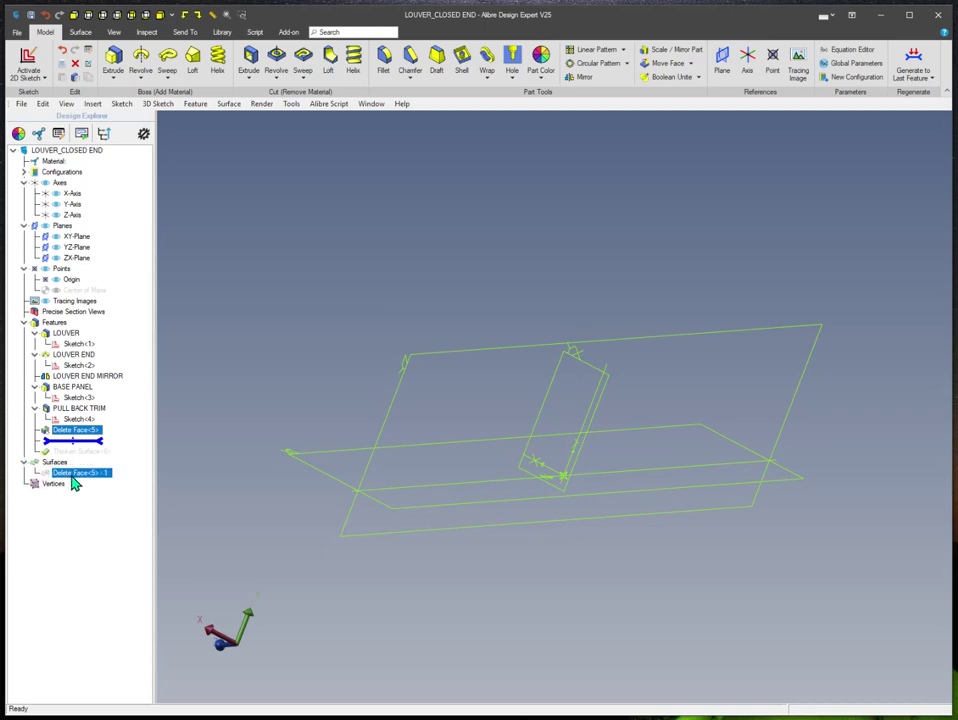
pyautogui.click(103, 493)
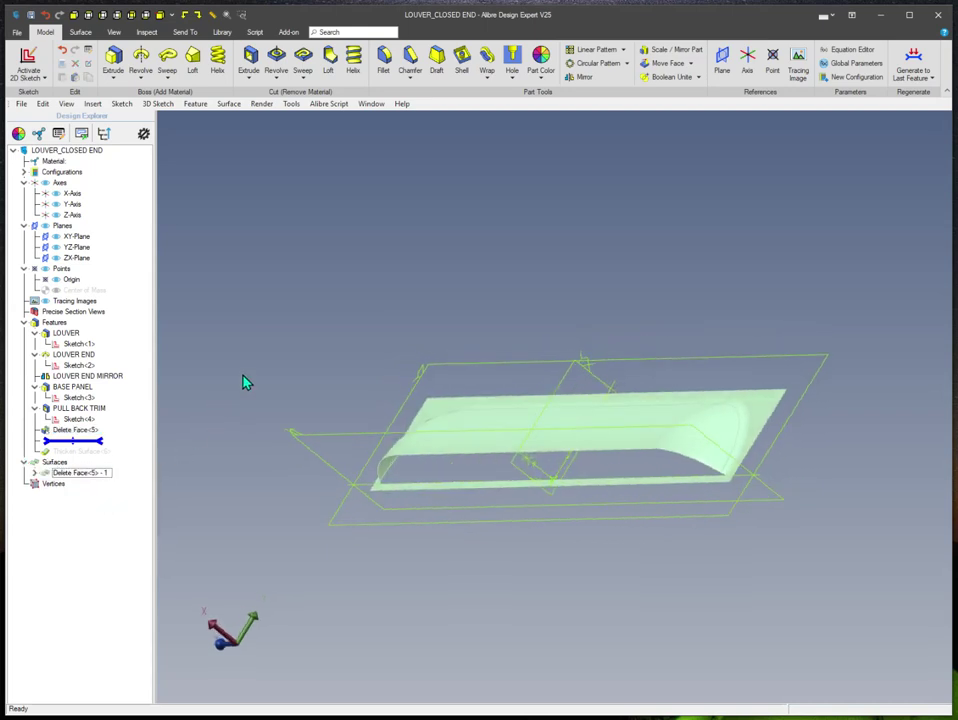
pyautogui.rightClick(80, 432)
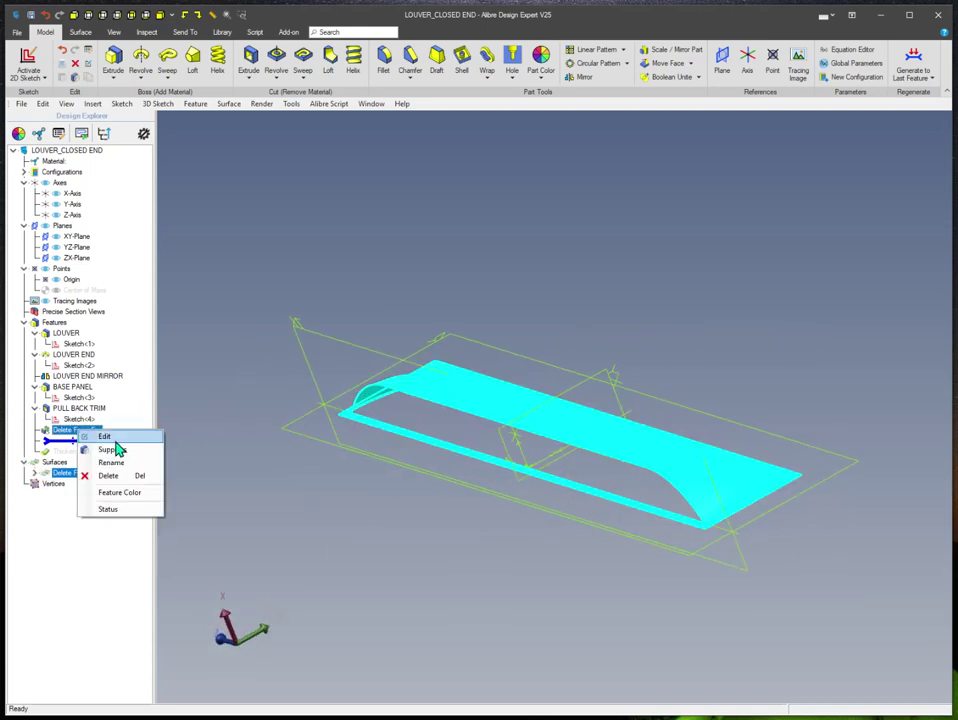
pyautogui.click(106, 437)
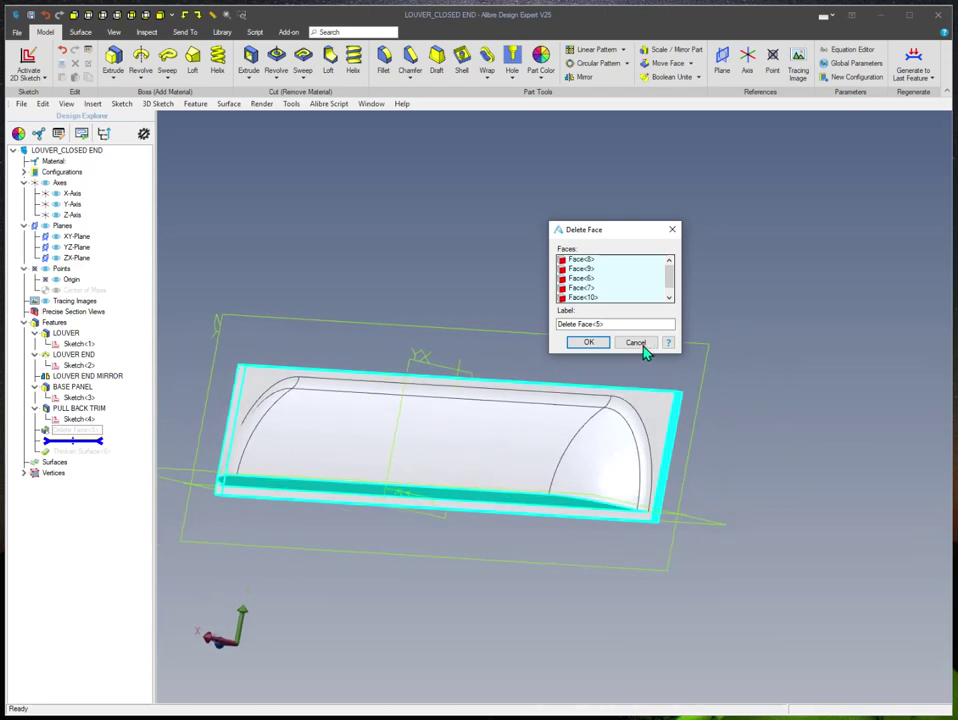
pyautogui.click(588, 342)
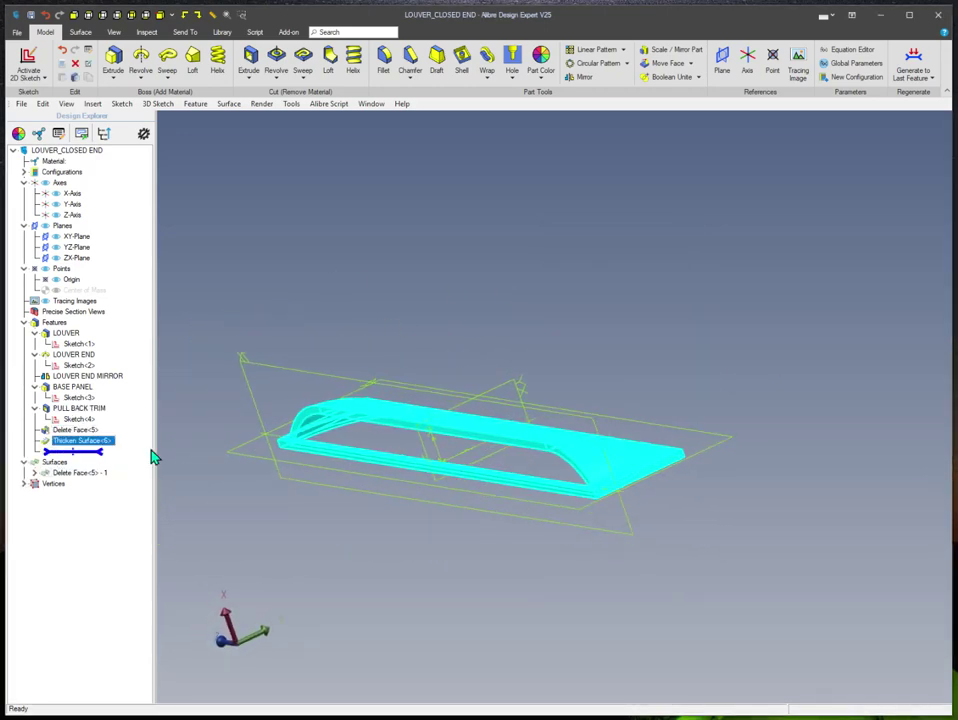
# Step: Open the Thicken Surface<6> feature to review its settings
pyautogui.rightClick(95, 443)
pyautogui.click(120, 448)
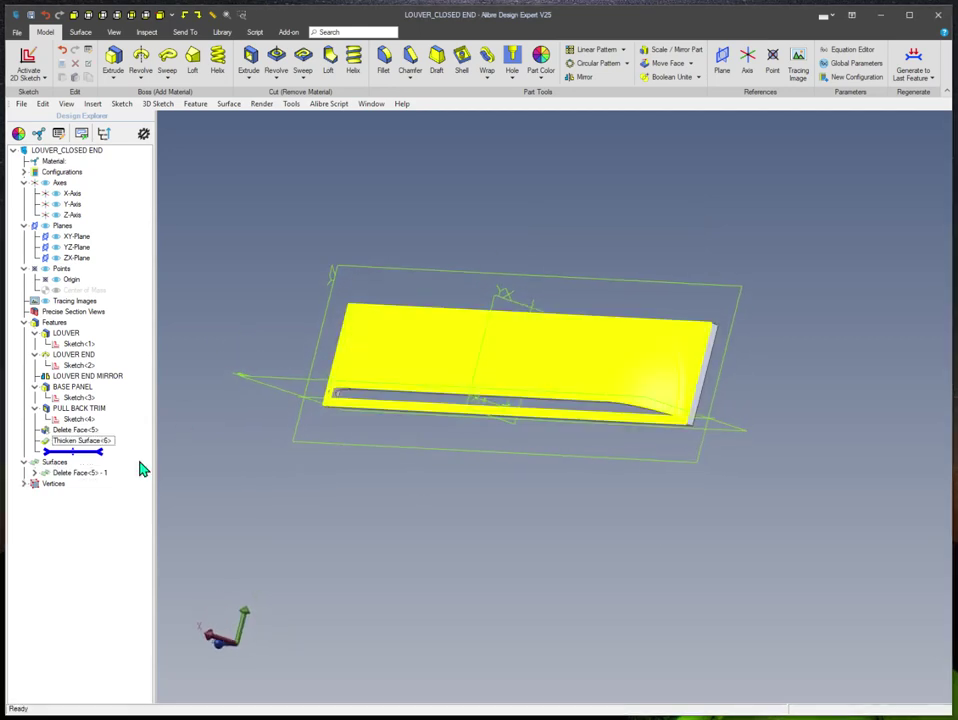
# Step: Hide the Delete Face<5> surface and look over the thickened closed-end louver
pyautogui.rightClick(90, 475)
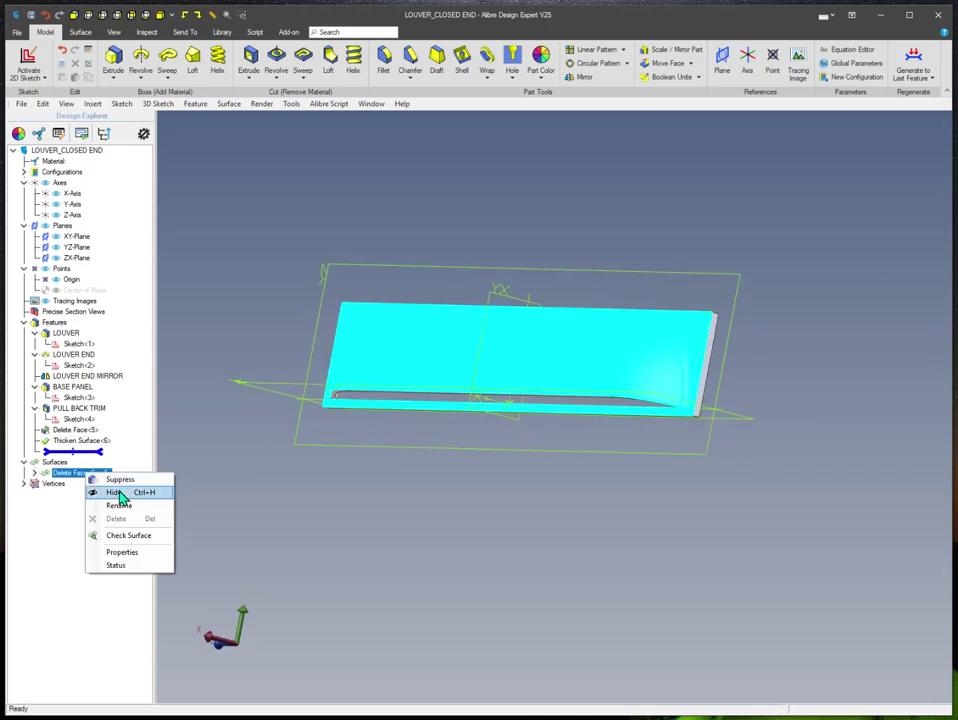
pyautogui.click(119, 493)
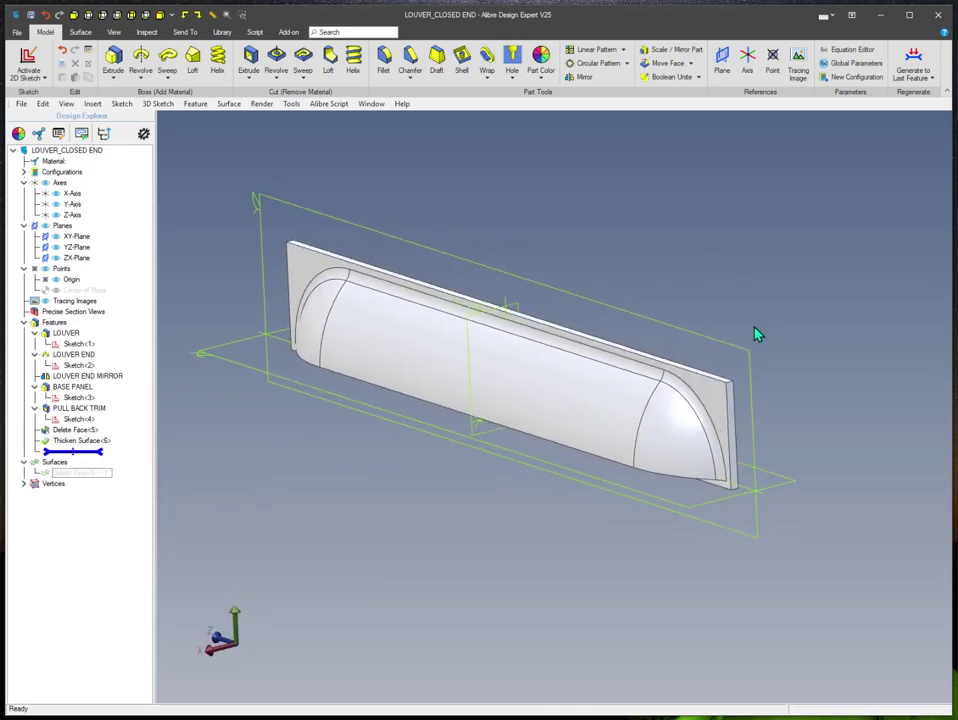
pyautogui.moveTo(757, 334); pyautogui.dragTo(430, 300, button='middle')
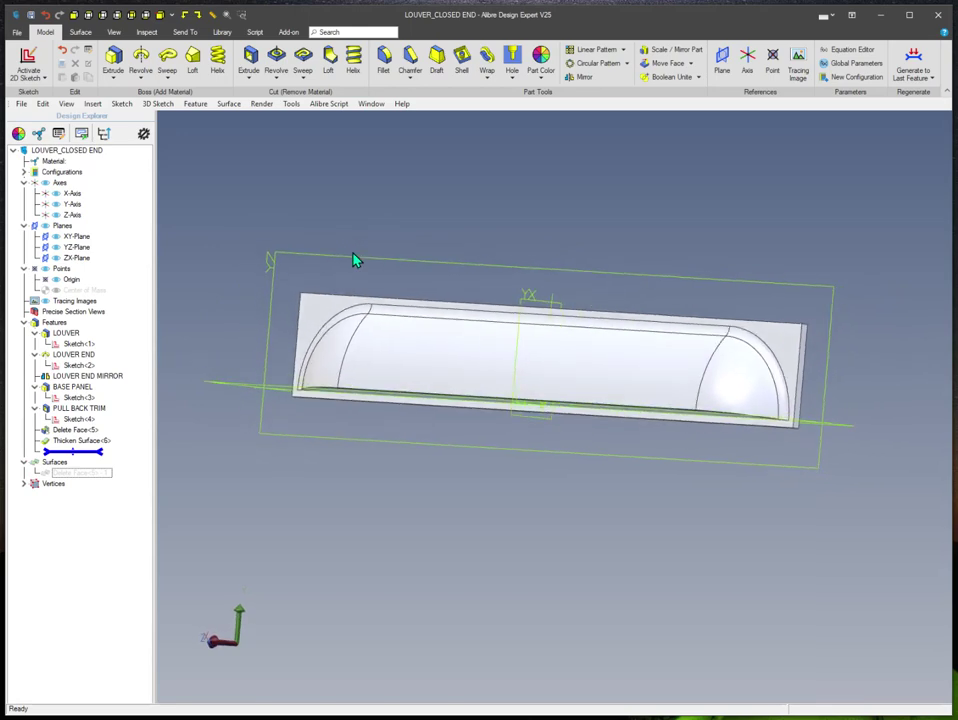
pyautogui.moveTo(355, 260); pyautogui.dragTo(400, 210, button='middle')
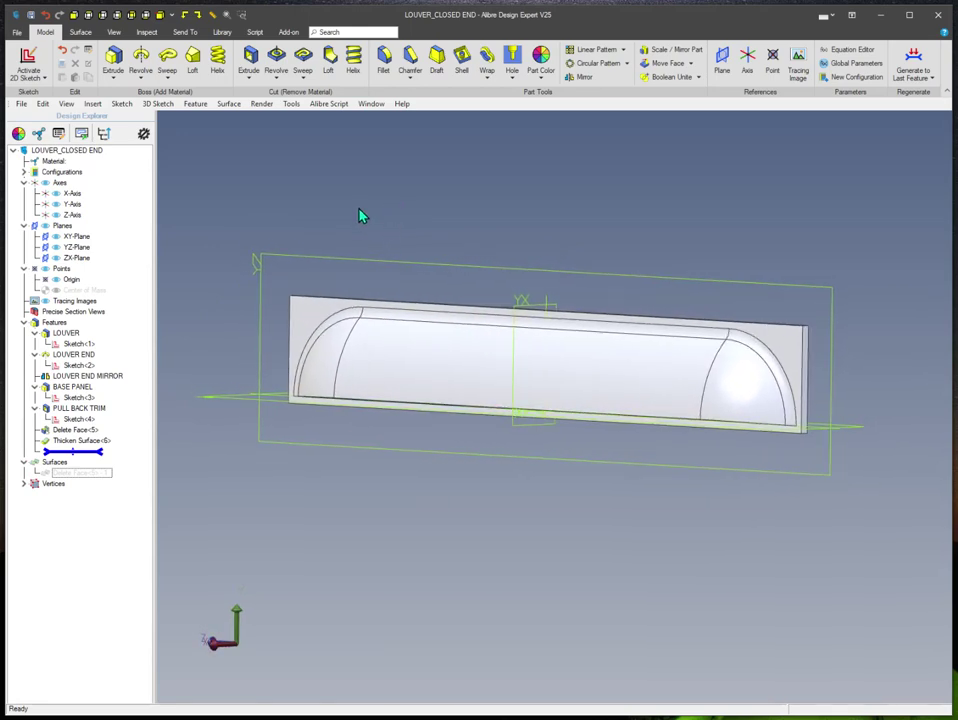
# Step: Set the Louver_Size parameter to 4 in the Equation Editor and apply it to the closed-end louver part
pyautogui.moveTo(460, 314); pyautogui.dragTo(444, 232, button='middle')
pyautogui.hotkey('ctrl', 'e')
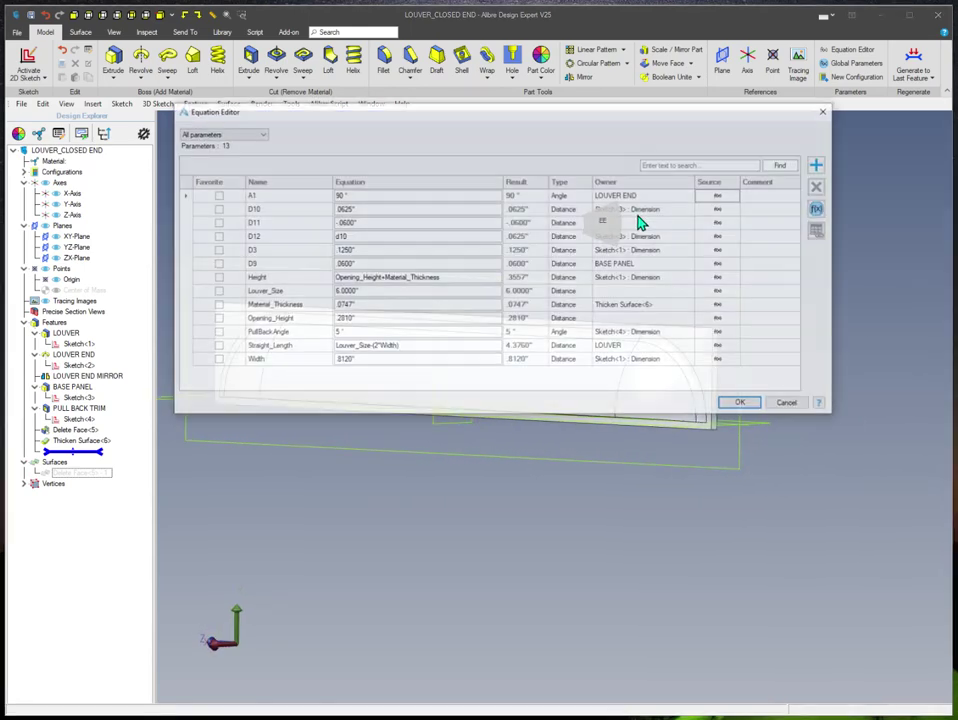
pyautogui.moveTo(580, 122); pyautogui.dragTo(588, 141)
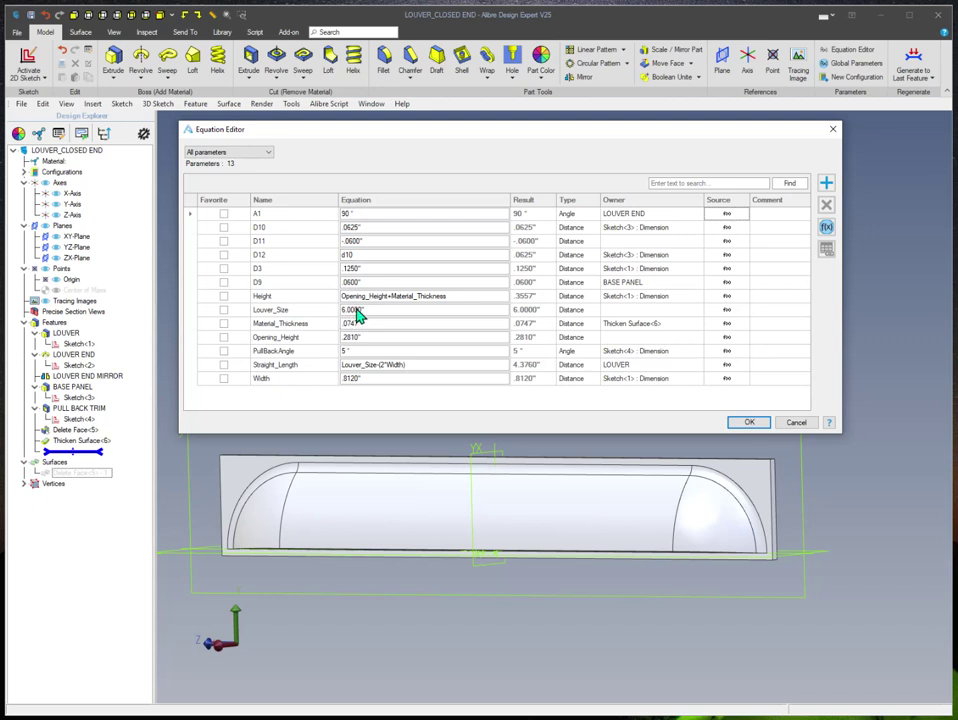
pyautogui.click(399, 314)
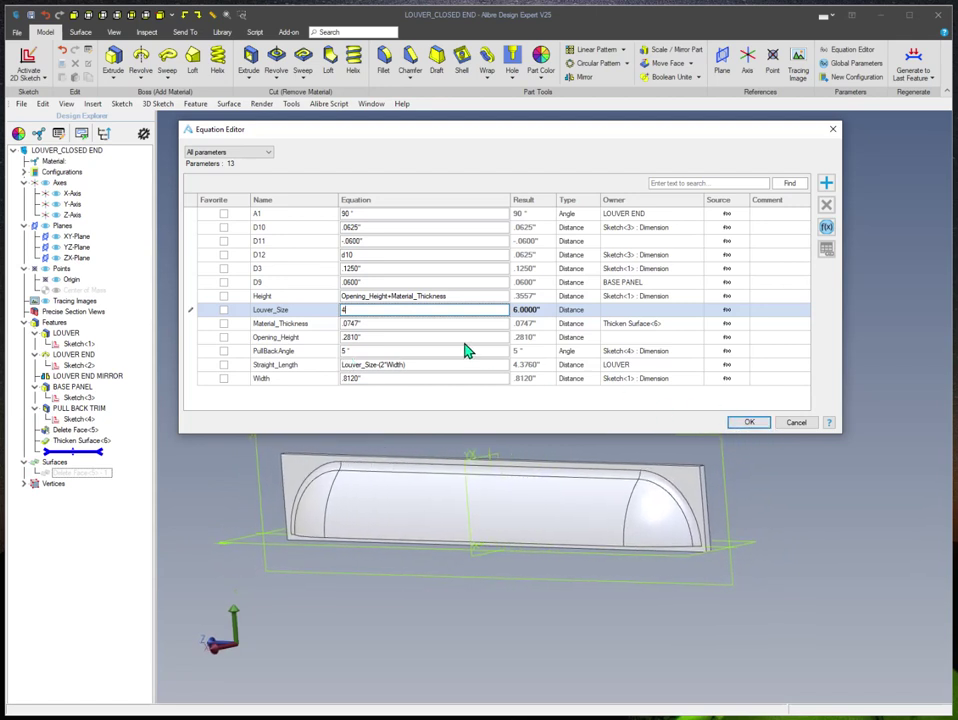
pyautogui.press('Return')
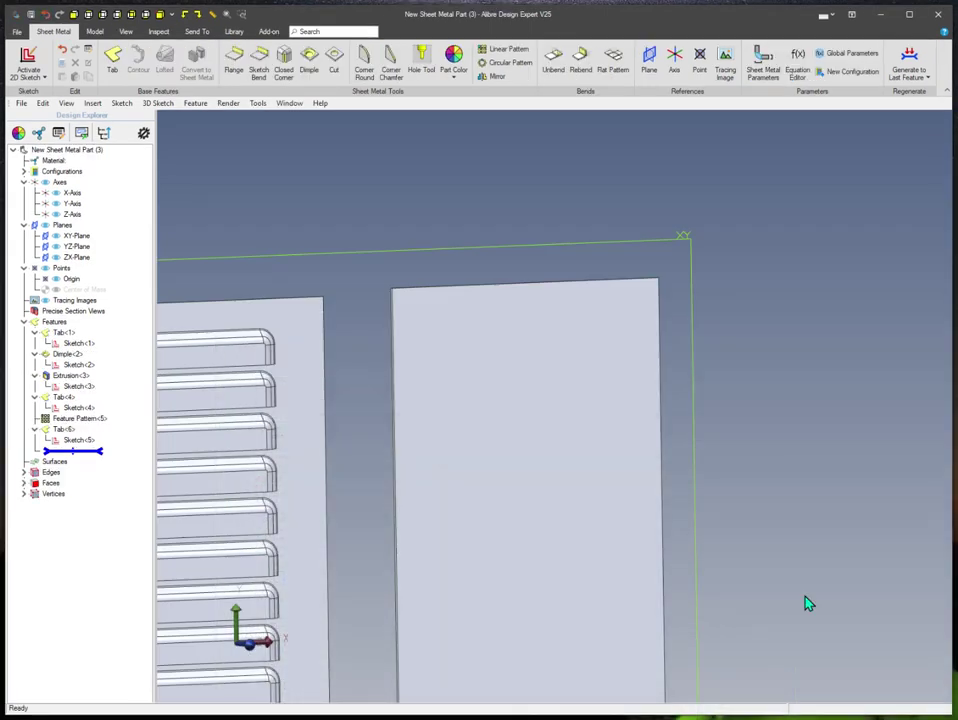
# Step: Check the length of the base panel's long upper edge in the resized closed-end louver part
pyautogui.click(539, 309)
pyautogui.click(670, 287)
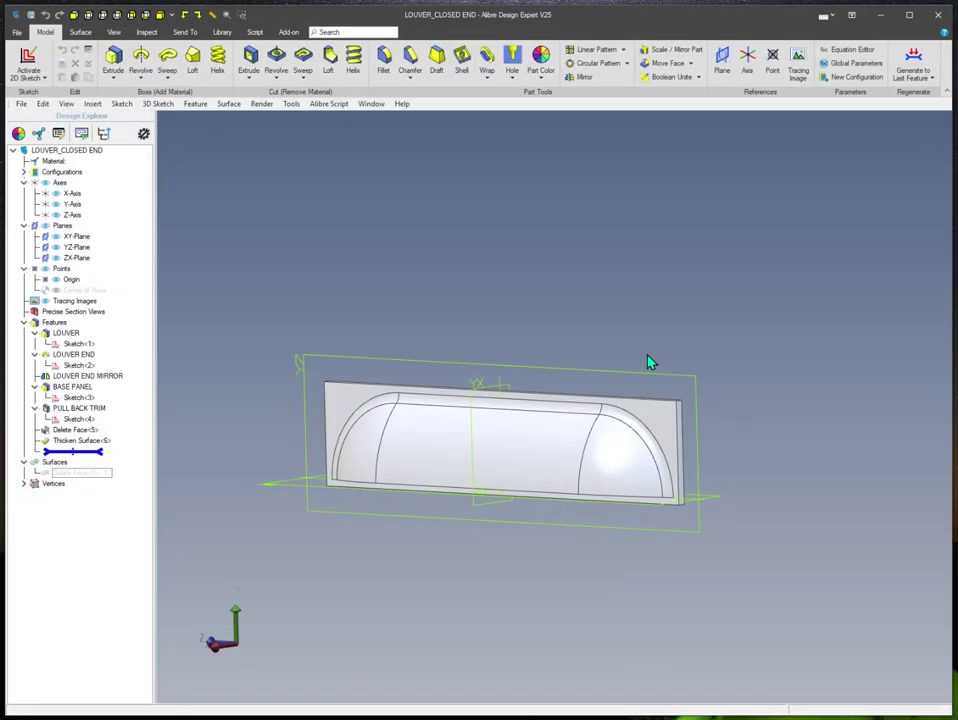
pyautogui.click(561, 399)
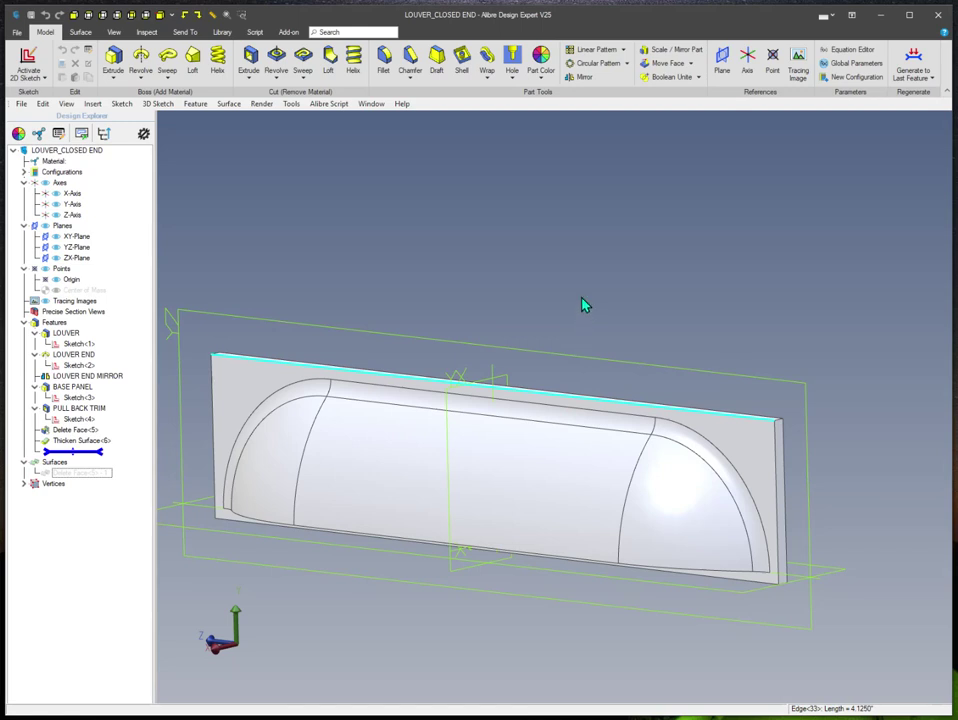
pyautogui.click(843, 541)
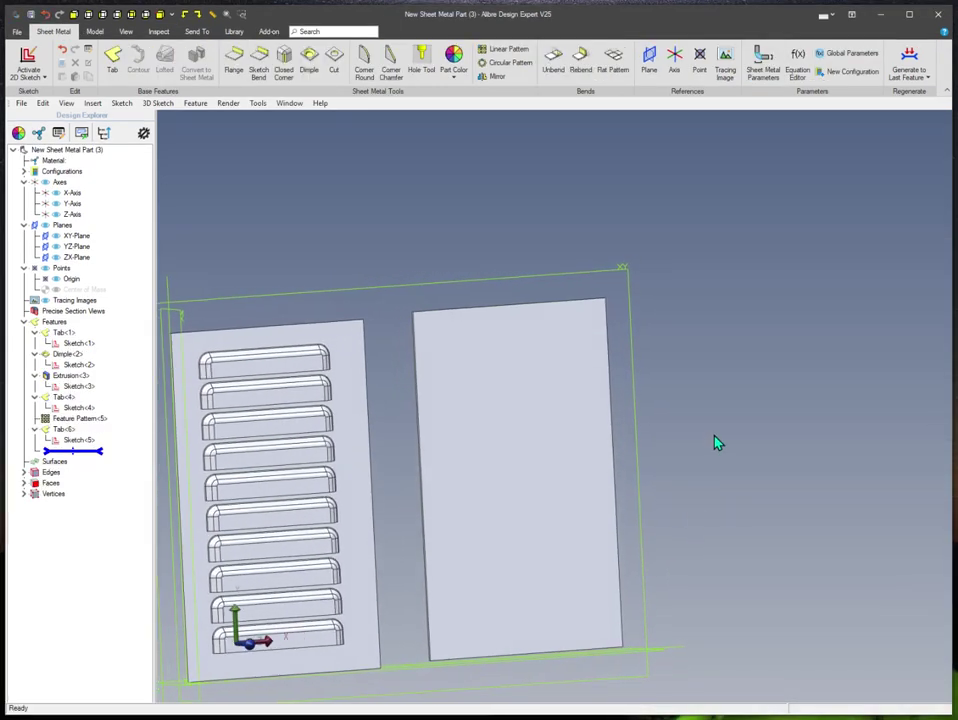
# Step: In the sheet metal part, start a sketch on the blank panel's face and draw a rectangle about 3.17 in wide near its upper edge
pyautogui.scroll(4, 535, 357)
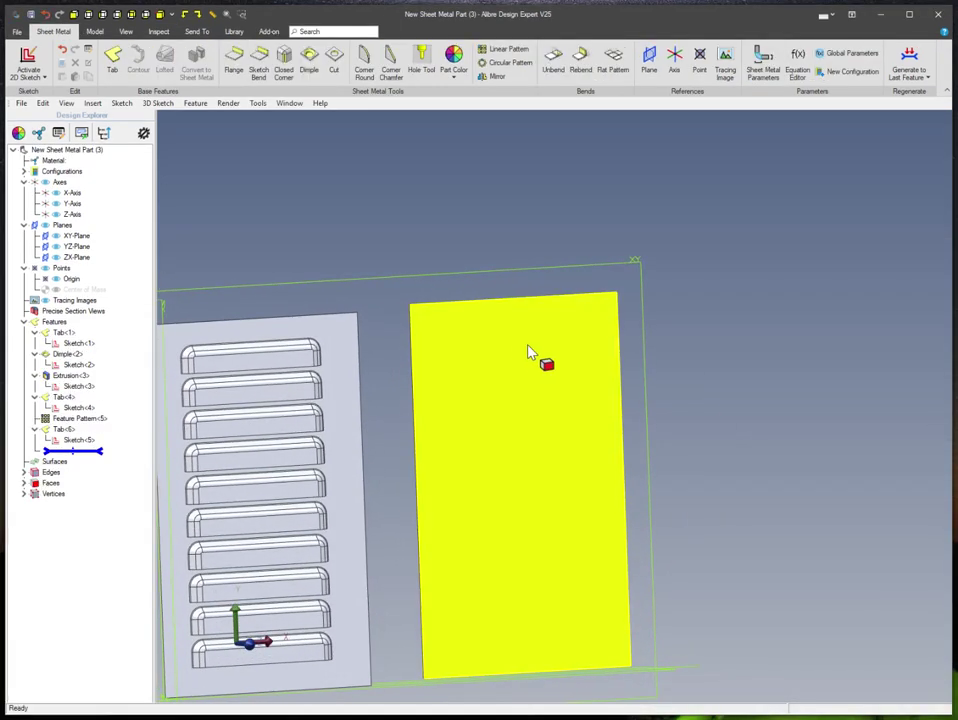
pyautogui.rightClick(510, 350)
pyautogui.click(552, 352)
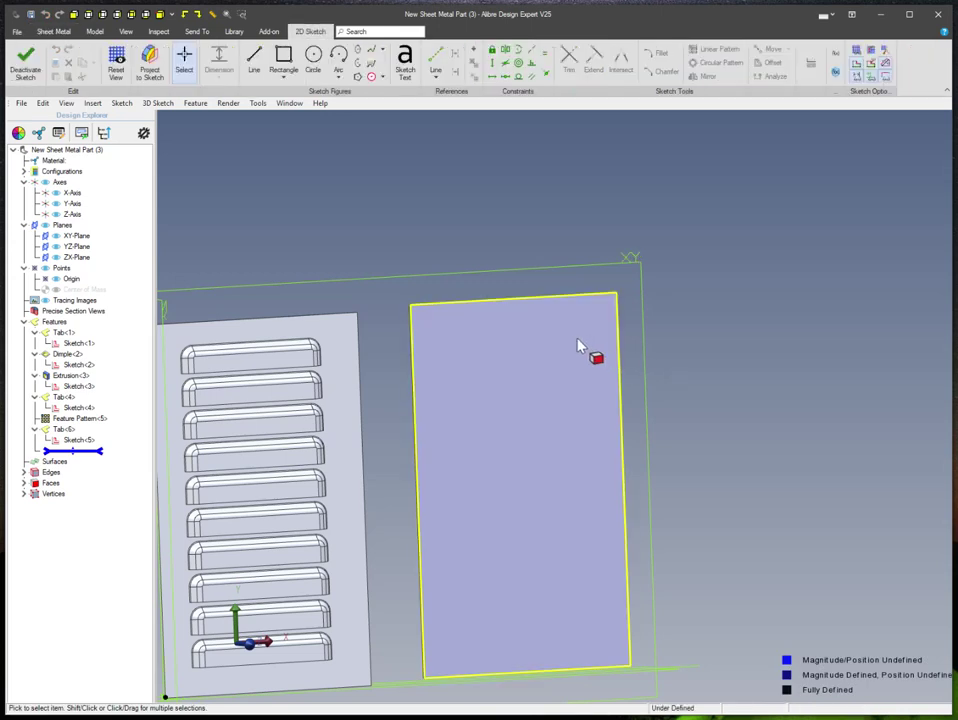
pyautogui.middleClick(474, 251)
pyautogui.moveTo(513, 209)
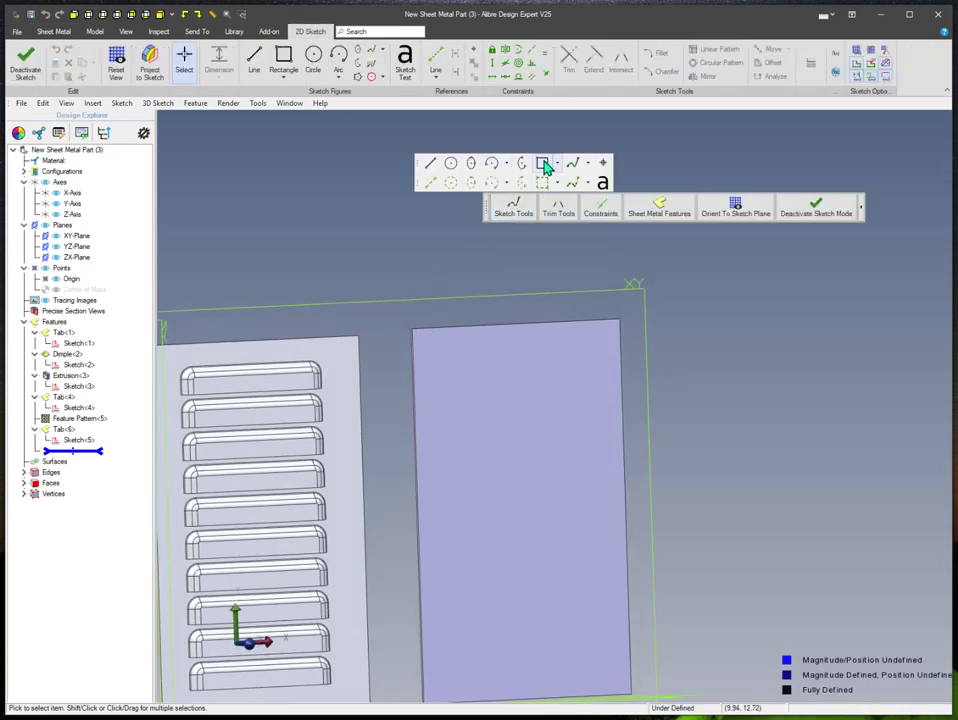
pyautogui.click(543, 165)
pyautogui.click(462, 349)
pyautogui.click(571, 362)
pyautogui.scroll(3, 658, 402)
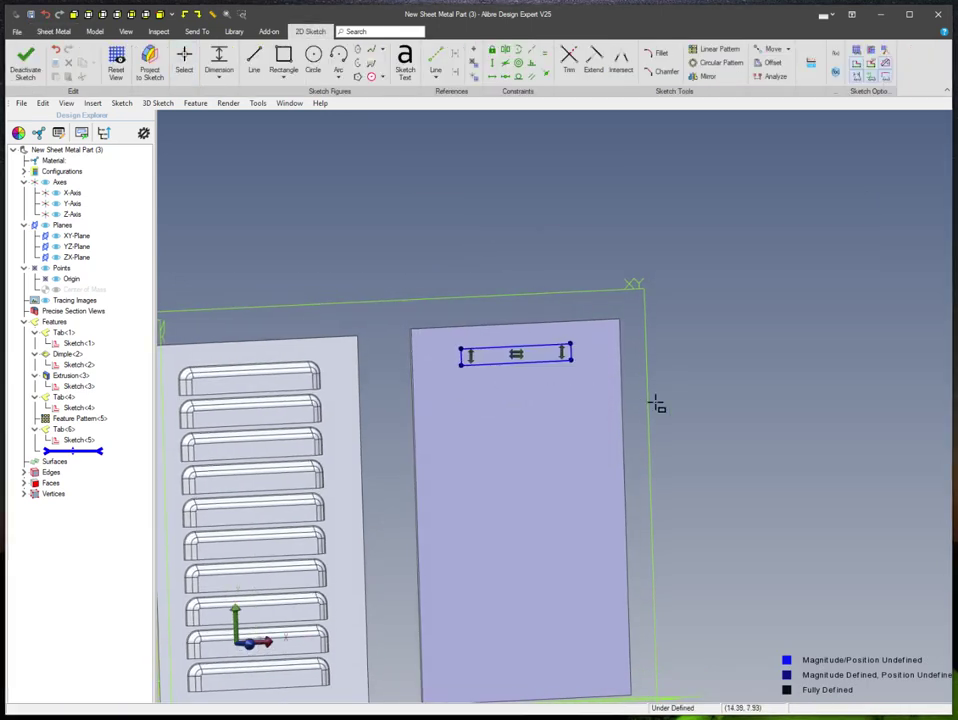
# Step: Dimension the sketched rectangle to 4.125 in wide and .937 in high
pyautogui.middleClick(675, 403)
pyautogui.click(925, 367)
pyautogui.scroll(3, 701, 407)
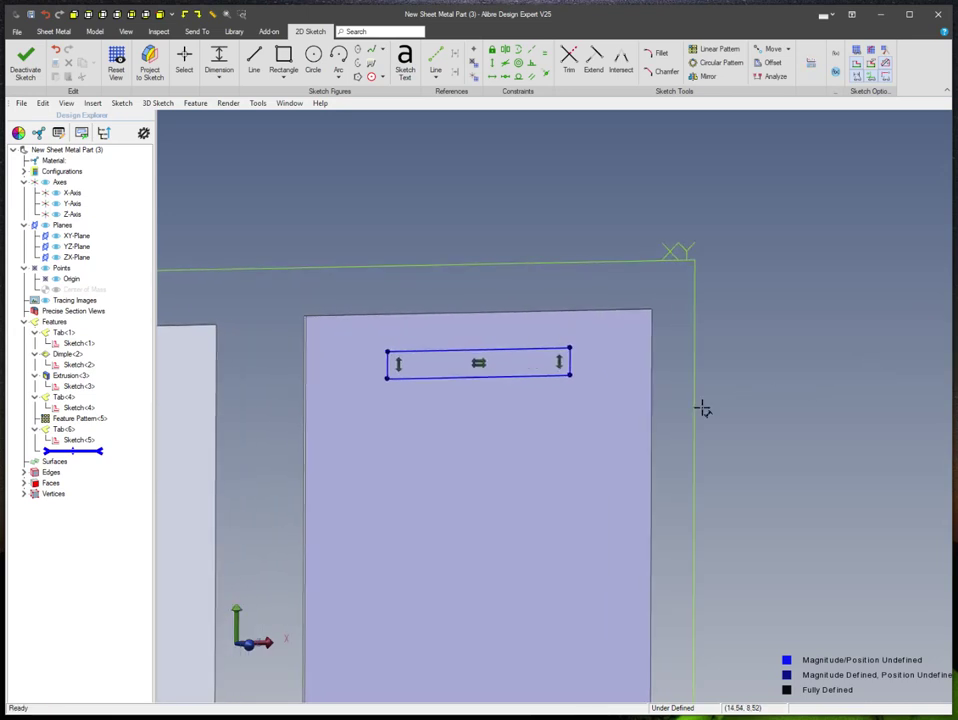
pyautogui.click(498, 421)
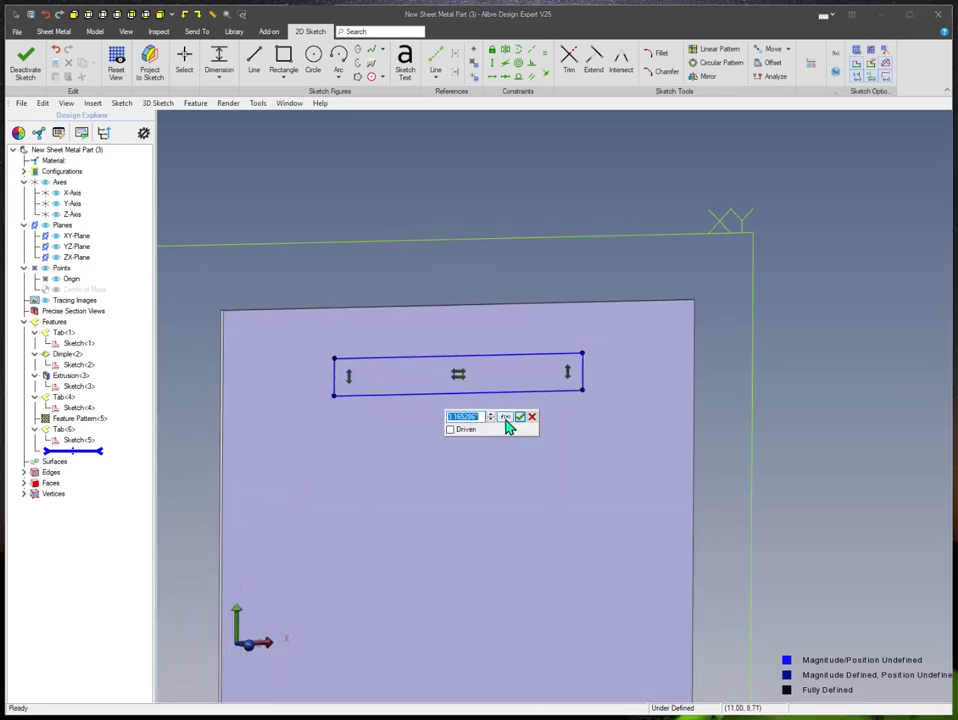
pyautogui.press('Return')
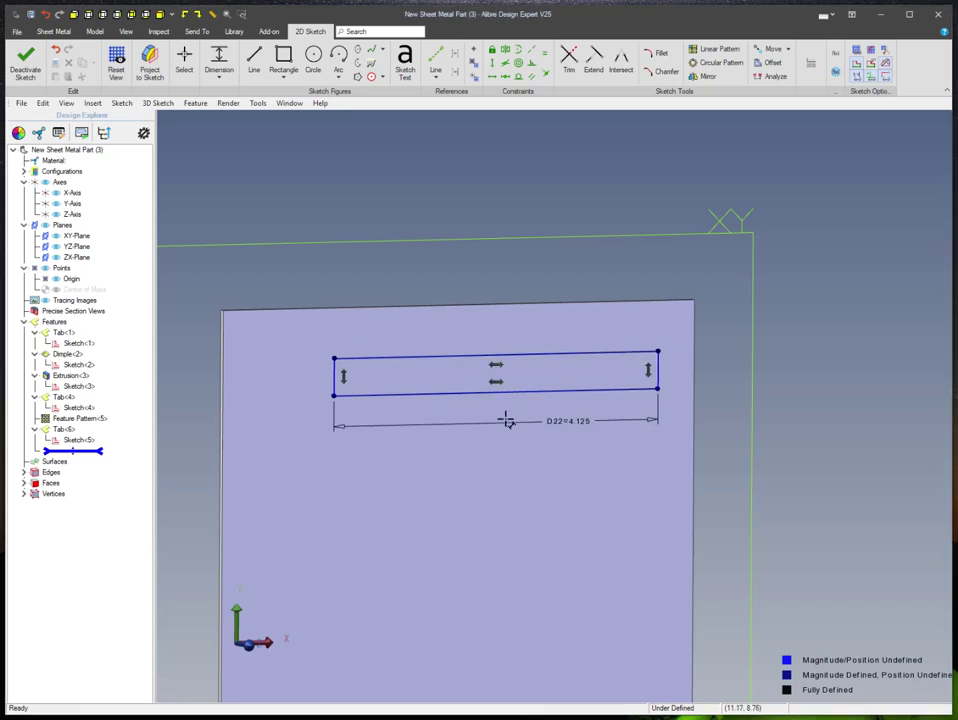
pyautogui.scroll(1, 705, 352)
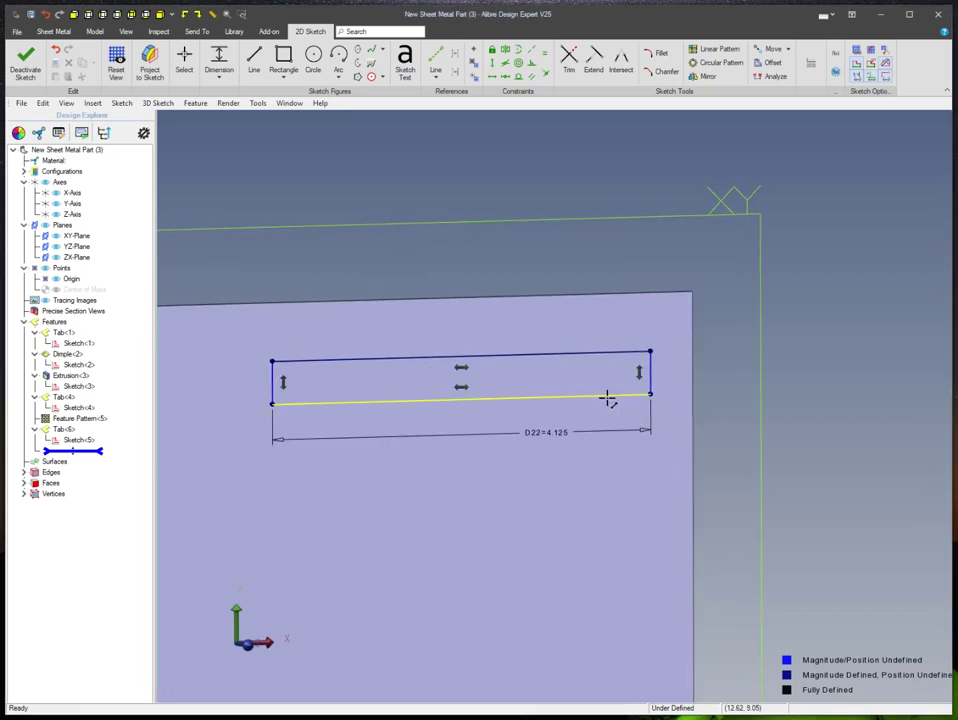
pyautogui.click(724, 372)
pyautogui.write('375')
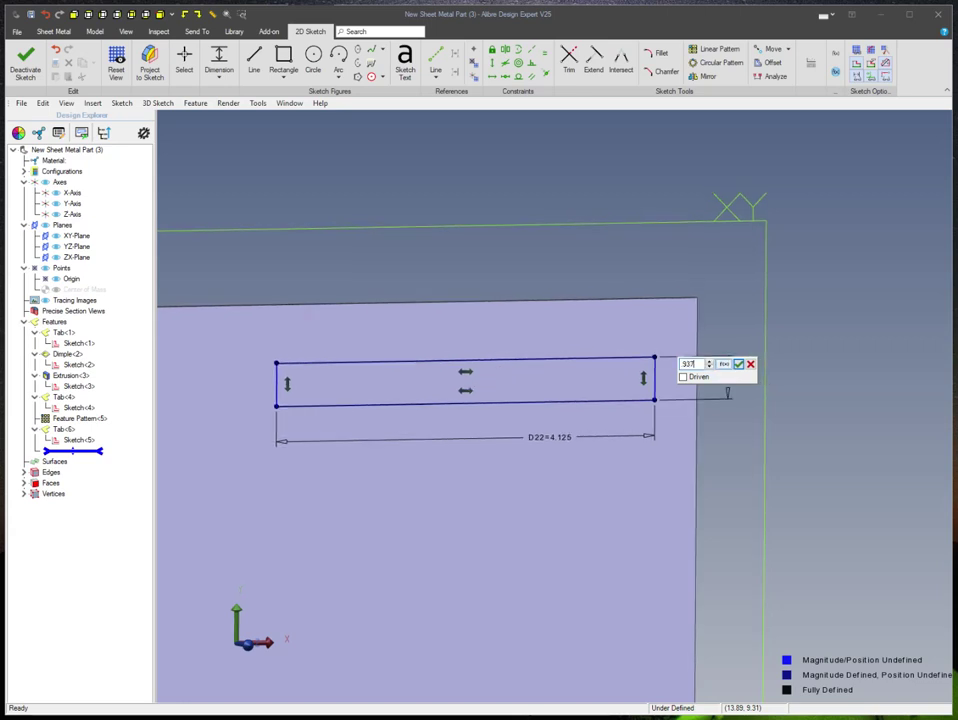
pyautogui.press('Return')
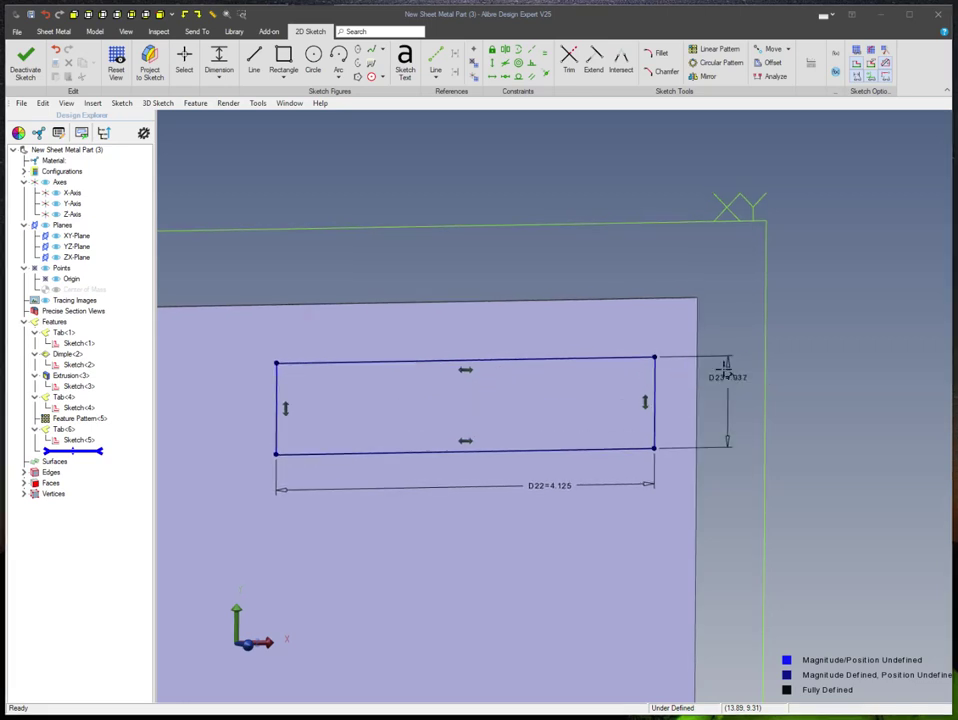
# Step: Move the rectangle closer to the panel's upper edge and dimension the gap to that edge as .5 in
pyautogui.middleClick(572, 300)
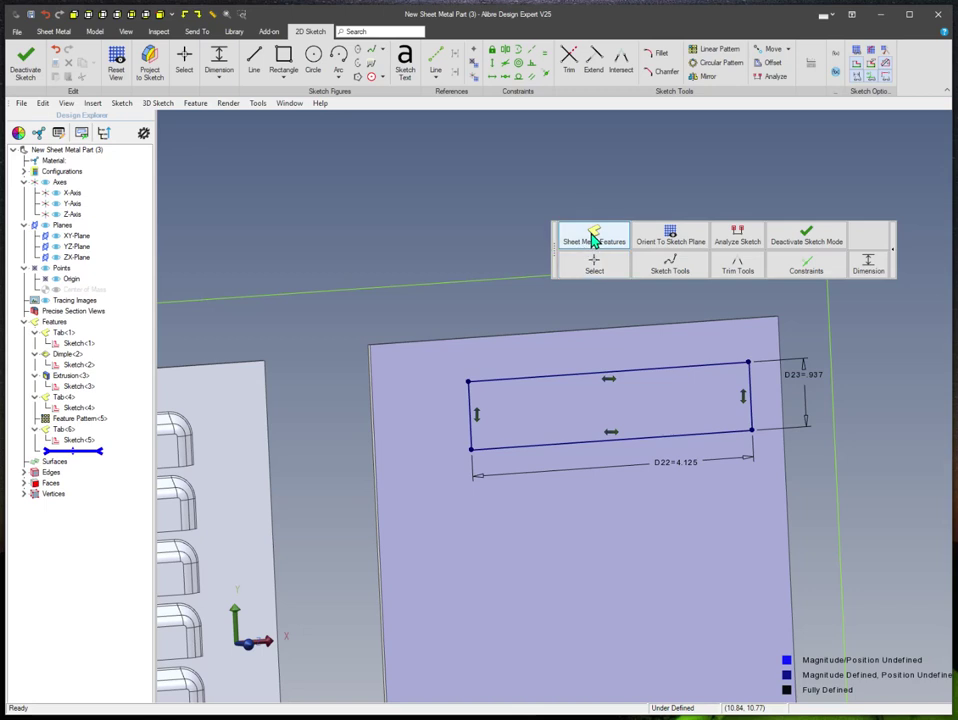
pyautogui.click(595, 264)
pyautogui.moveTo(467, 381)
pyautogui.mouseDown()
pyautogui.moveTo(417, 376)
pyautogui.moveTo(425, 363)
pyautogui.mouseUp()
pyautogui.middleClick(601, 302)
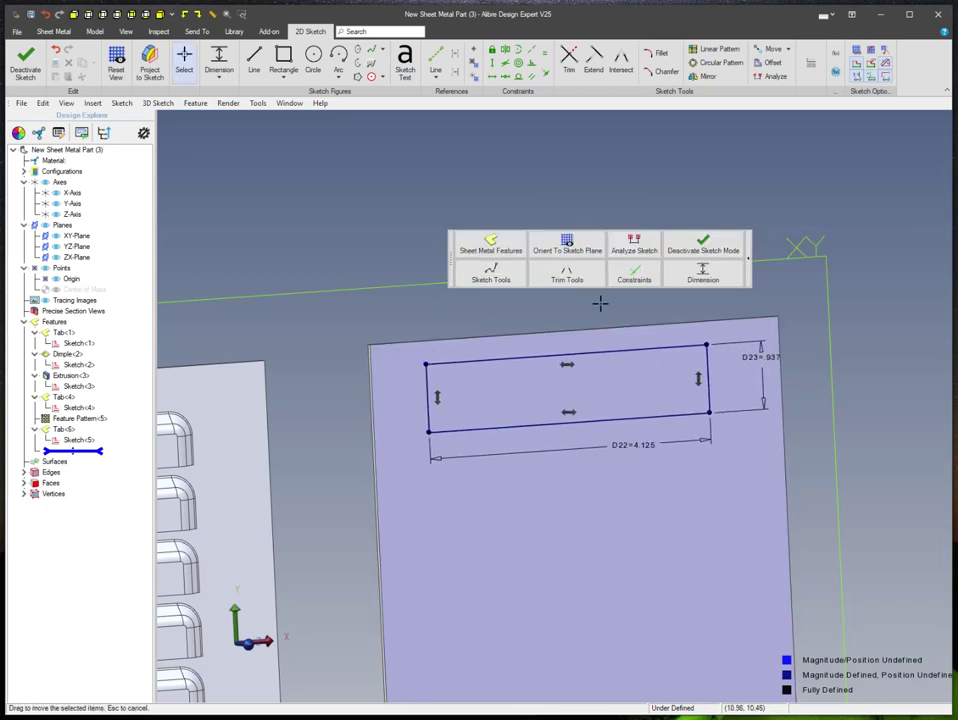
pyautogui.click(727, 272)
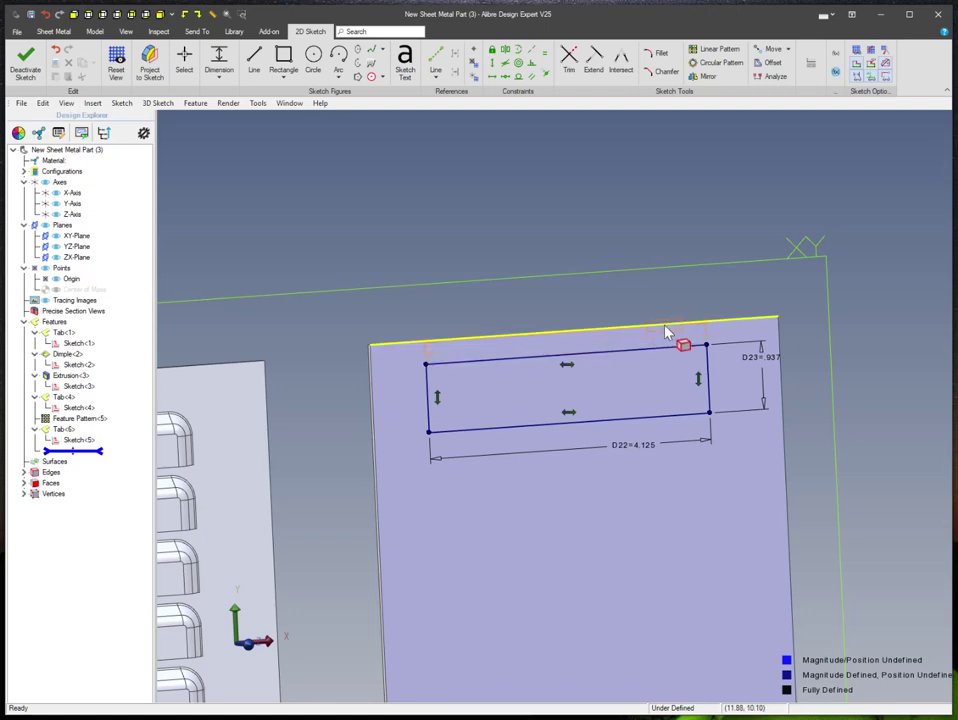
pyautogui.click(665, 326)
pyautogui.click(805, 331)
pyautogui.write('.5')
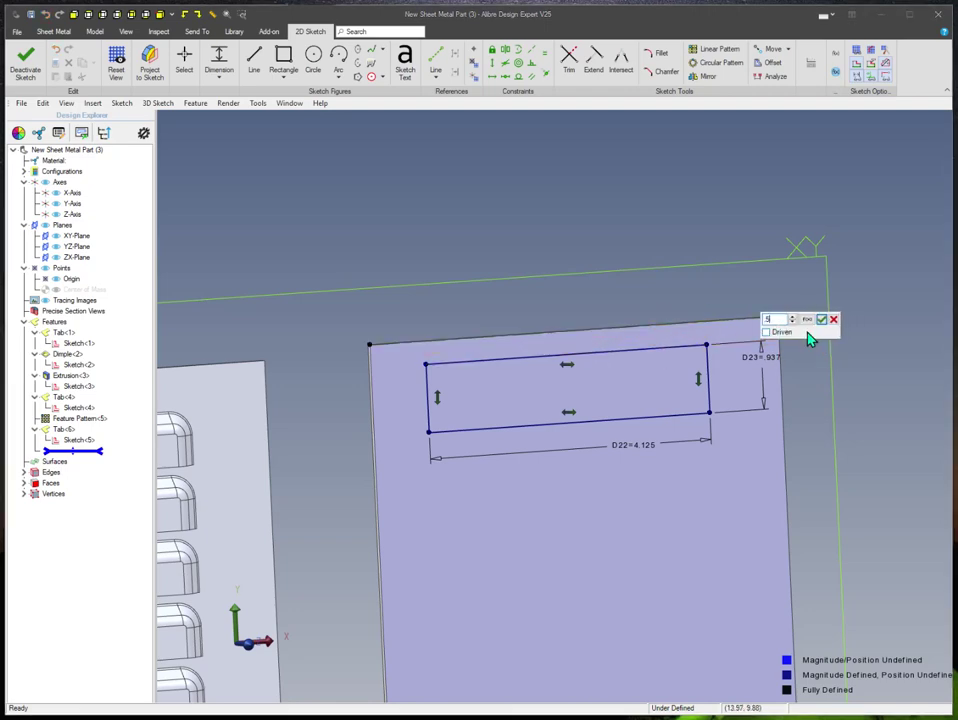
pyautogui.press('Return')
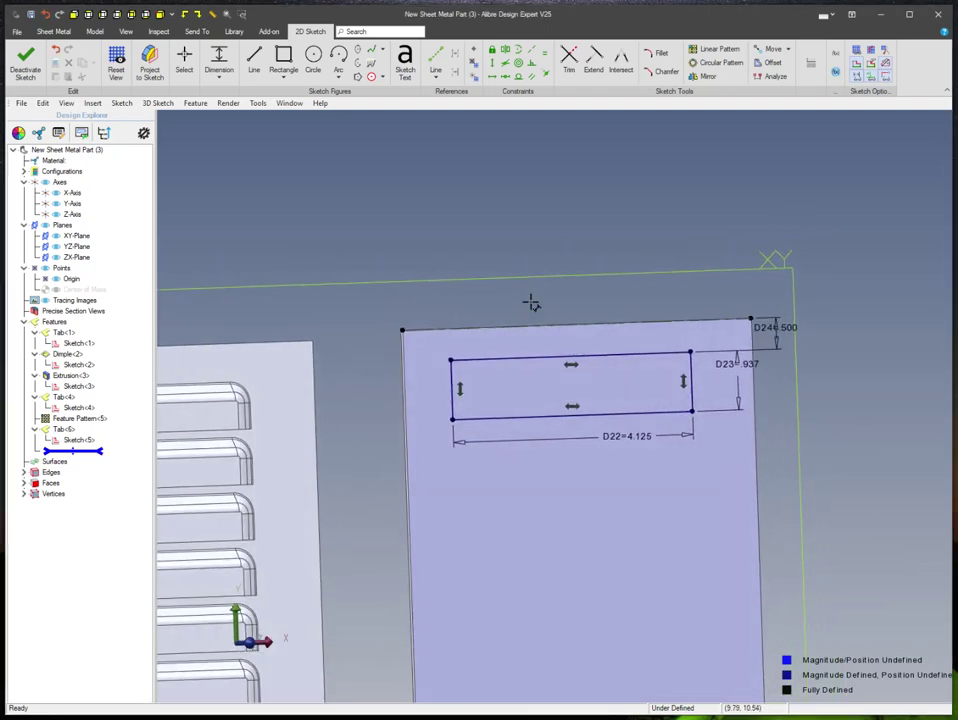
# Step: Cut the rectangle through the panel with a To Depth sheet metal cut of .075 in
pyautogui.middleClick(590, 262)
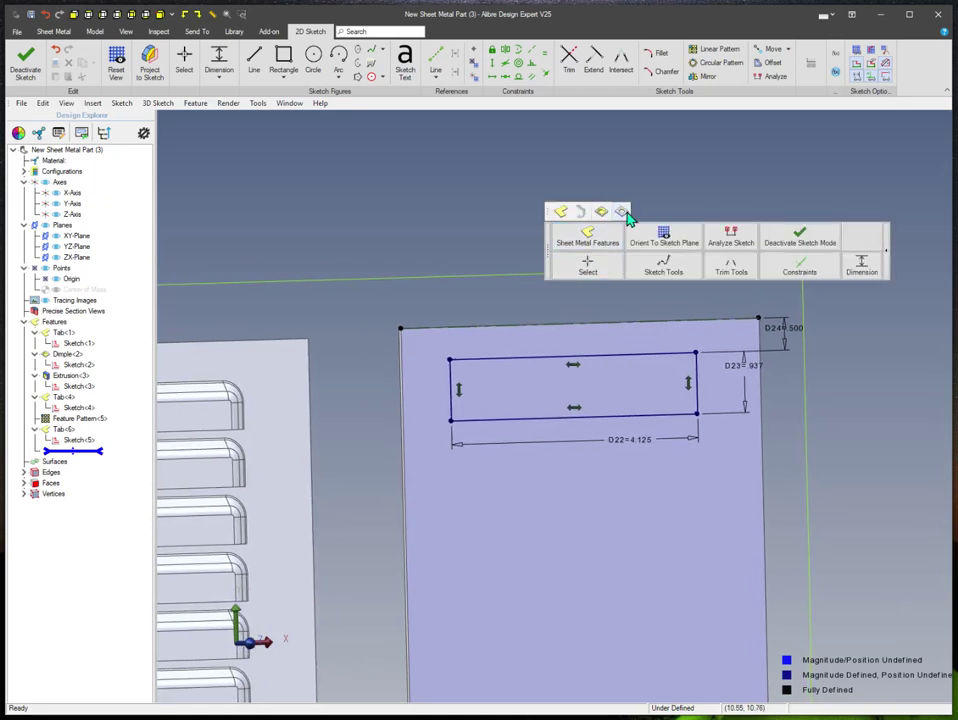
pyautogui.click(621, 212)
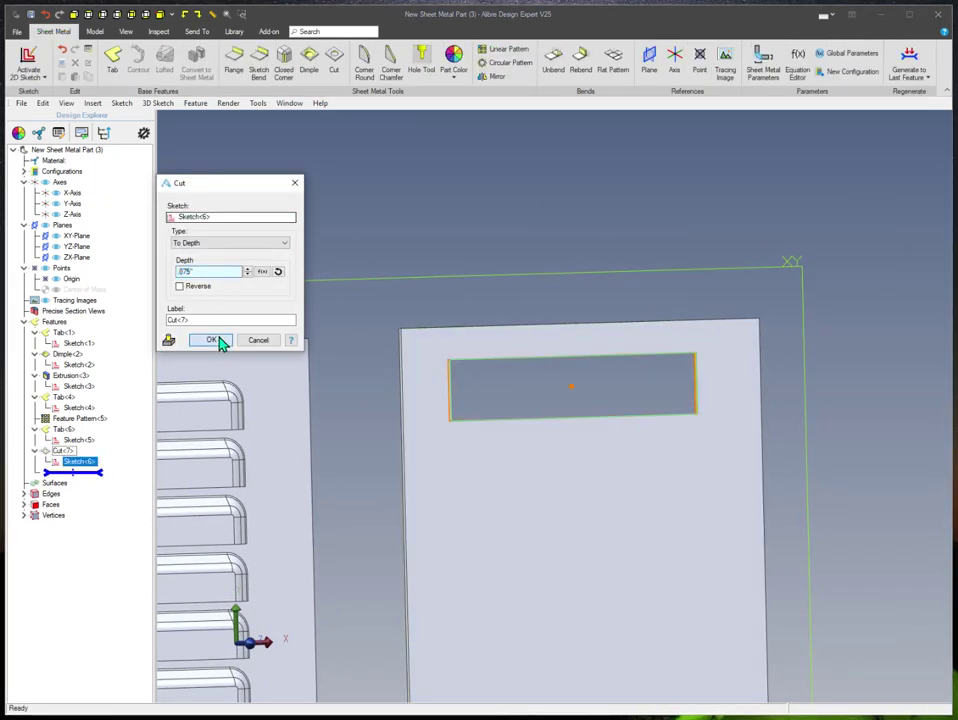
pyautogui.click(212, 340)
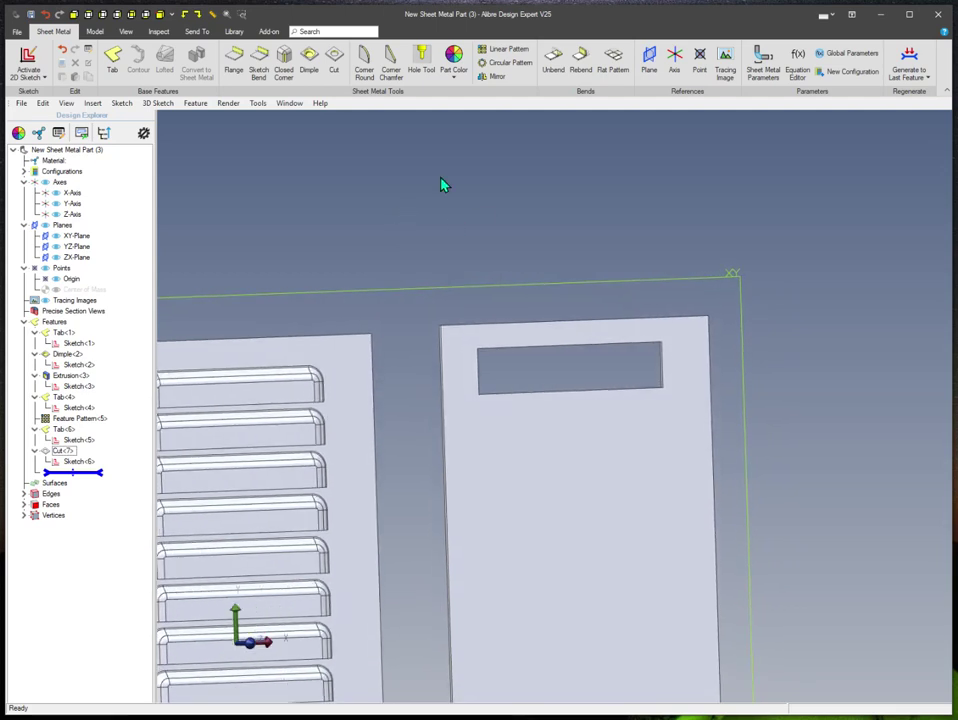
# Step: Start a Boolean Unite and insert one copy of LOUVER_CLOSED END.AD_PRT just above the panel with the cutout
pyautogui.click(95, 32)
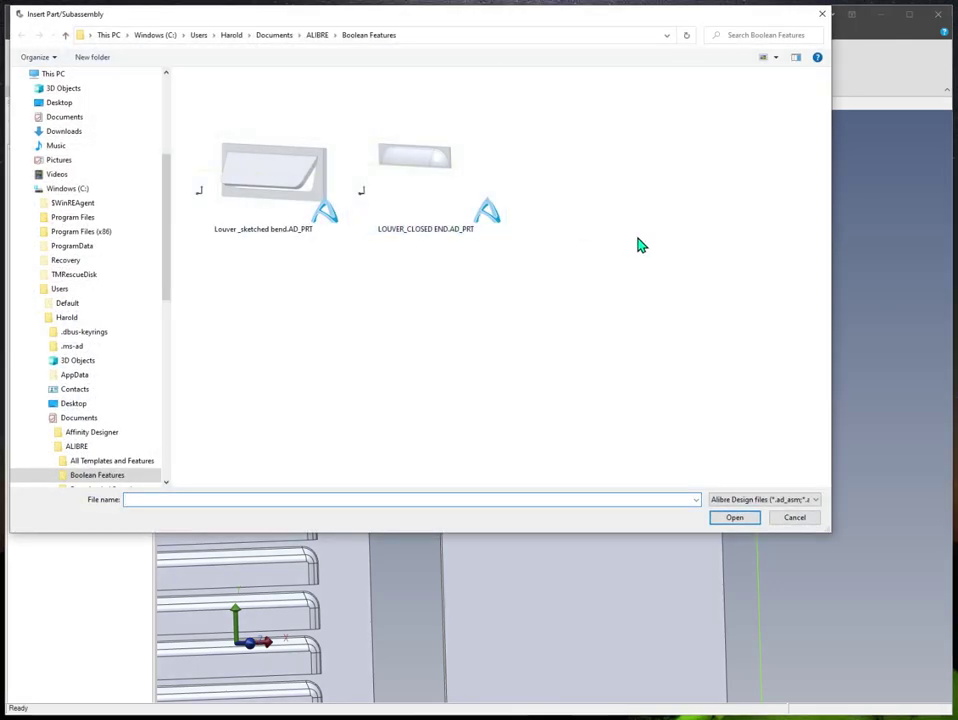
pyautogui.click(443, 178)
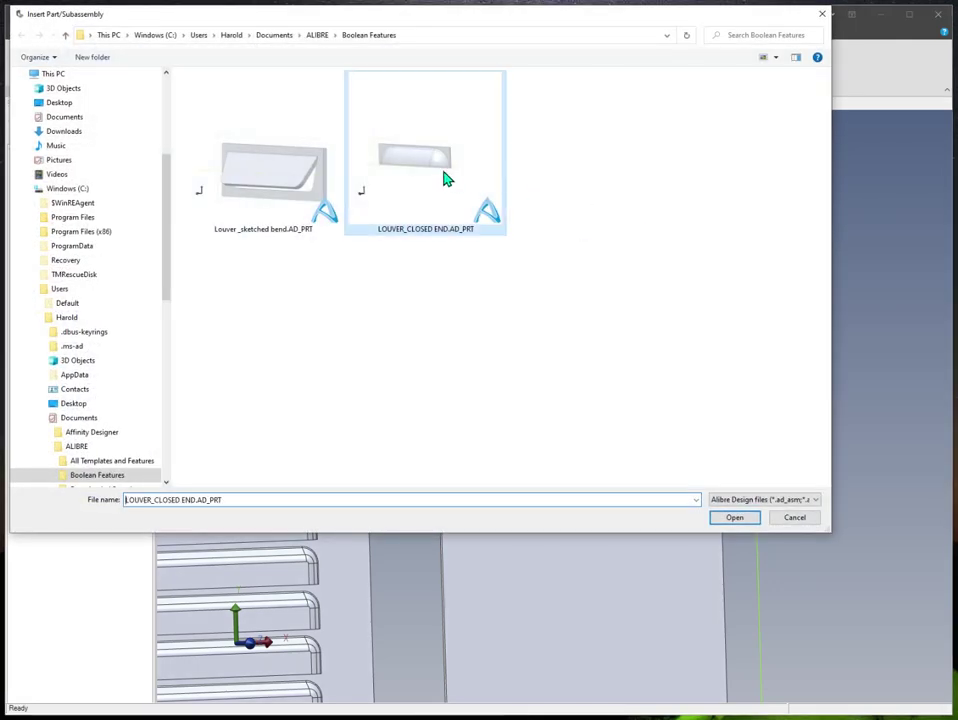
pyautogui.click(735, 518)
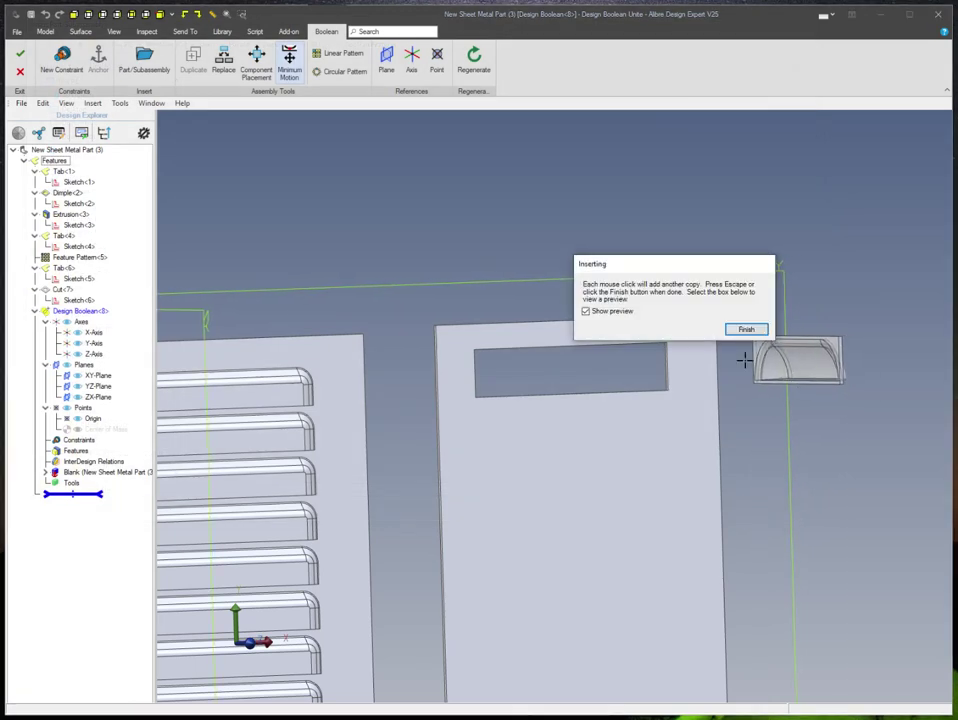
pyautogui.click(519, 292)
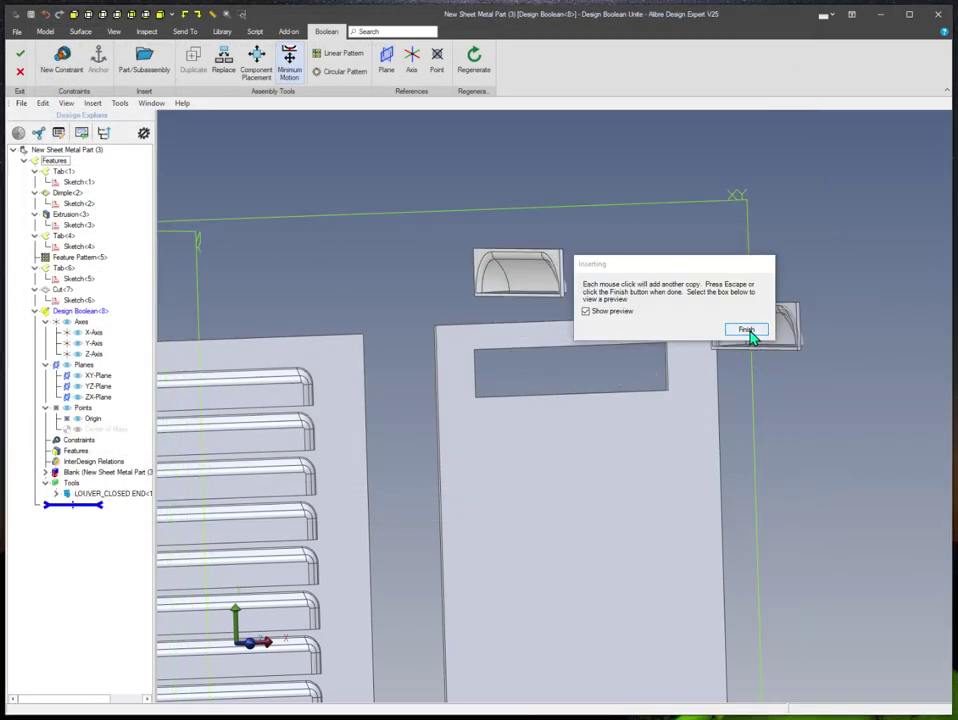
pyautogui.click(746, 329)
# Step: Add a coincident constraint between the louver base's front face and the panel's front face, with the alignment flipped
pyautogui.moveTo(658, 278); pyautogui.dragTo(247, 182, button='middle')
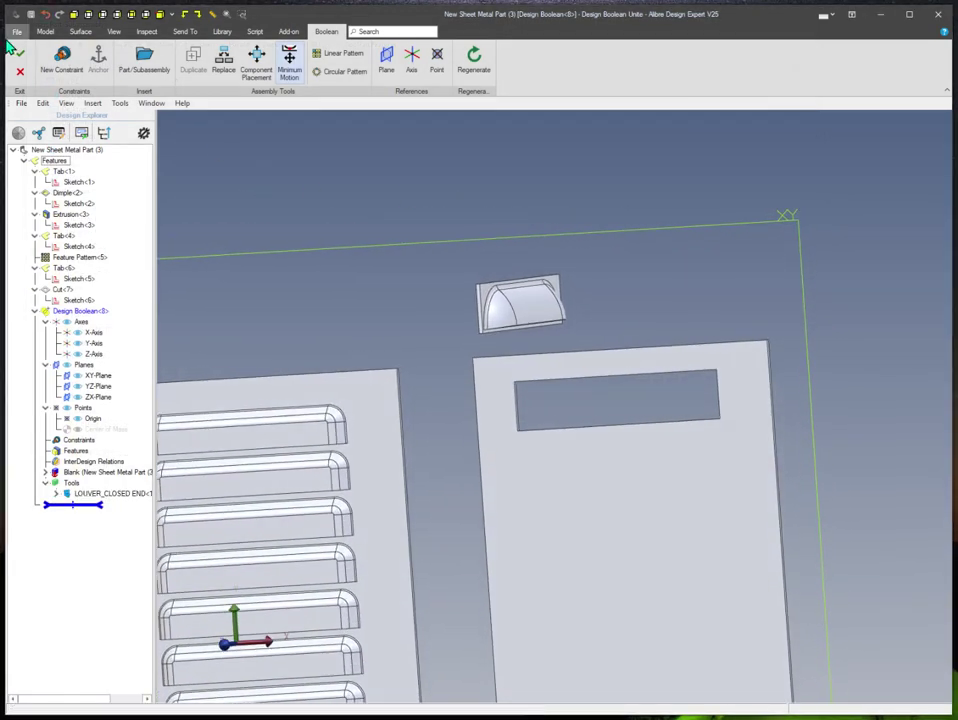
pyautogui.click(60, 57)
pyautogui.scroll(3, 560, 237)
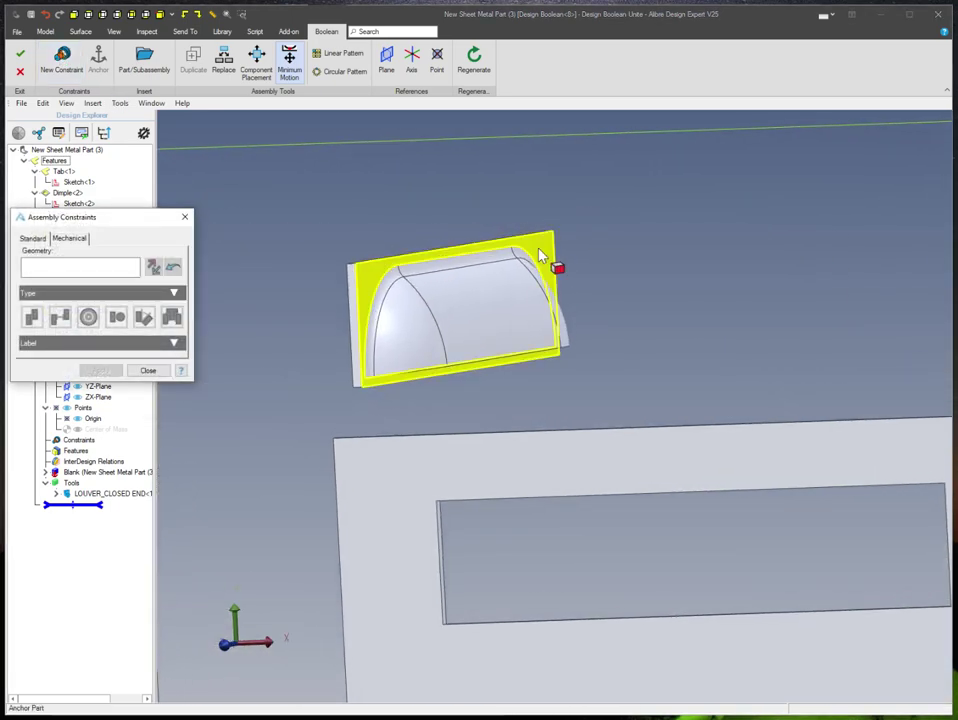
pyautogui.click(540, 257)
pyautogui.scroll(-3, 540, 252)
pyautogui.moveTo(470, 500); pyautogui.dragTo(541, 502, button='middle')
pyautogui.click(541, 502)
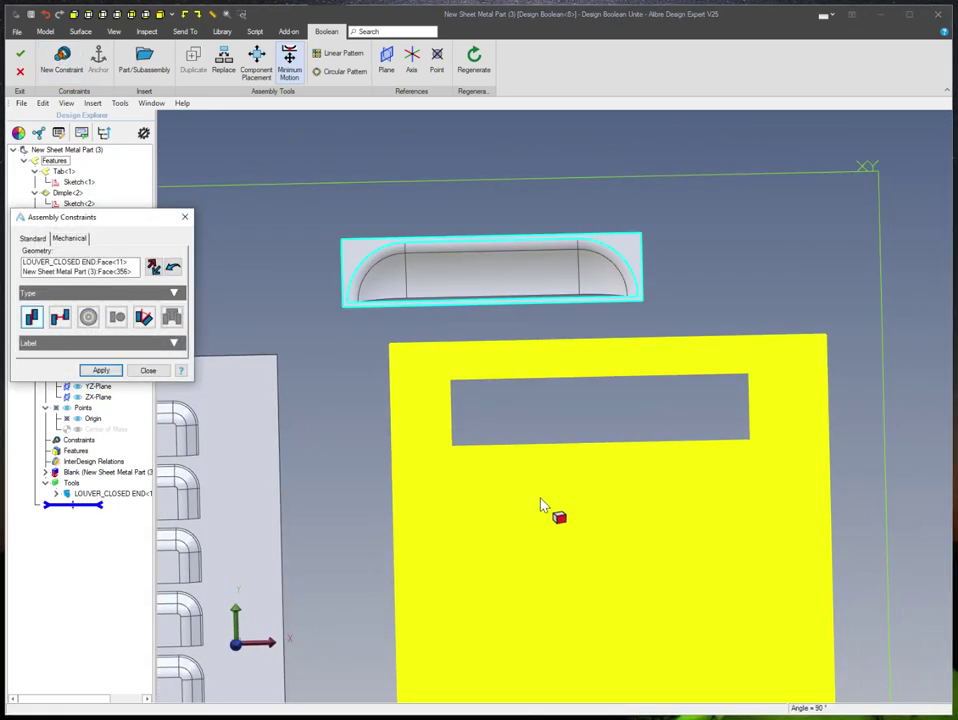
pyautogui.click(153, 266)
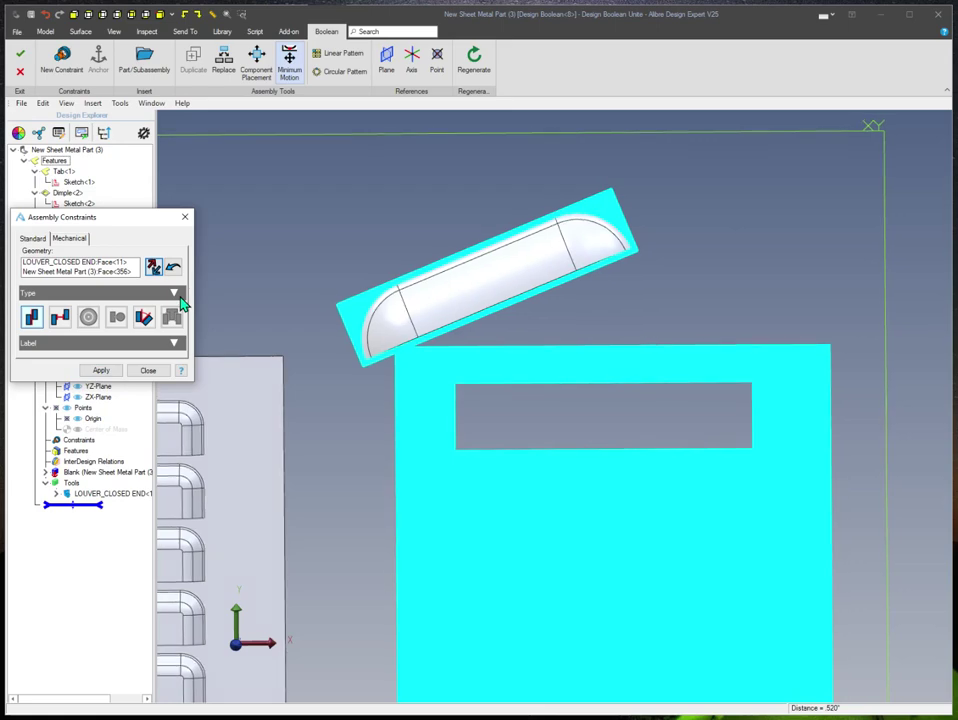
pyautogui.click(103, 371)
# Step: Add a coincident constraint between the lower edge face of the louver base and the lower edge face of the panel cutout
pyautogui.scroll(6, 509, 366)
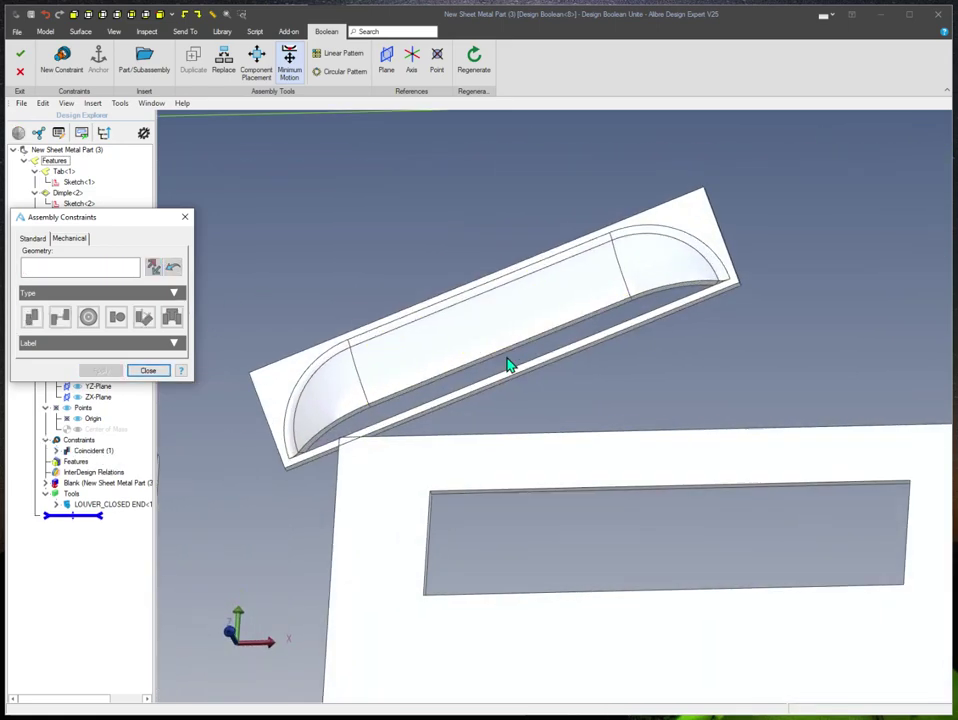
pyautogui.click(509, 338)
pyautogui.scroll(5, 509, 338)
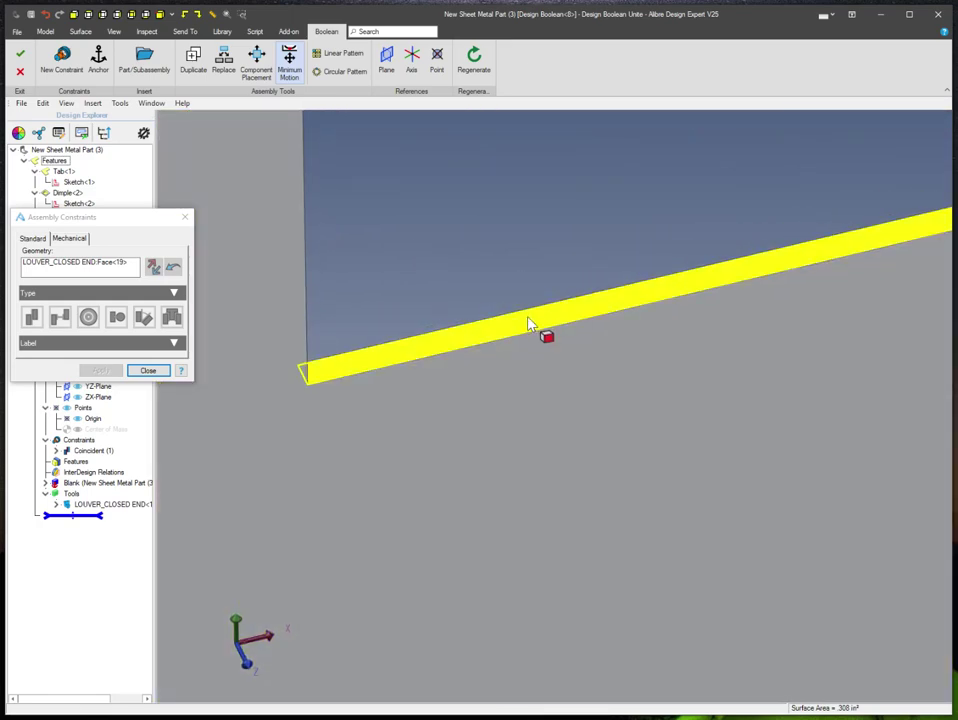
pyautogui.click(528, 325)
pyautogui.scroll(-5, 528, 329)
pyautogui.click(107, 374)
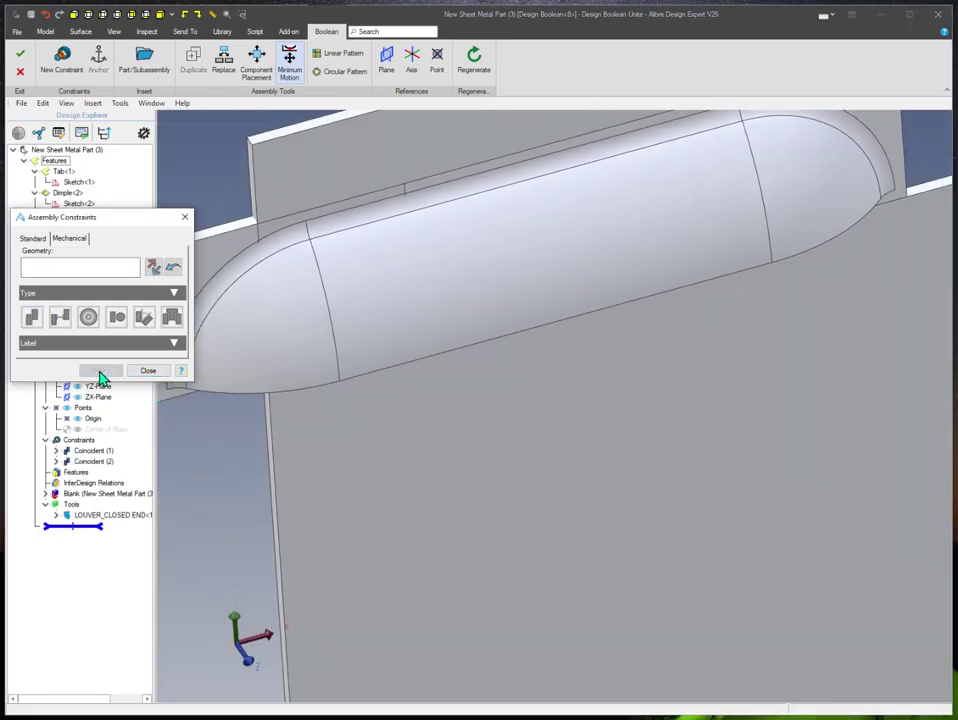
# Step: Add a coincident constraint between the louver base's end face and the cutout's matching end face, and commit the Boolean Unite
pyautogui.moveTo(500, 328); pyautogui.dragTo(611, 366, button='middle')
pyautogui.click(415, 305)
pyautogui.click(673, 345)
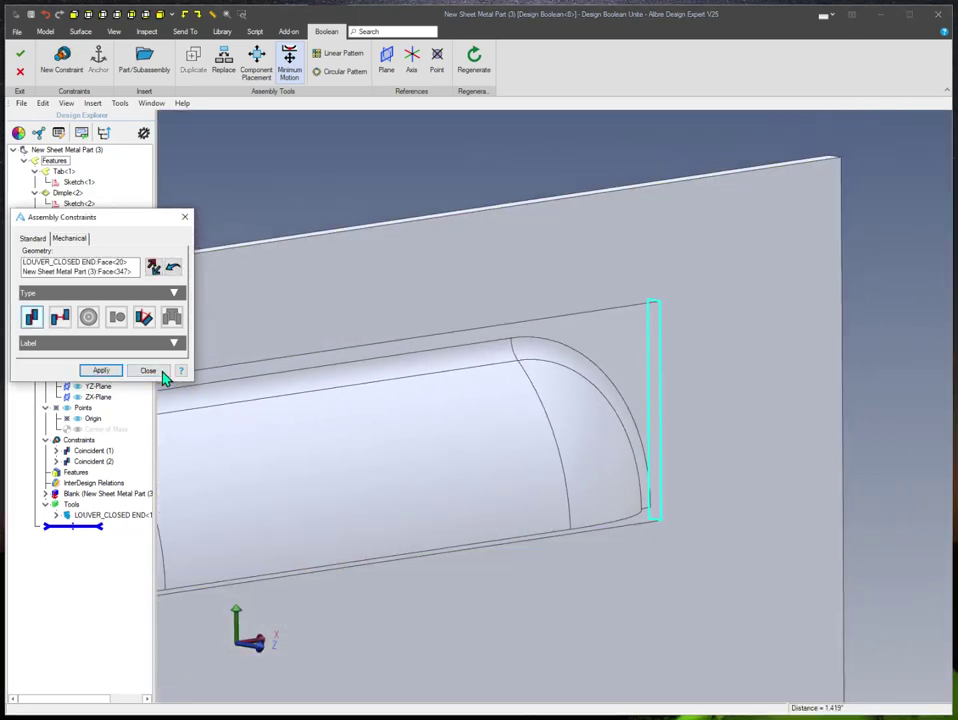
pyautogui.click(100, 370)
pyautogui.click(156, 371)
pyautogui.scroll(-3, 334, 248)
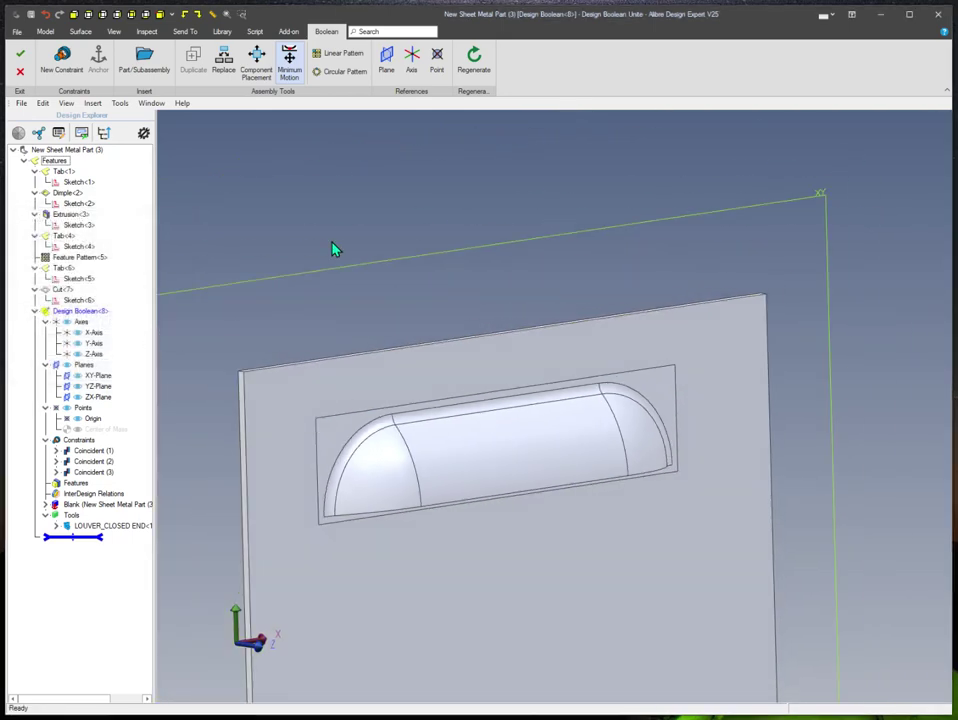
pyautogui.moveTo(334, 248); pyautogui.dragTo(394, 214, button='middle')
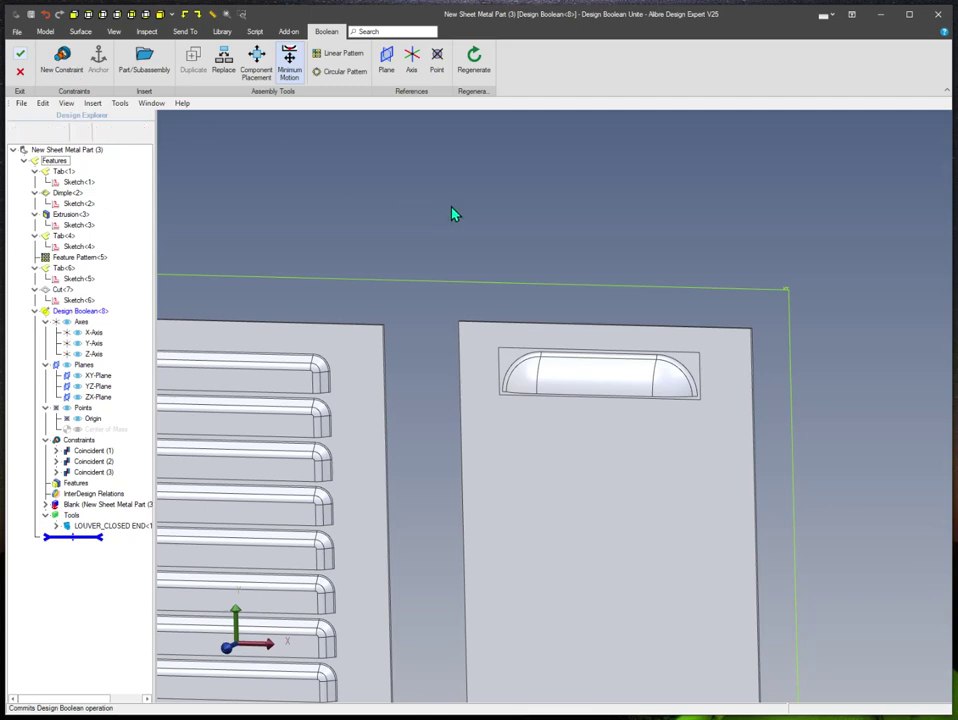
pyautogui.scroll(-2, 812, 347)
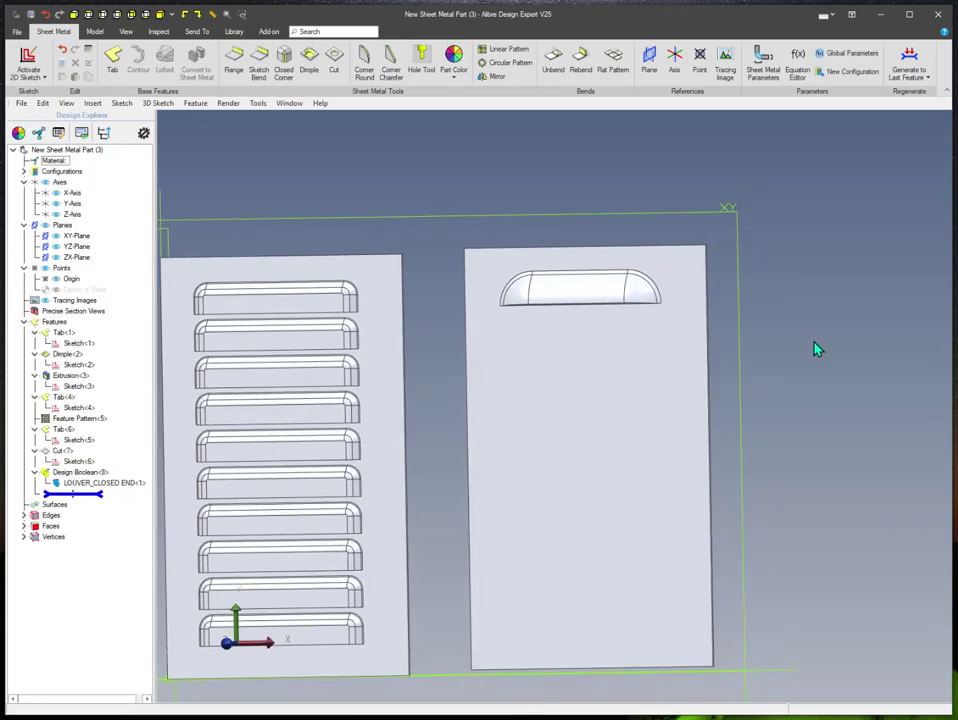
# Step: Examine the united louver on the panel from several angles
pyautogui.scroll(4, 812, 347)
pyautogui.scroll(2, 868, 370)
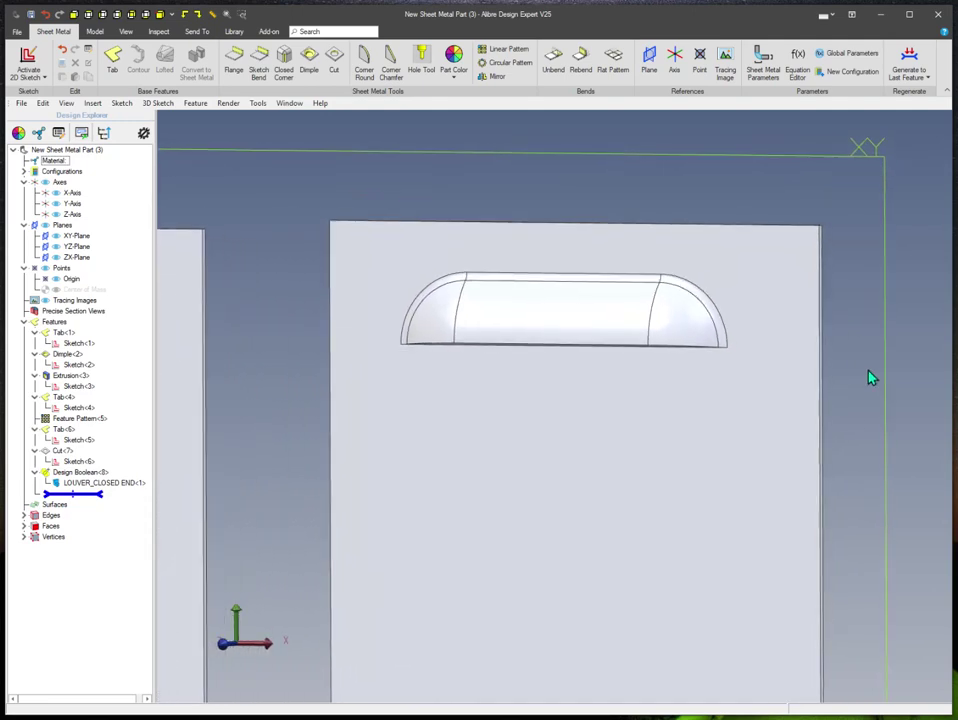
pyautogui.moveTo(868, 370); pyautogui.dragTo(858, 343, button='middle')
pyautogui.moveTo(752, 230); pyautogui.dragTo(319, 244, button='middle')
pyautogui.moveTo(742, 244); pyautogui.dragTo(539, 271, button='middle')
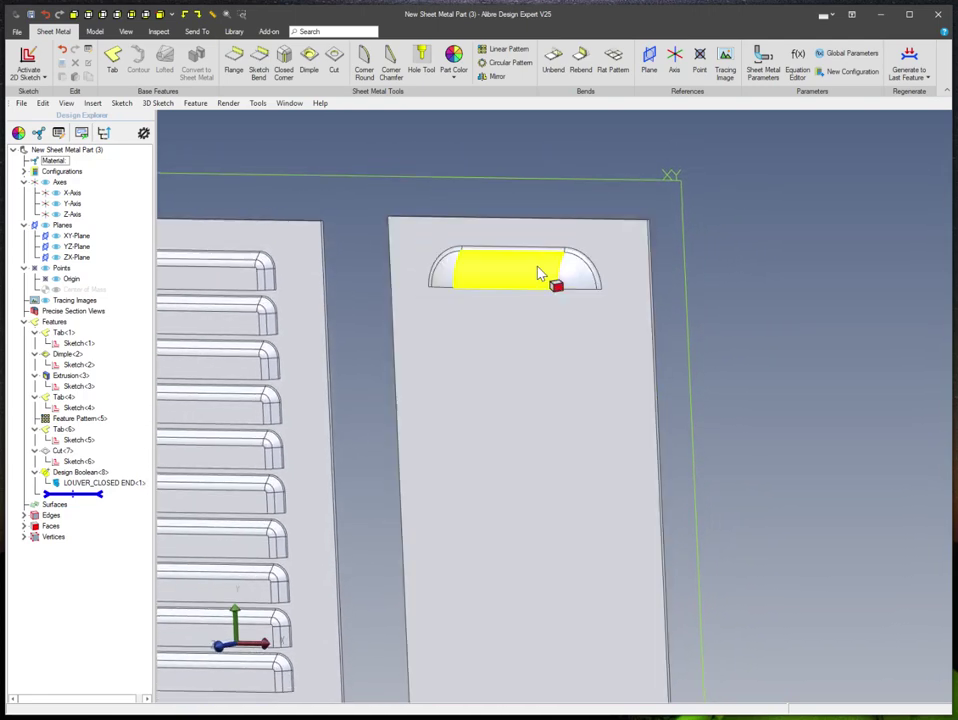
pyautogui.moveTo(352, 333); pyautogui.dragTo(420, 404, button='middle')
pyautogui.scroll(-3, 508, 587)
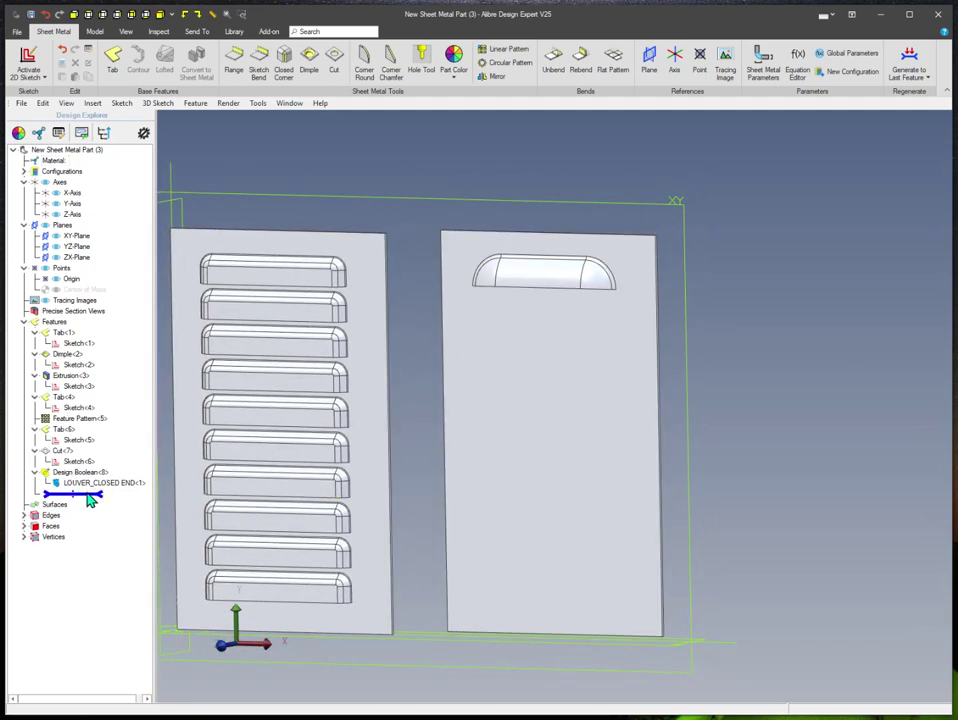
# Step: Roll the history back to before the Design Boolean and start a linear pattern of the rectangular cut along the reversed Y-Axis
pyautogui.moveTo(88, 496); pyautogui.dragTo(84, 470)
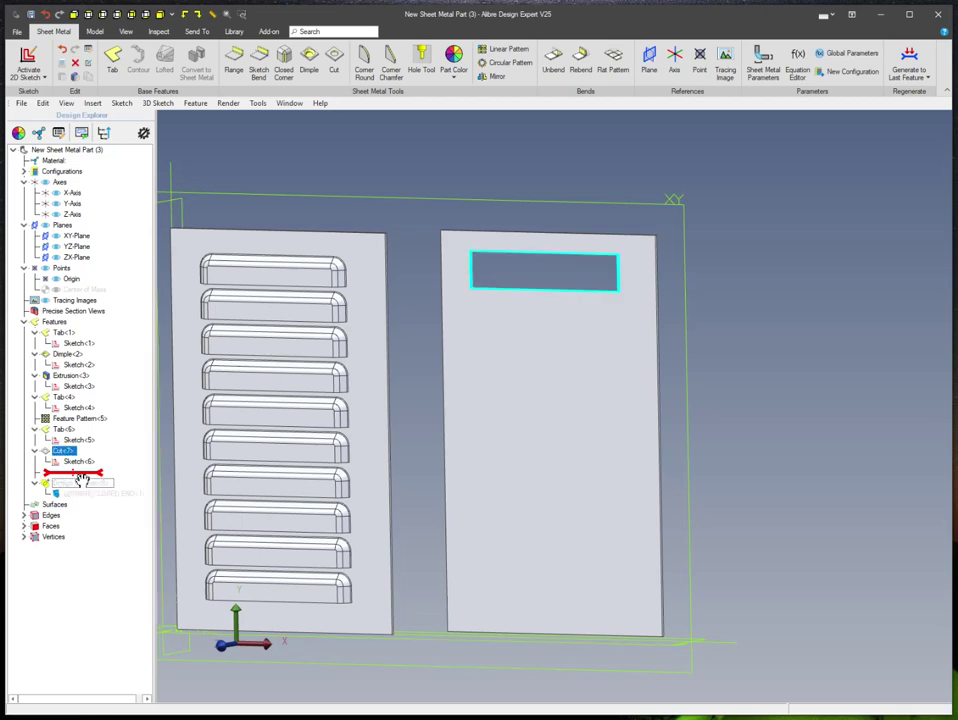
pyautogui.scroll(4, 738, 278)
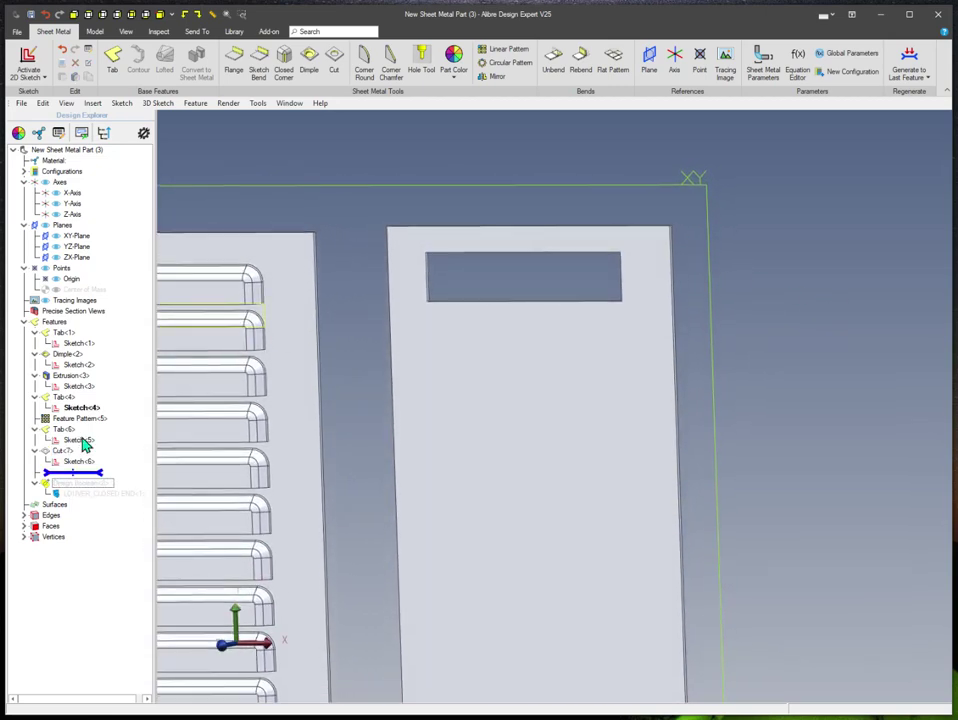
pyautogui.click(497, 55)
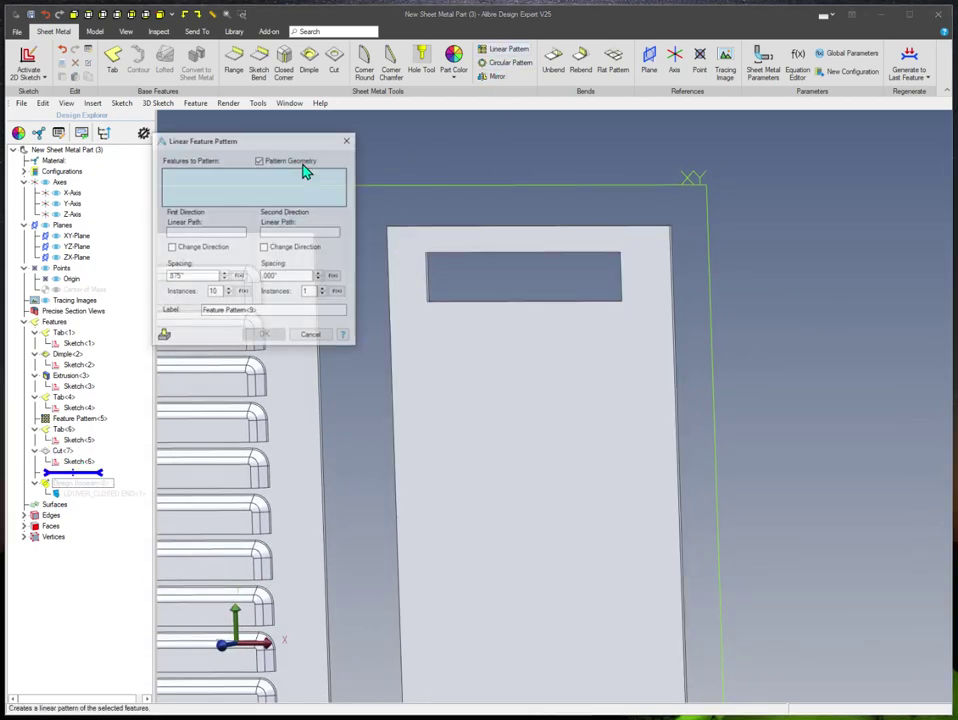
pyautogui.click(63, 451)
pyautogui.scroll(-3, 433, 302)
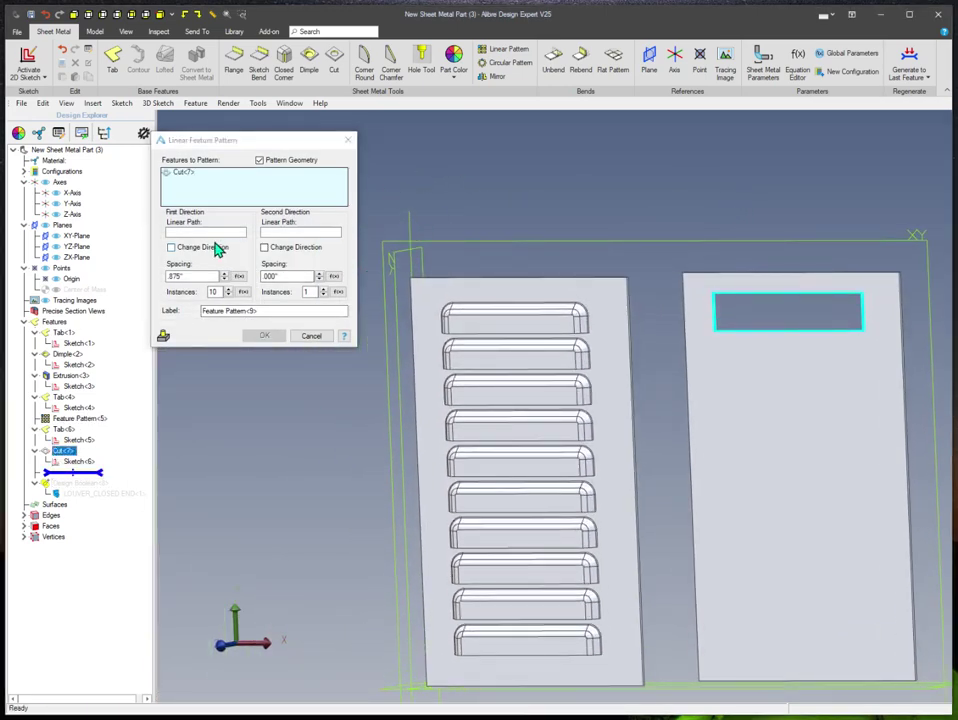
pyautogui.click(392, 252)
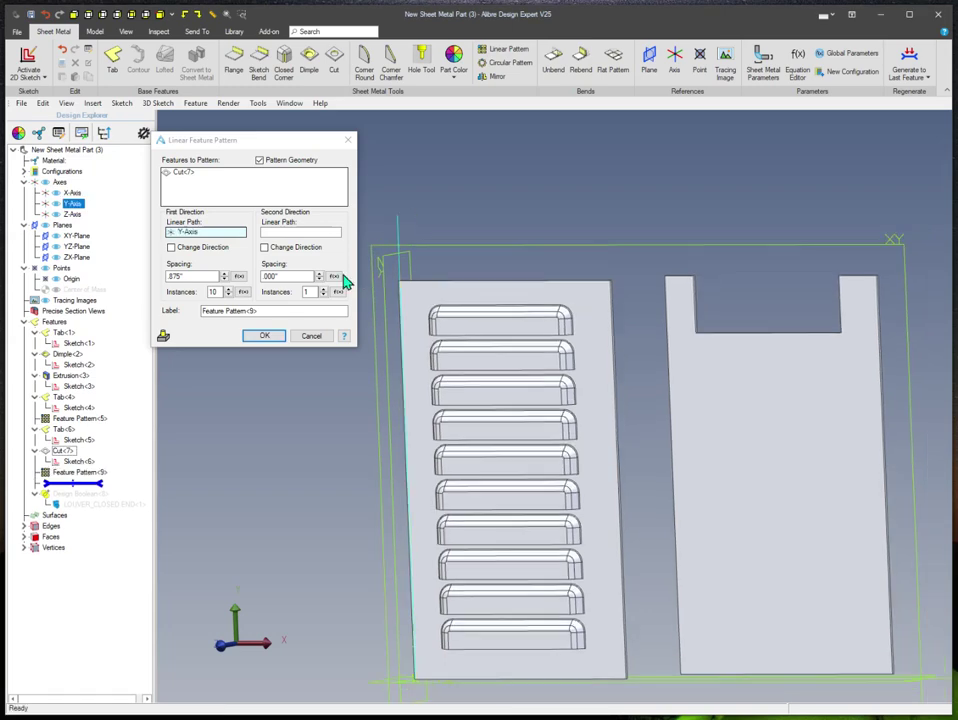
pyautogui.click(171, 247)
pyautogui.click(171, 247)
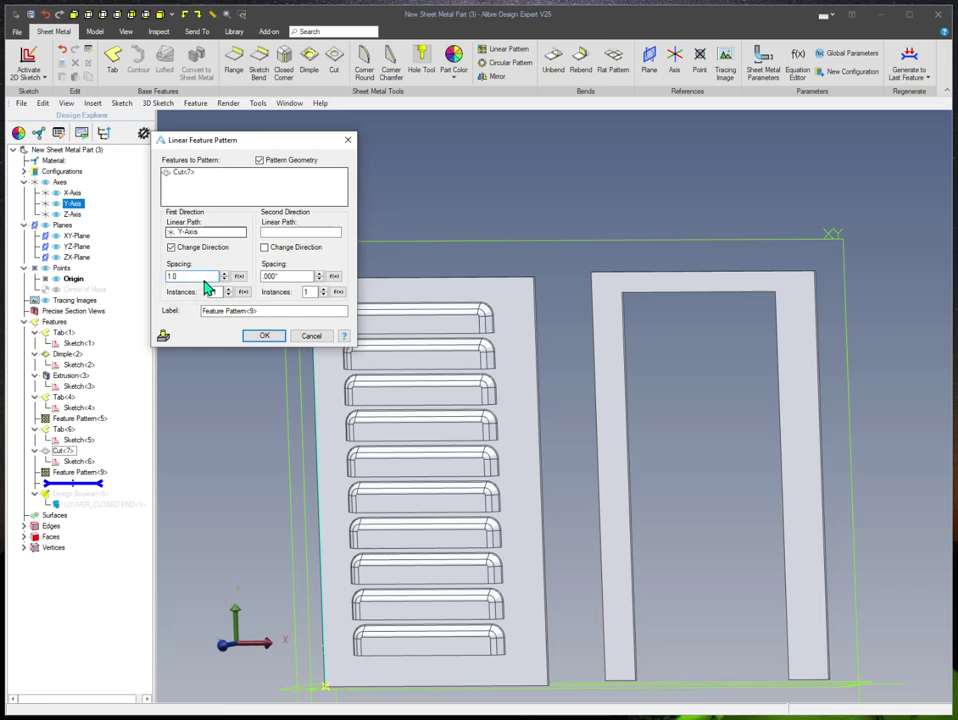
# Step: Try a spacing of 1.000 in with 9 instances for the cut pattern
pyautogui.press('Tab')
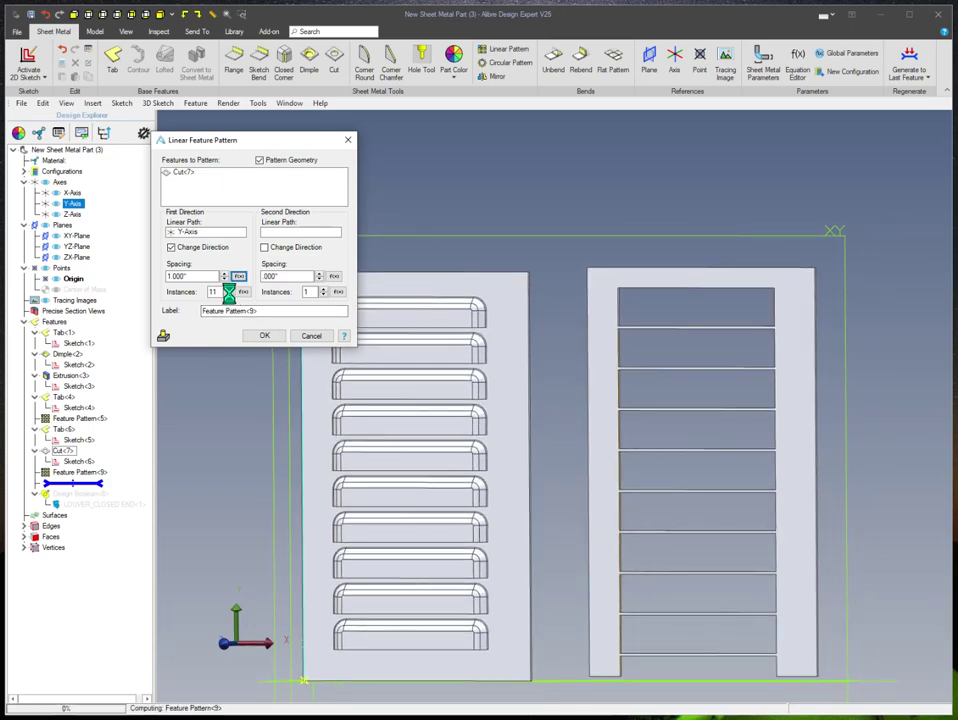
pyautogui.click(229, 295)
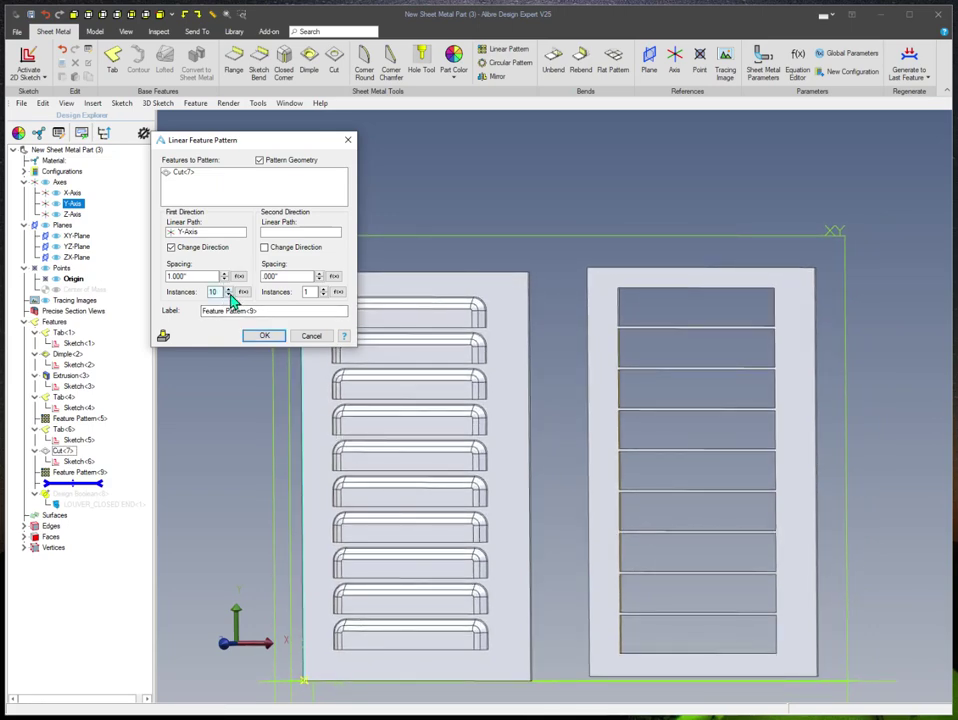
pyautogui.click(229, 295)
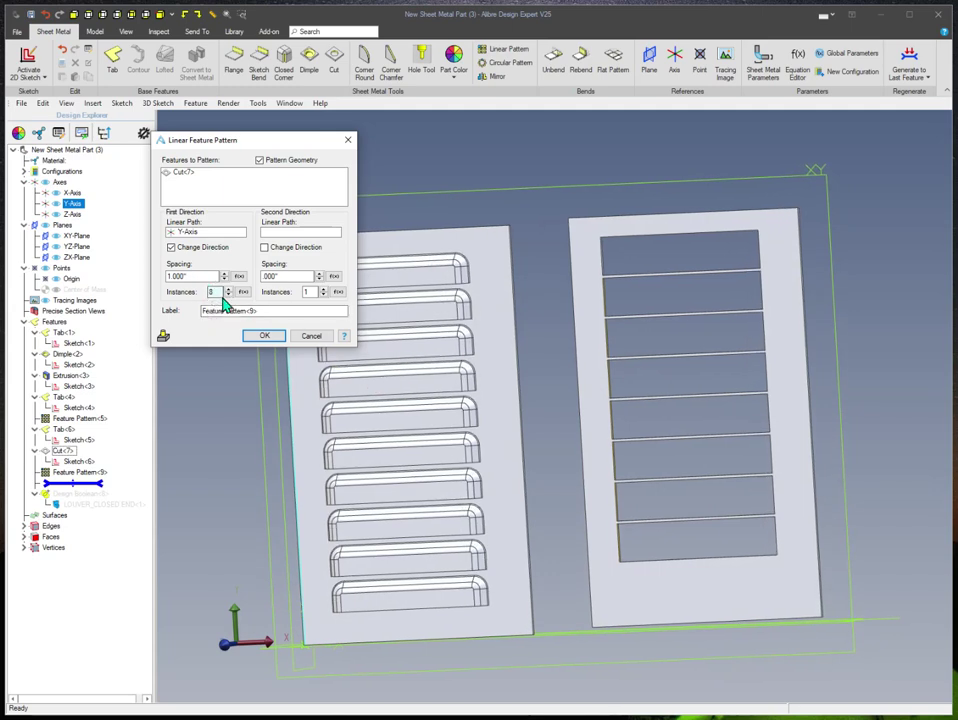
pyautogui.click(228, 290)
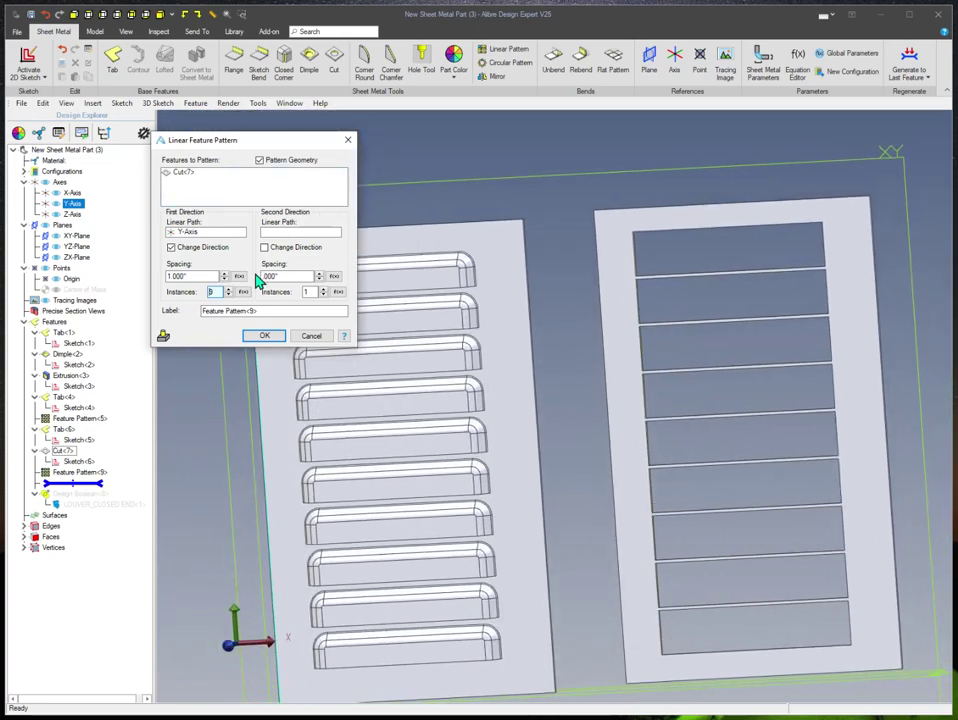
# Step: Set the cut pattern to 1.125 in spacing with 8 instances and create it
pyautogui.moveTo(201, 277); pyautogui.dragTo(151, 279)
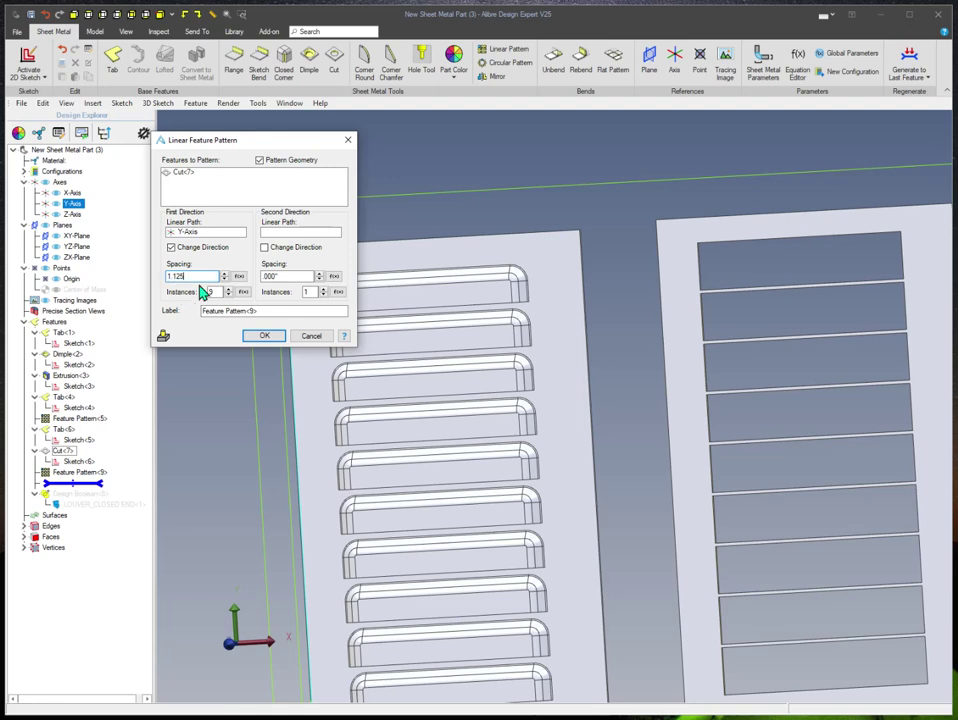
pyautogui.press('Tab')
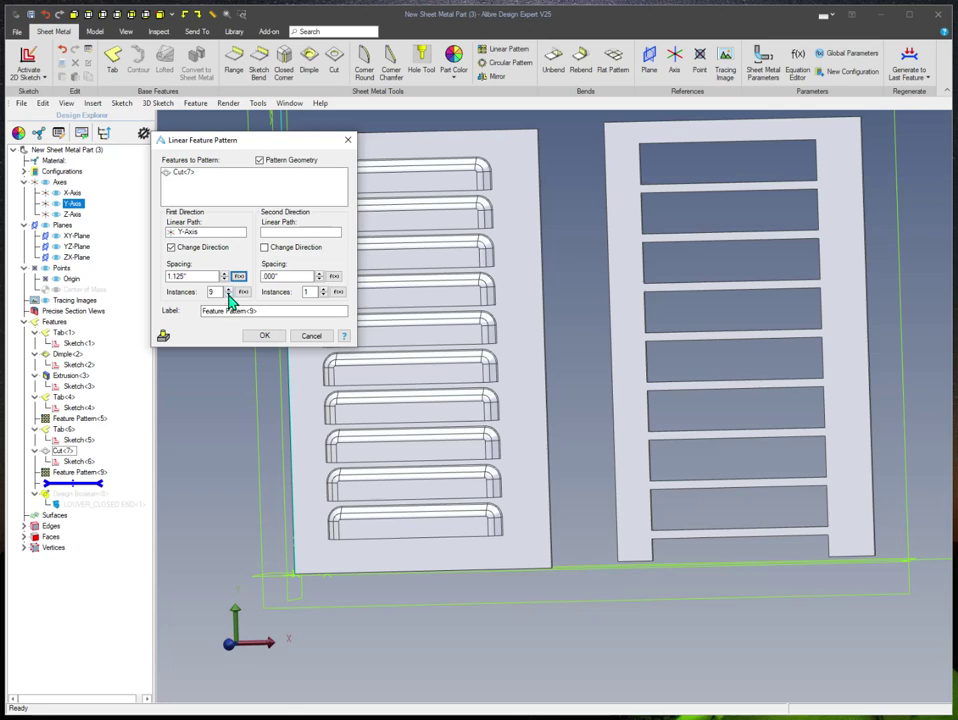
pyautogui.click(228, 295)
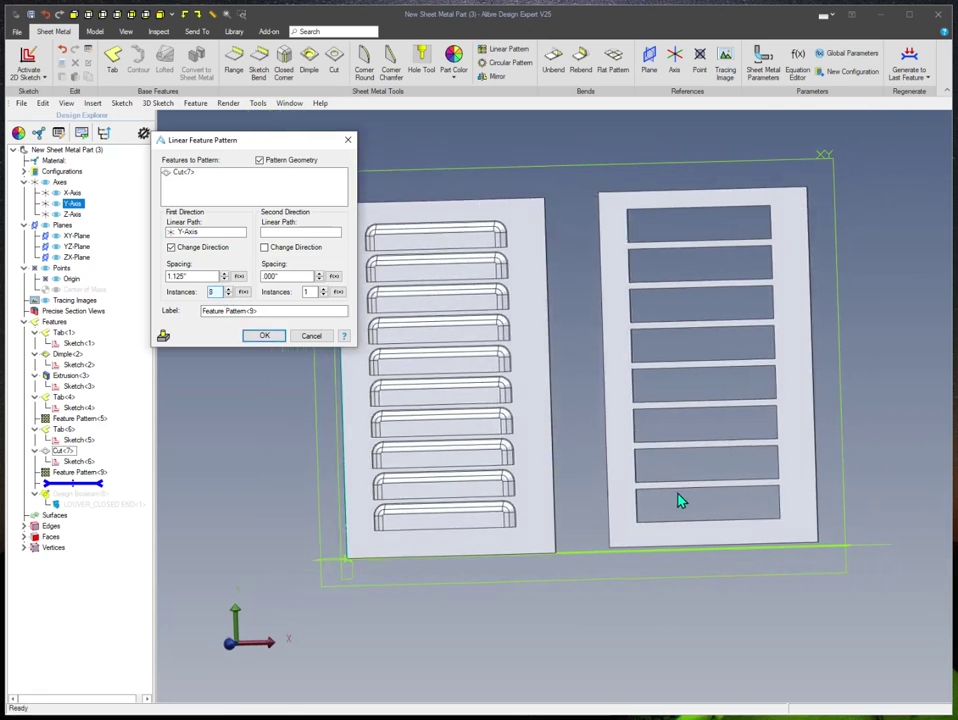
pyautogui.click(262, 336)
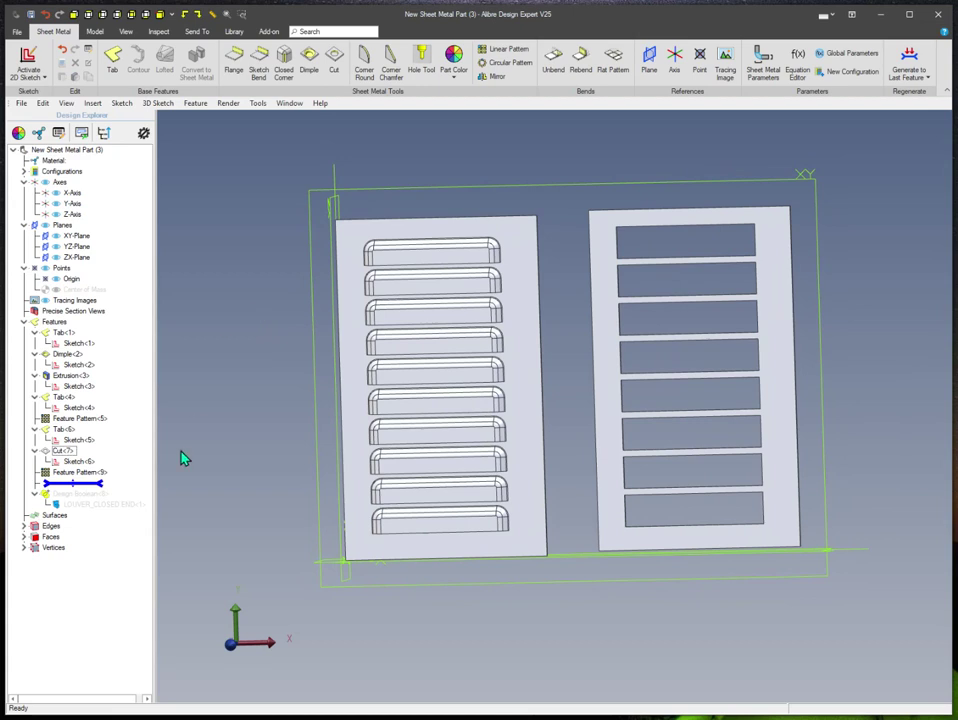
# Step: Roll the history forward past the Design Boolean and open that Boolean for editing
pyautogui.moveTo(103, 489); pyautogui.dragTo(93, 506)
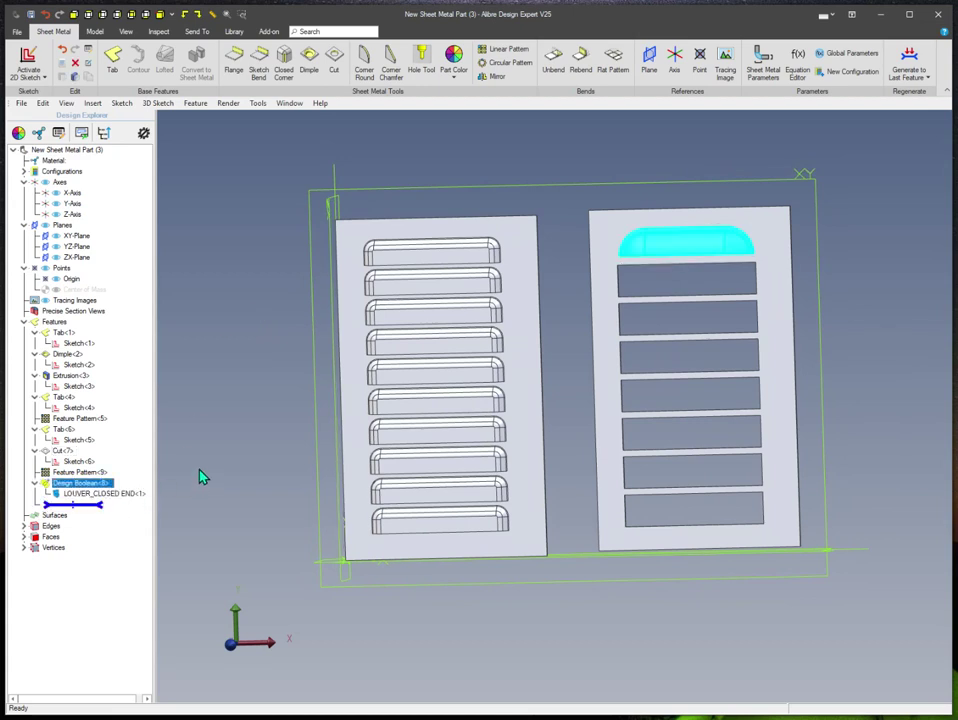
pyautogui.rightClick(66, 487)
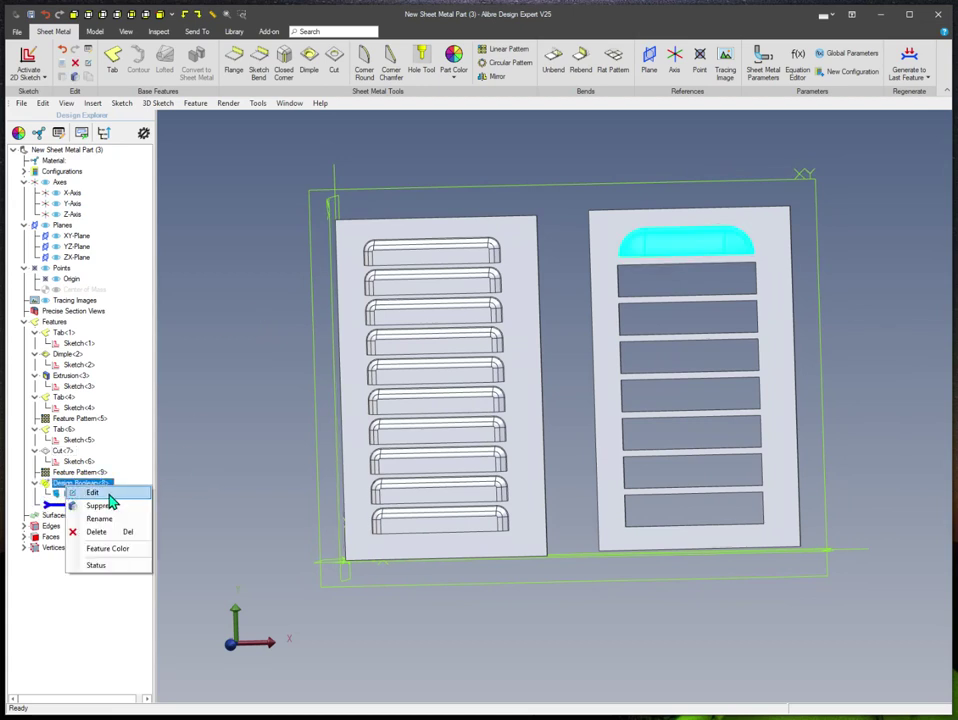
pyautogui.click(108, 494)
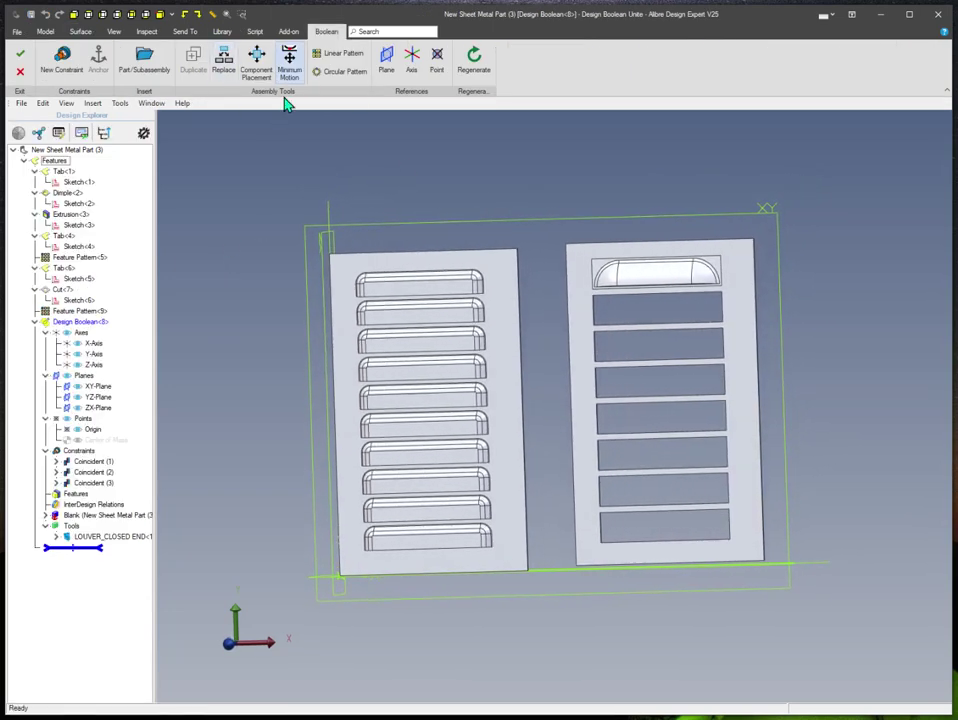
# Step: Create a linear pattern of the LOUVER_CLOSED END part along the reversed Y-Axis with 8 rows spaced 1.125 in
pyautogui.click(343, 53)
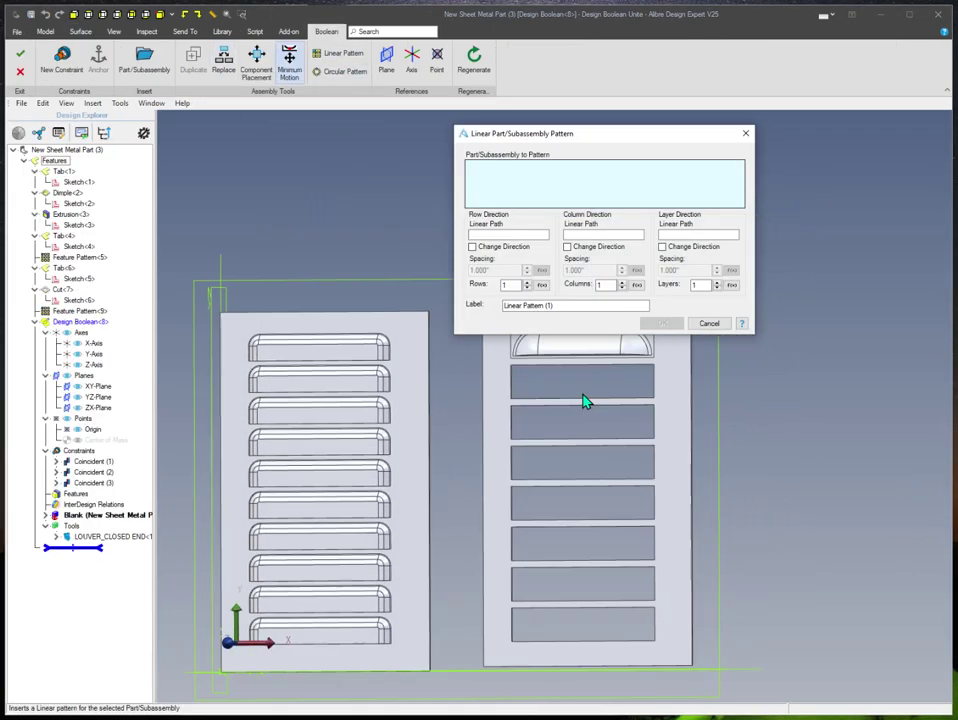
pyautogui.click(566, 389)
pyautogui.click(503, 237)
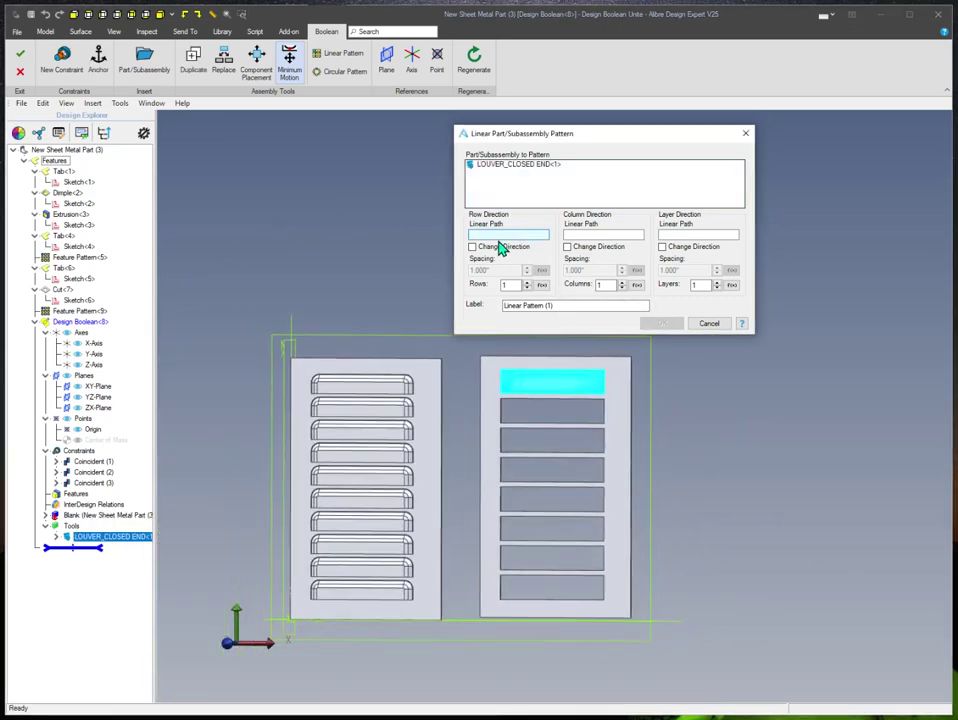
pyautogui.click(292, 327)
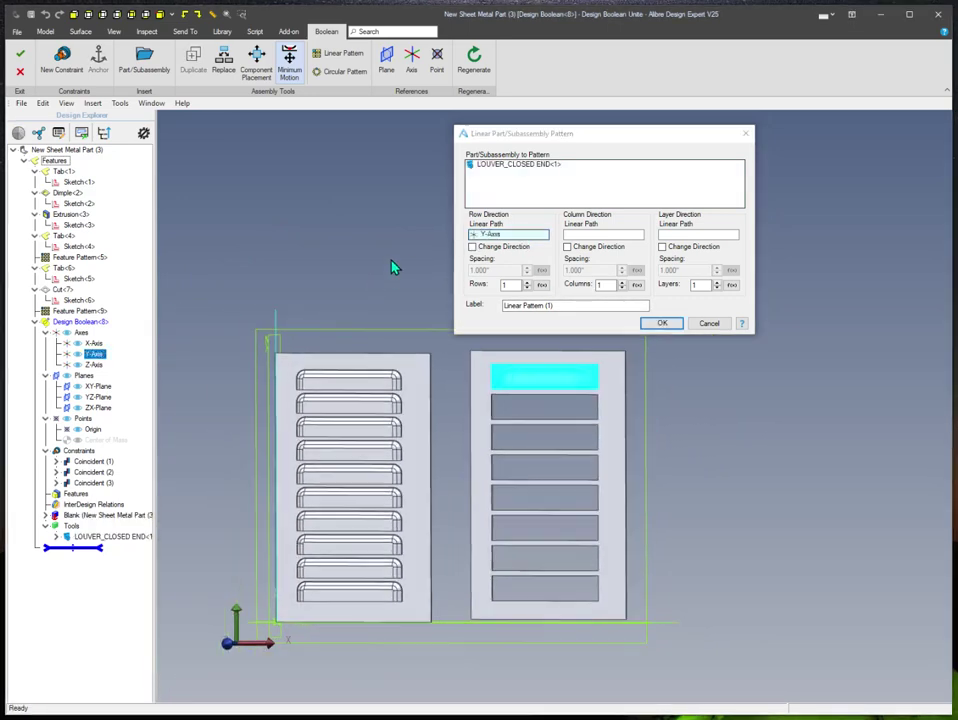
pyautogui.click(473, 247)
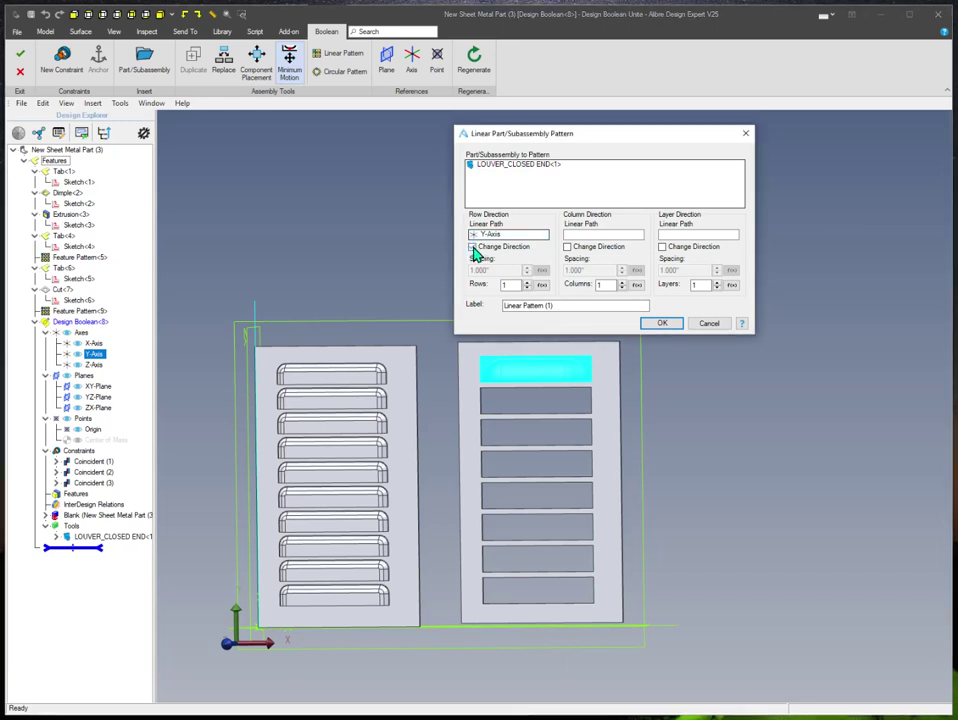
pyautogui.click(529, 286)
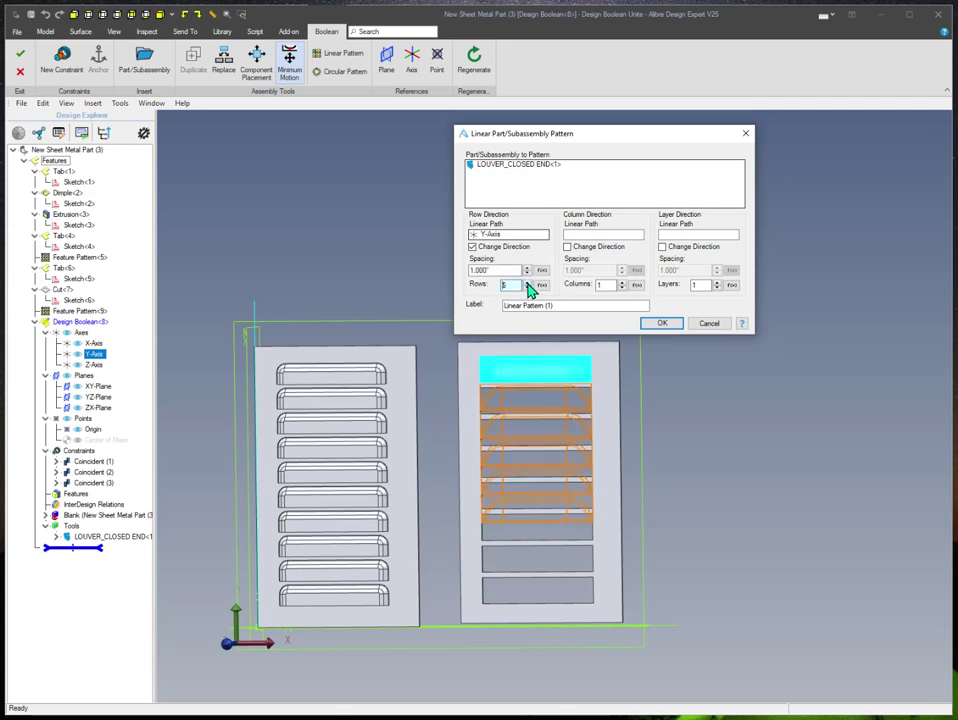
pyautogui.moveTo(507, 270); pyautogui.dragTo(398, 278)
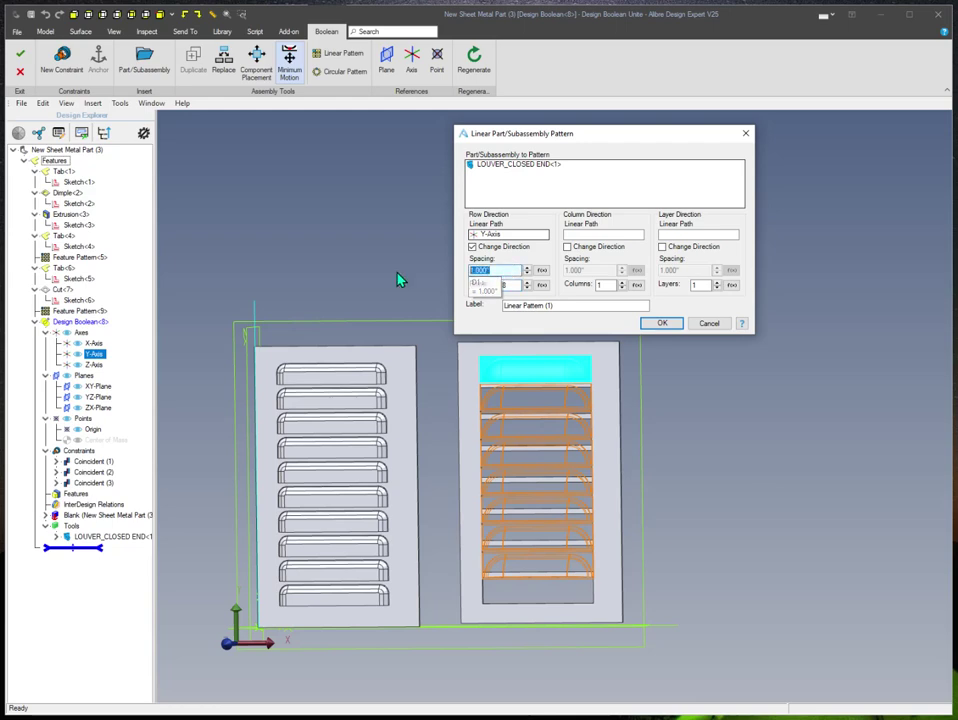
pyautogui.write('1.125')
pyautogui.press('Tab')
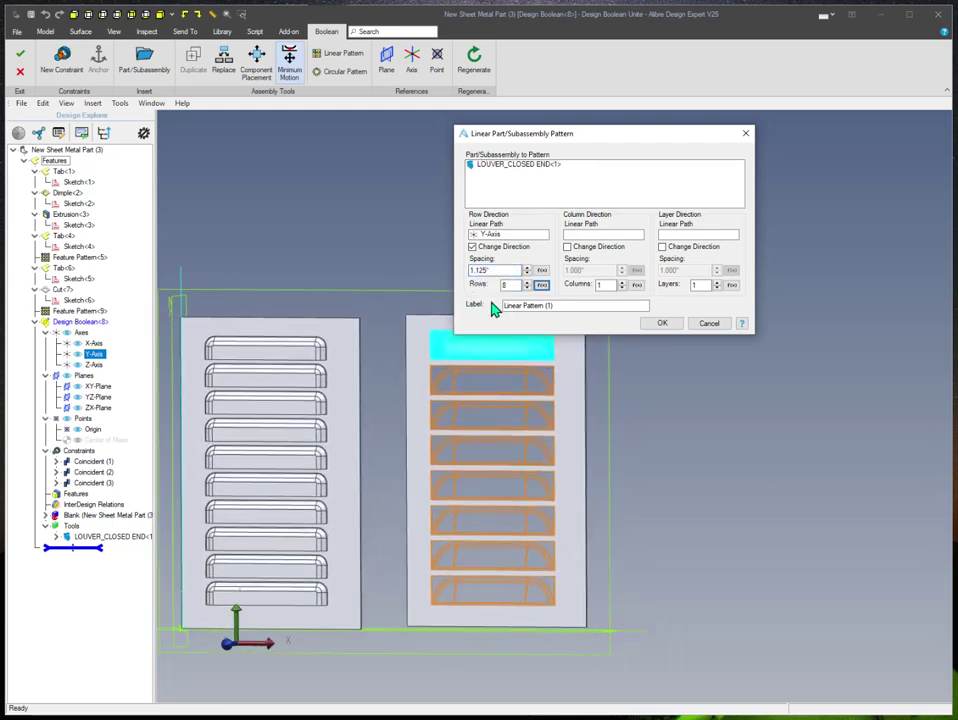
pyautogui.click(665, 325)
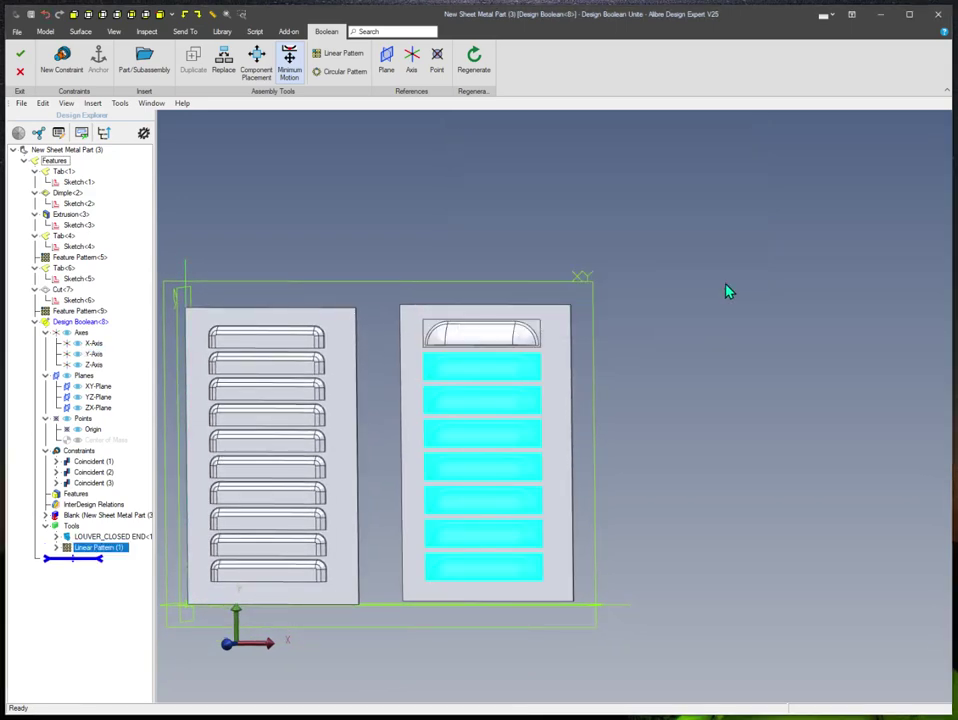
# Step: Complete the Design Boolean edit, uniting the patterned closed-end louvers with the second panel
pyautogui.click(413, 267)
pyautogui.moveTo(413, 267); pyautogui.dragTo(200, 115, button='middle')
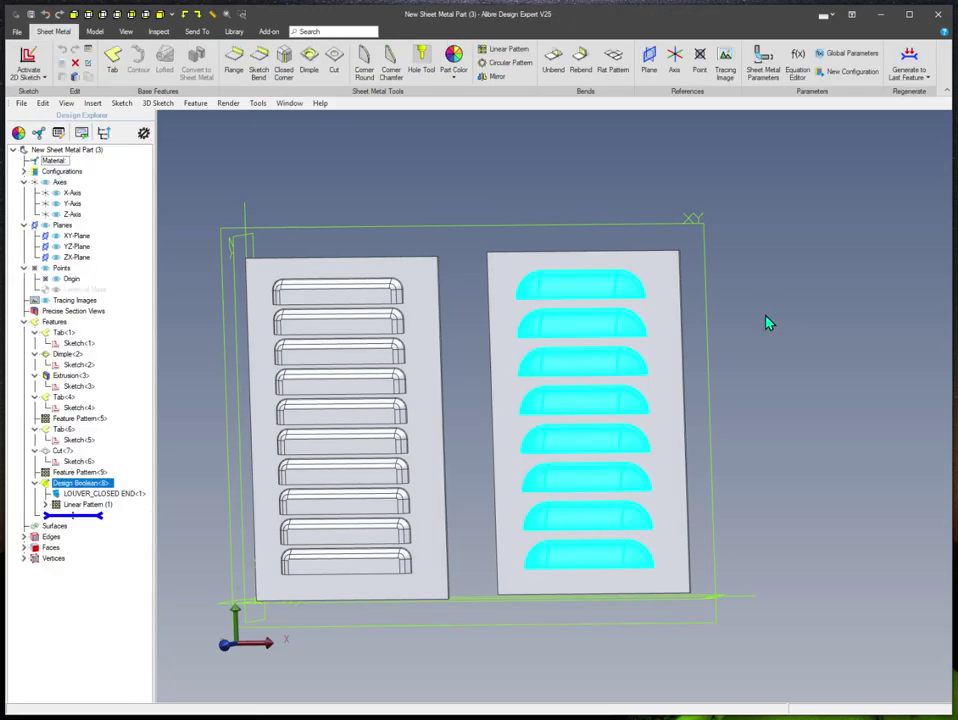
pyautogui.click(769, 323)
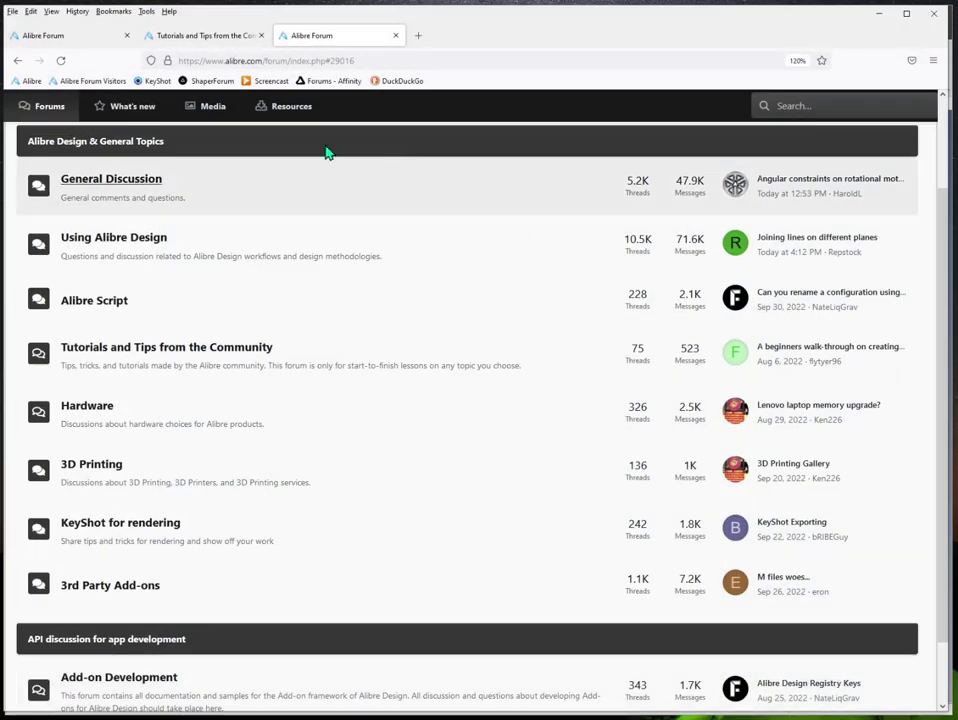
# Step: Switch to the 4.0 X .125 ALUM LOUVER - SAMPLE part and examine its gauge configurations and louver shape
pyautogui.click(275, 116)
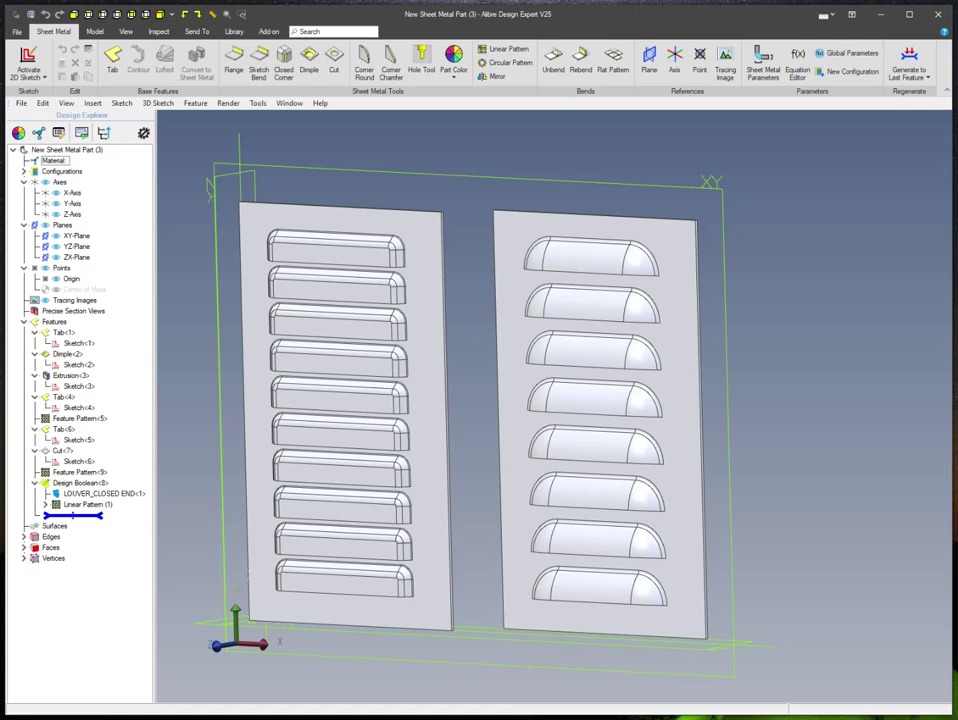
pyautogui.click(370, 715)
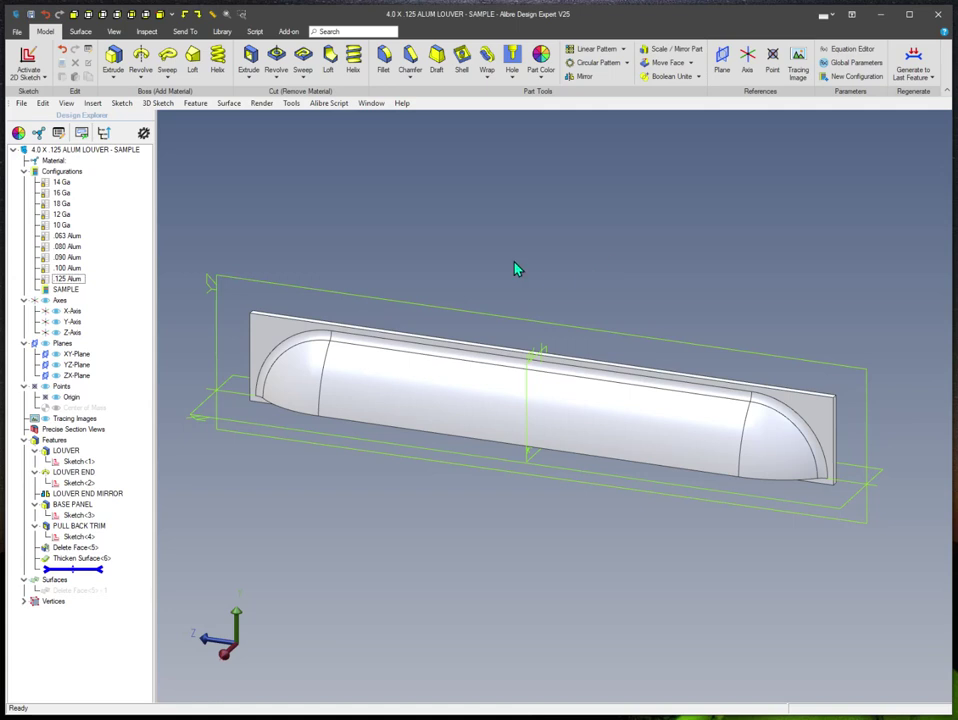
pyautogui.moveTo(514, 262); pyautogui.dragTo(148, 290, button='middle')
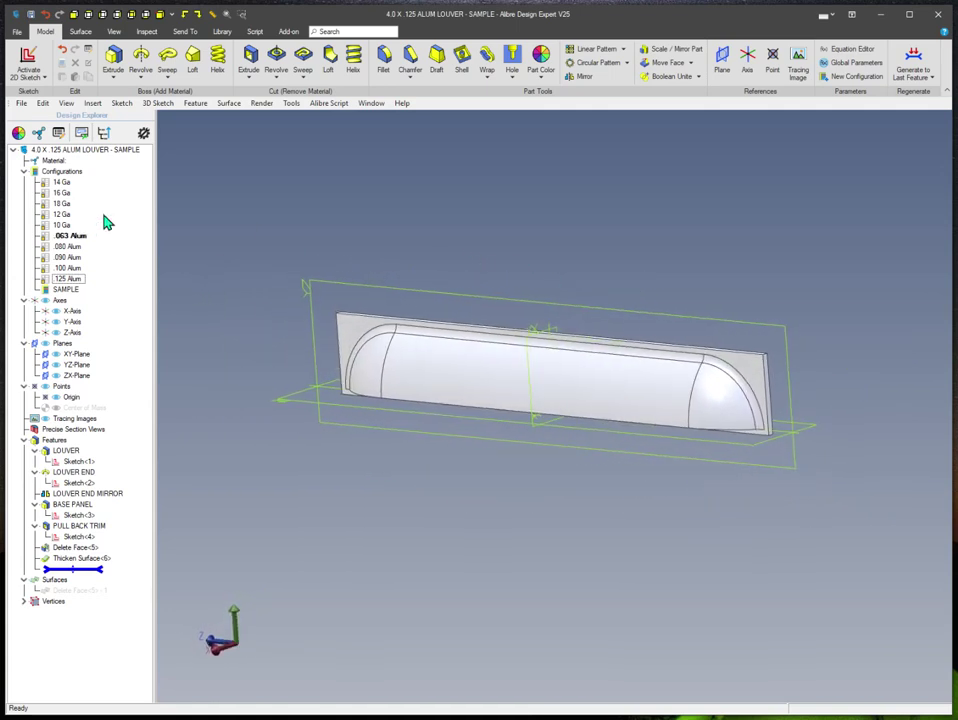
pyautogui.doubleClick(66, 182)
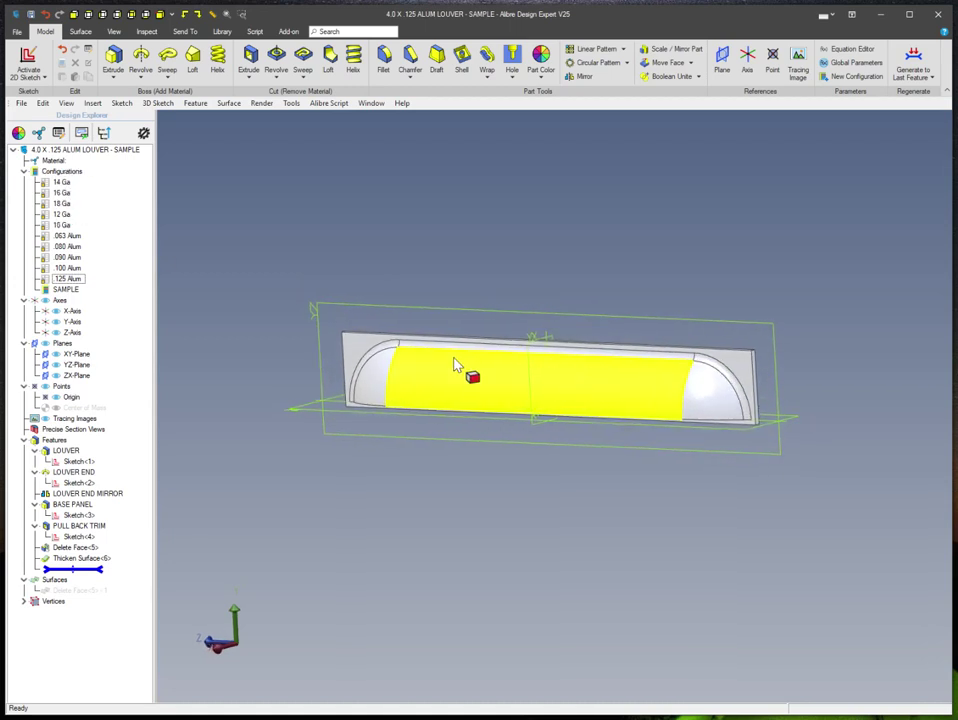
pyautogui.scroll(3, 626, 438)
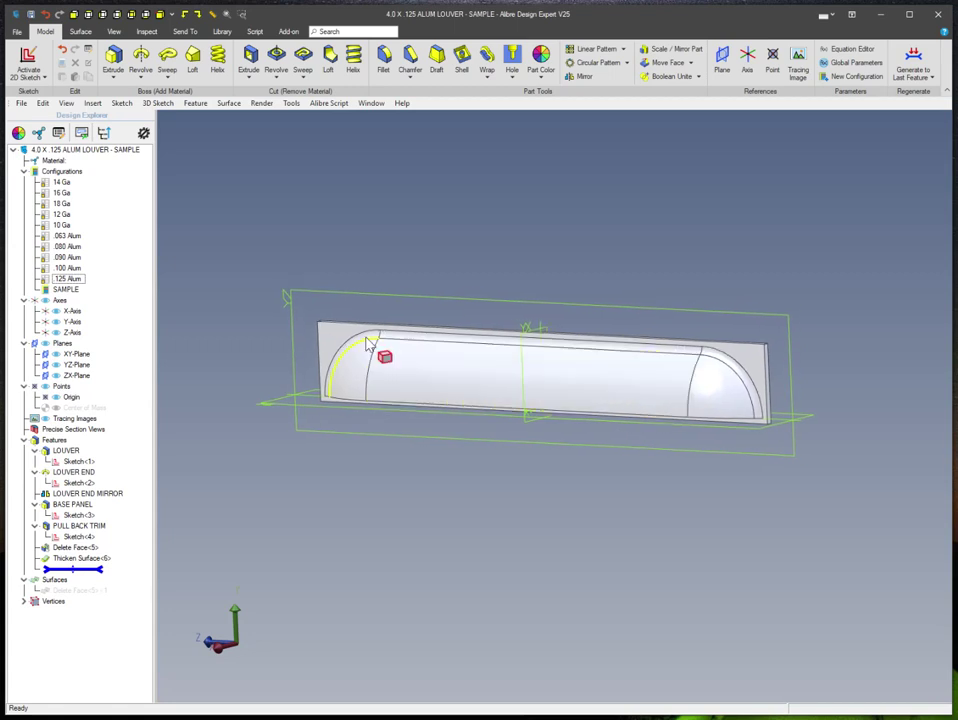
pyautogui.doubleClick(62, 216)
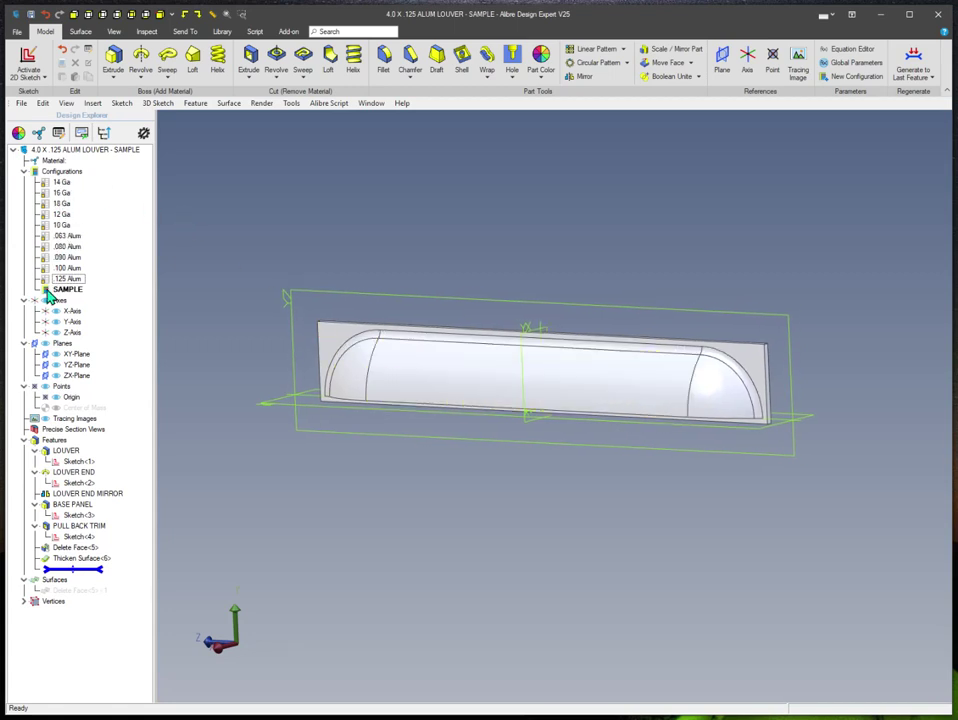
pyautogui.moveTo(617, 320); pyautogui.dragTo(565, 326, button='middle')
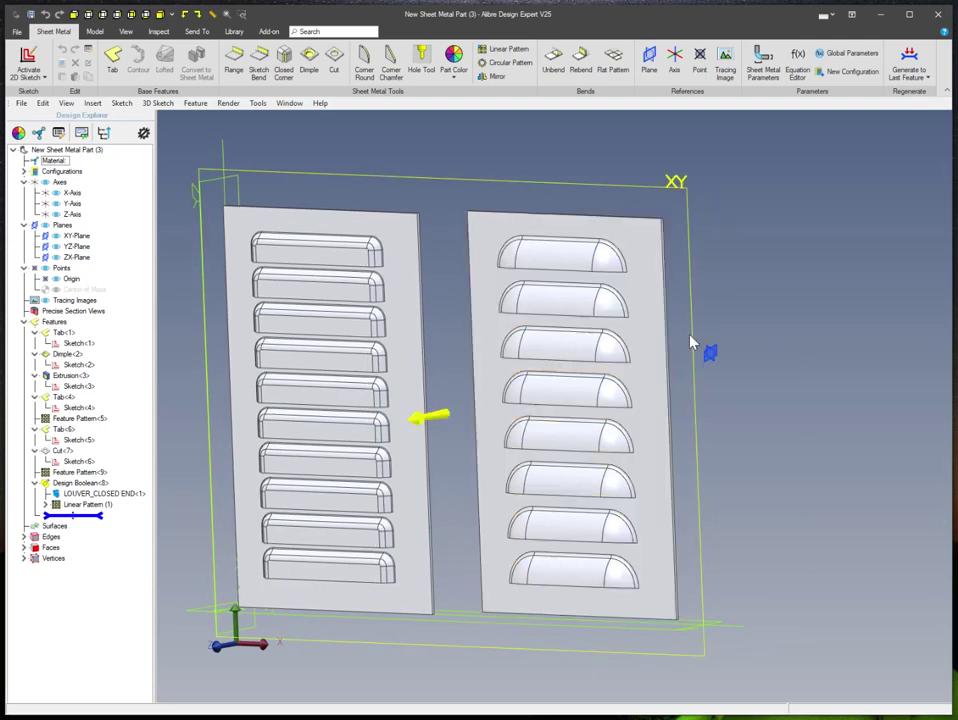
# Step: Return to the louvered panels, reopen the Design Boolean for editing and expand the configurations of its LOUVER_CLOSED END part
pyautogui.scroll(1, 722, 367)
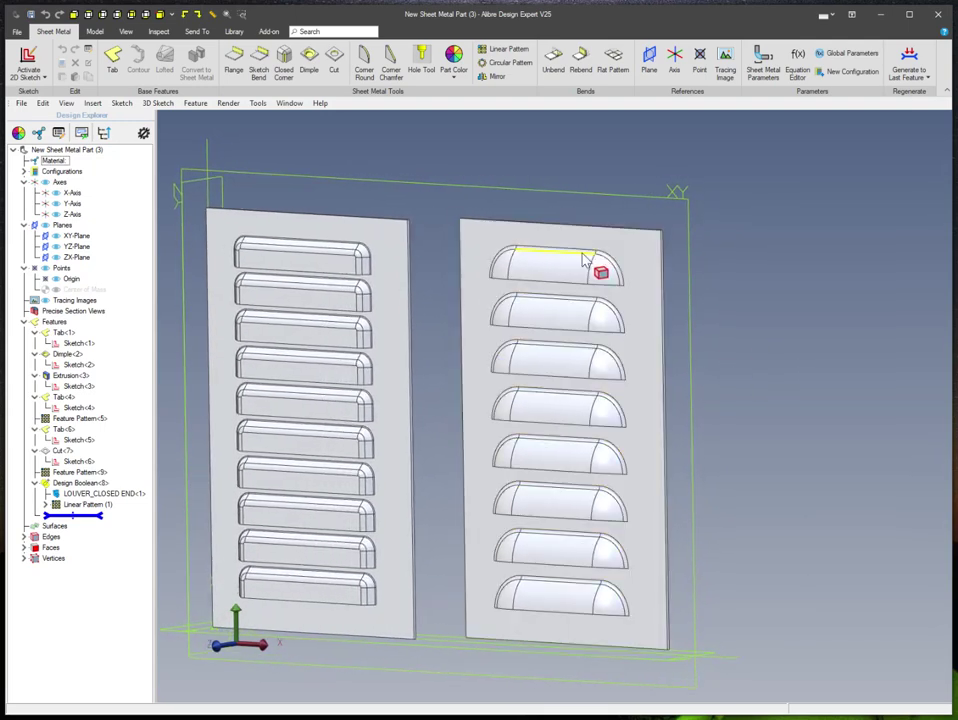
pyautogui.scroll(1, 665, 388)
pyautogui.moveTo(665, 390); pyautogui.dragTo(755, 370, button='middle')
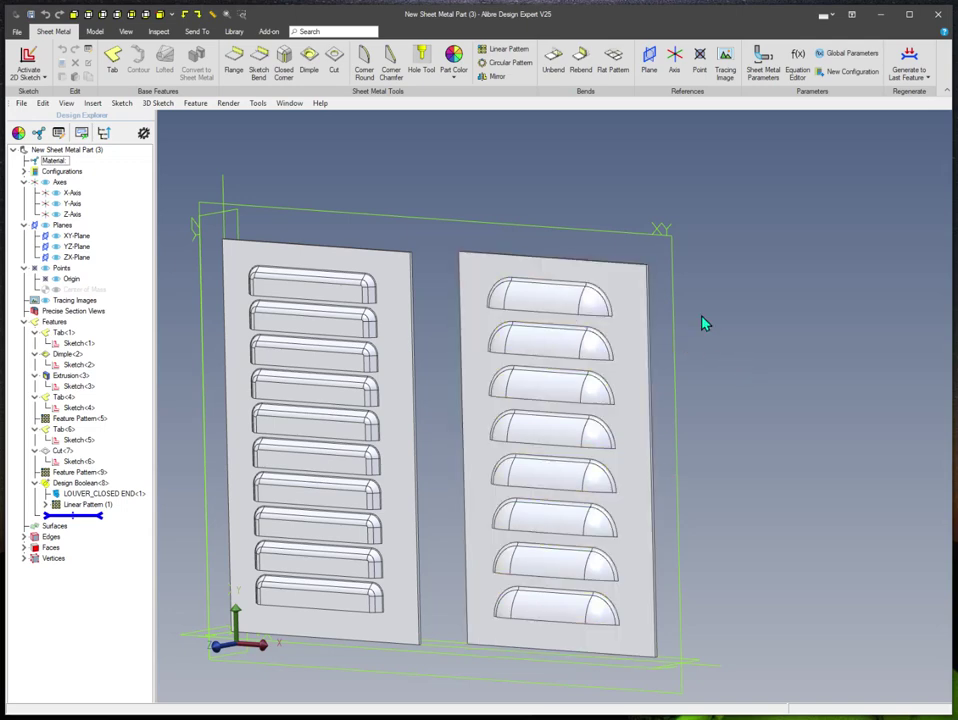
pyautogui.scroll(1, 594, 306)
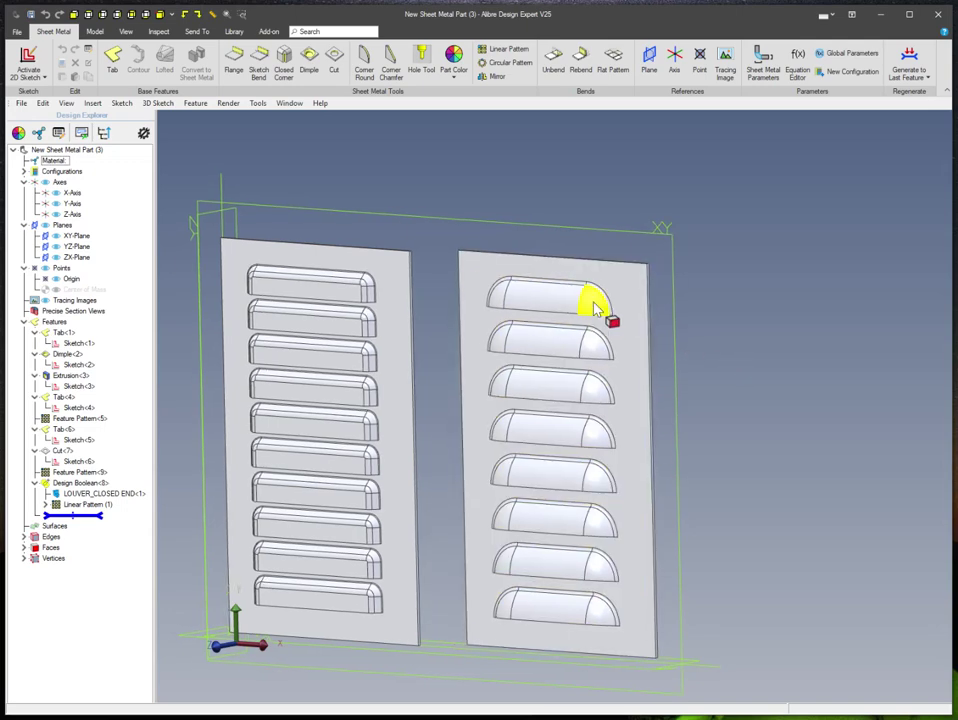
pyautogui.scroll(-4, 744, 382)
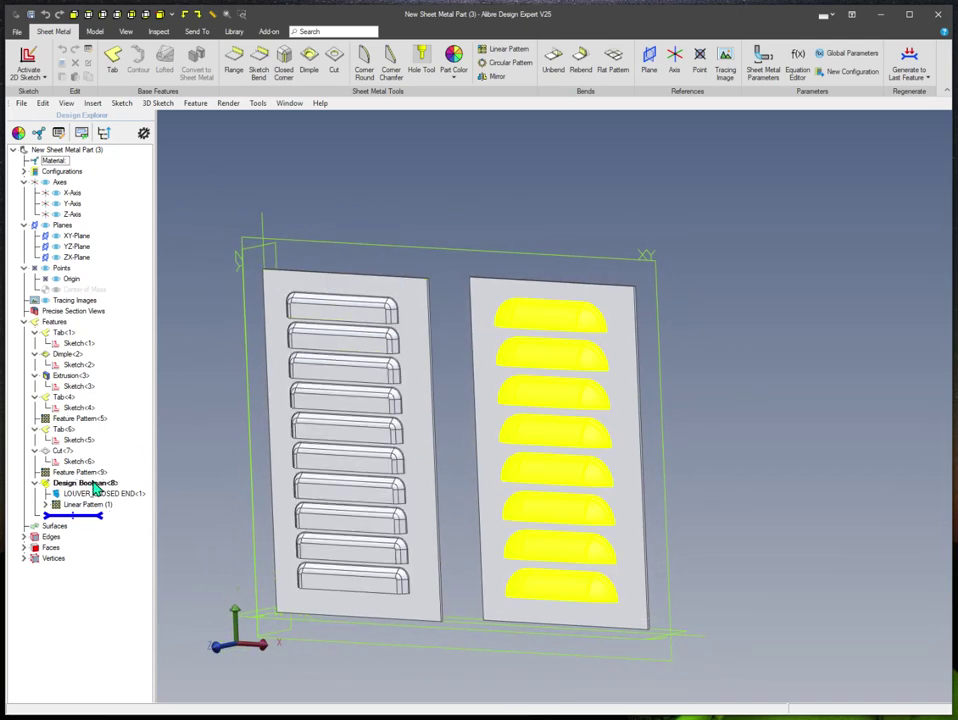
pyautogui.moveTo(423, 417); pyautogui.dragTo(643, 277, button='middle')
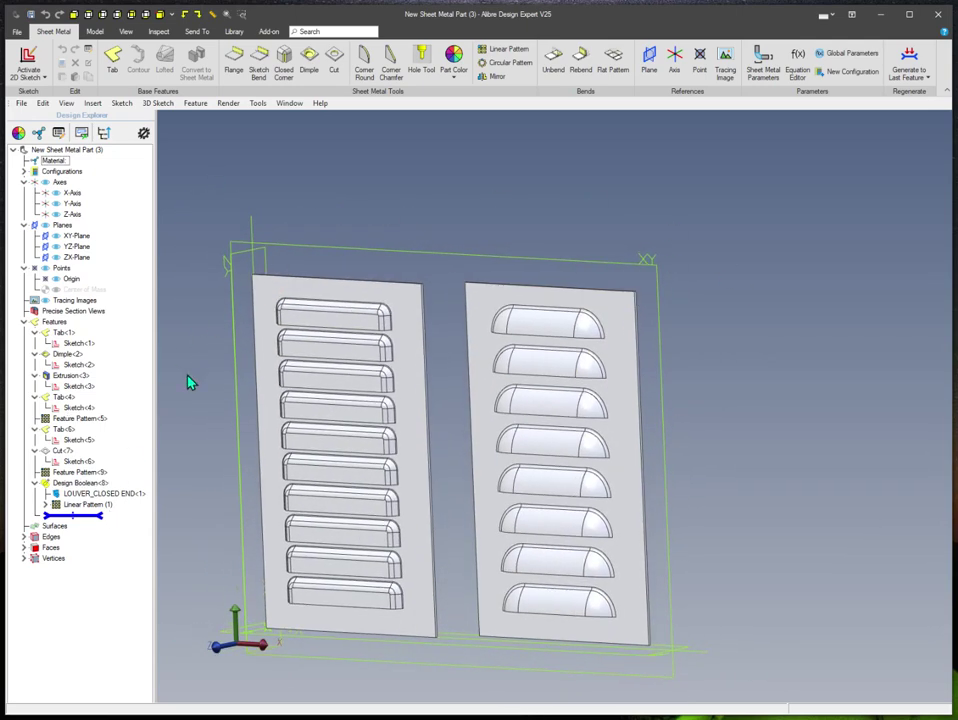
pyautogui.rightClick(62, 488)
pyautogui.press('Escape')
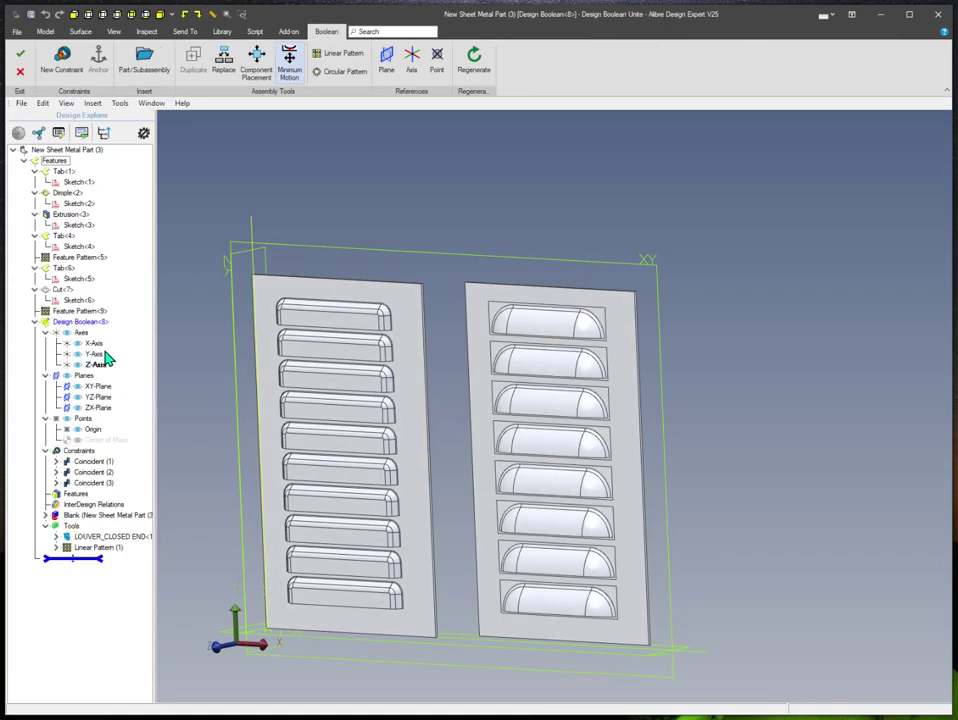
pyautogui.click(56, 537)
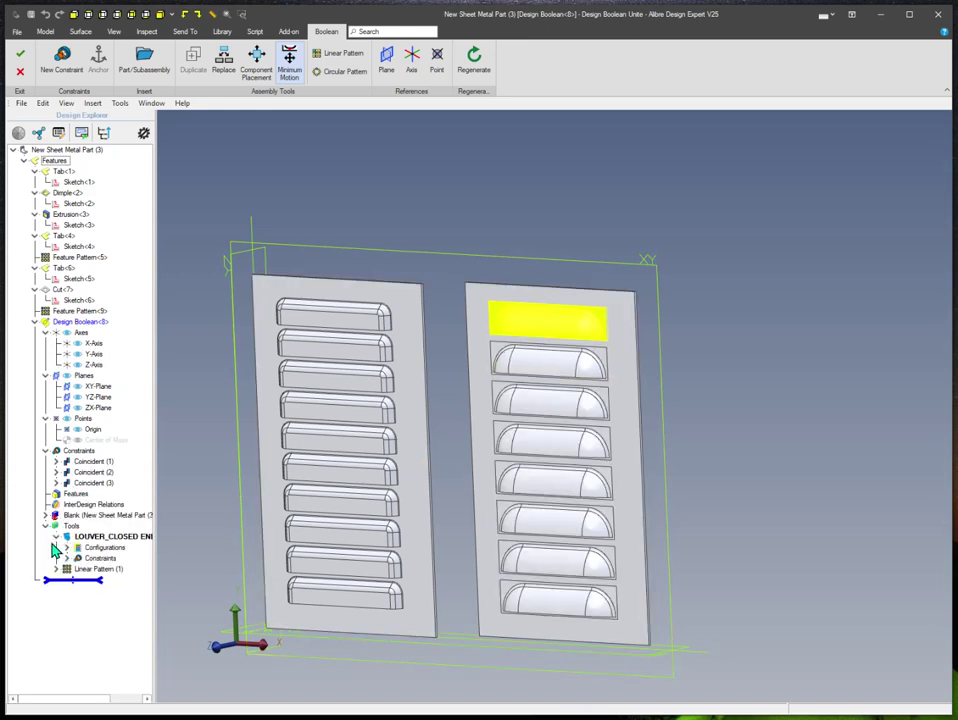
pyautogui.click(67, 548)
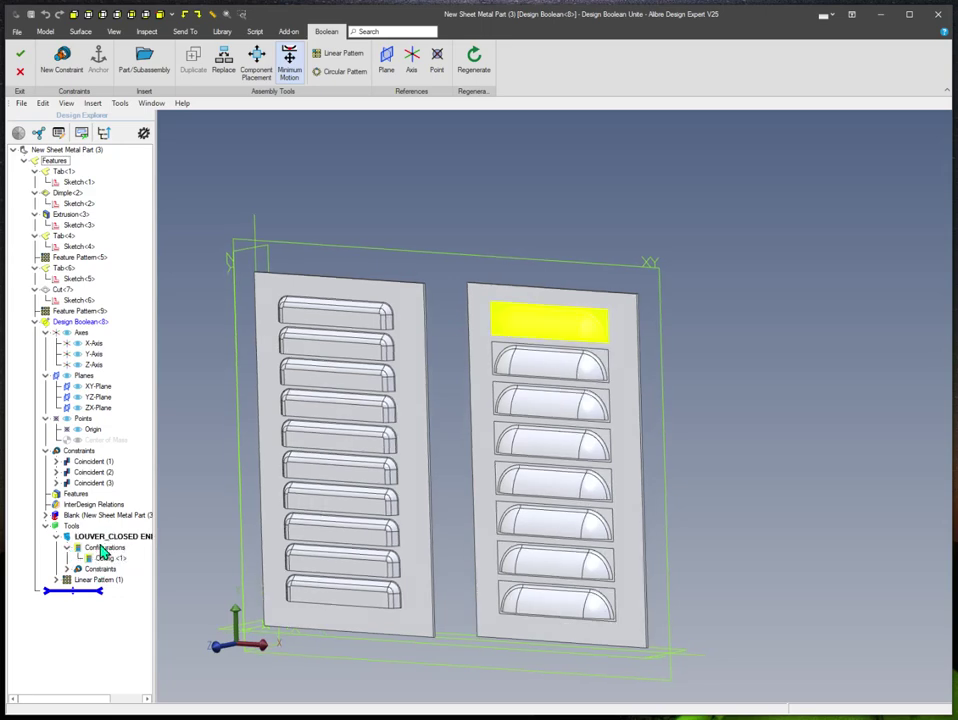
# Step: Regenerate the assembly constraints of the Design Boolean
pyautogui.scroll(1, 385, 380)
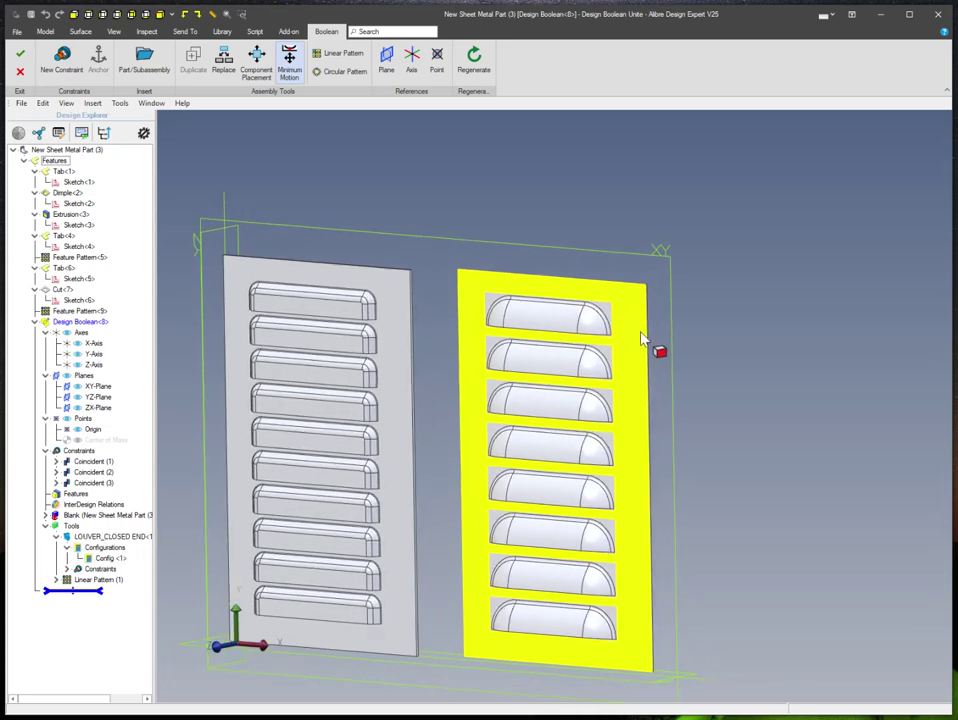
pyautogui.scroll(2, 660, 318)
pyautogui.scroll(-3, 660, 318)
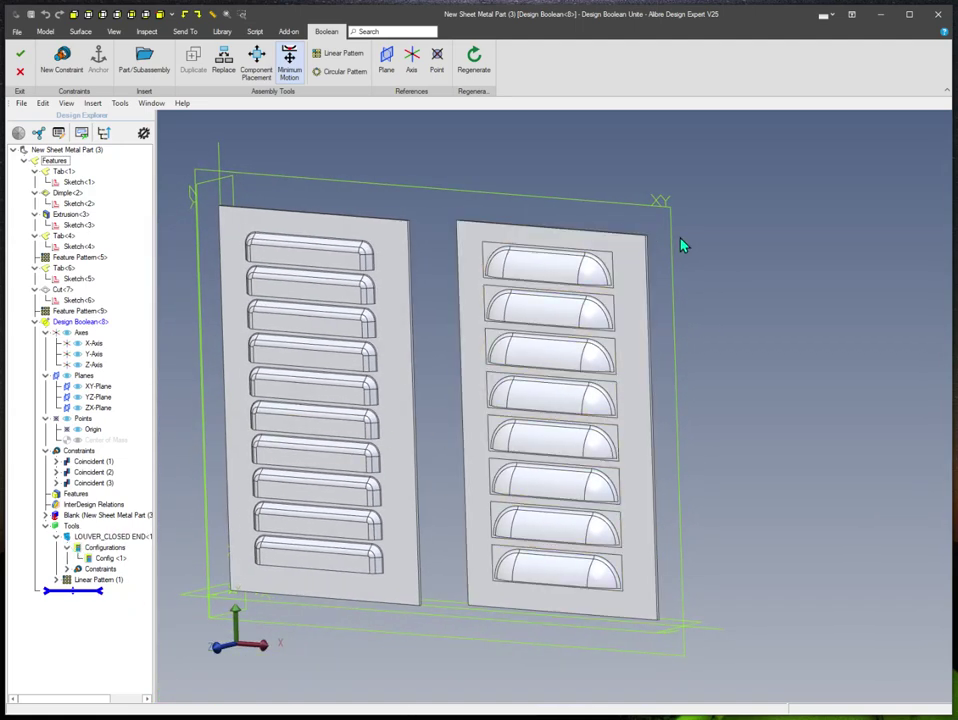
pyautogui.moveTo(680, 238); pyautogui.dragTo(740, 283, button='middle')
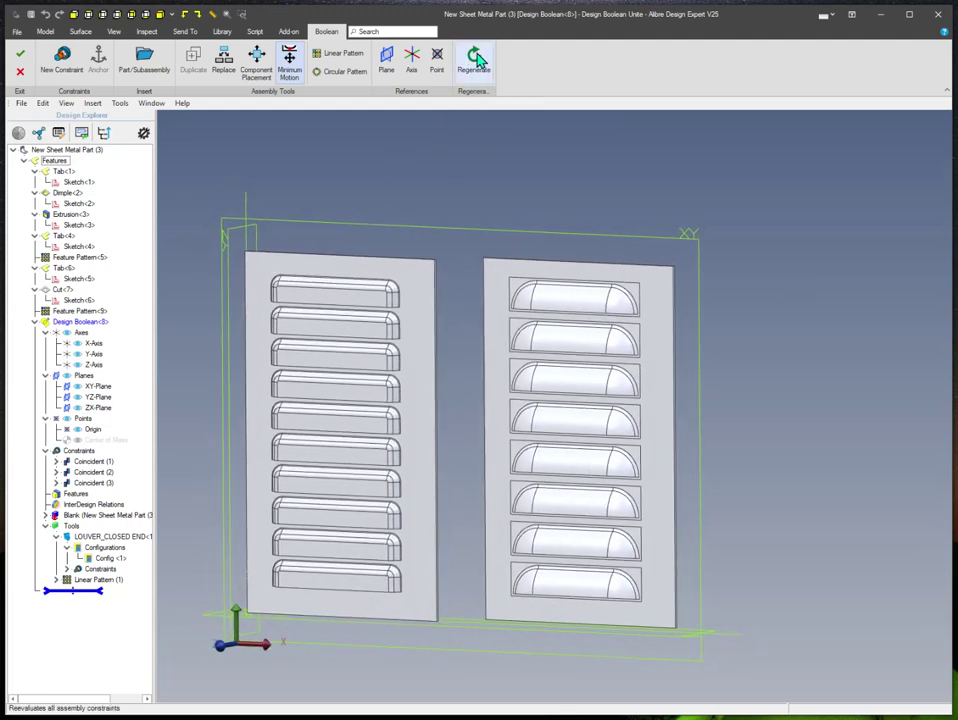
pyautogui.click(475, 60)
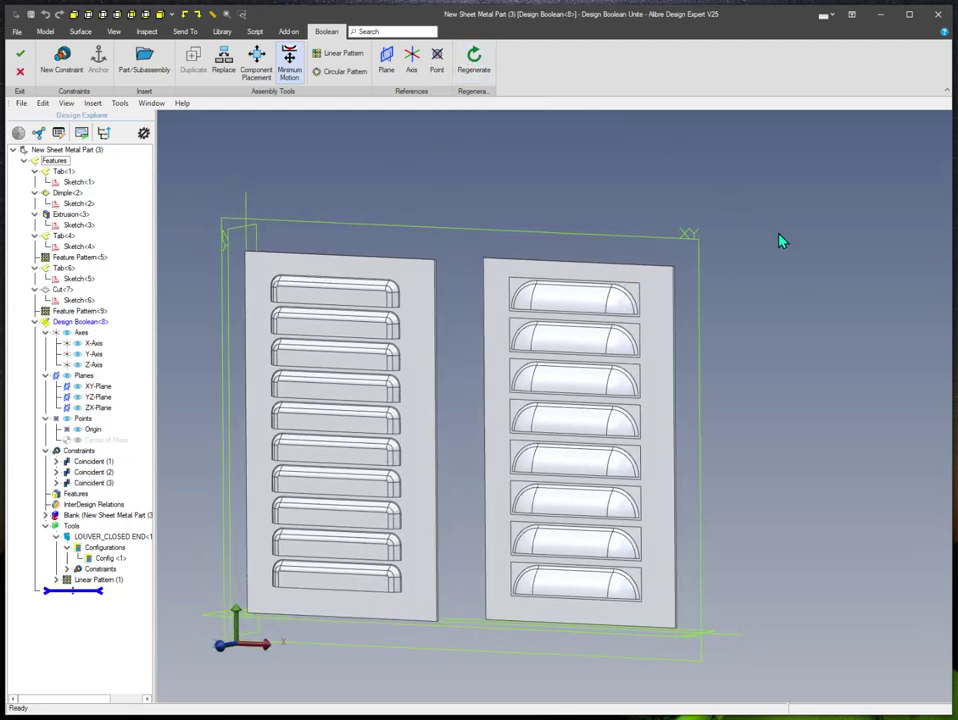